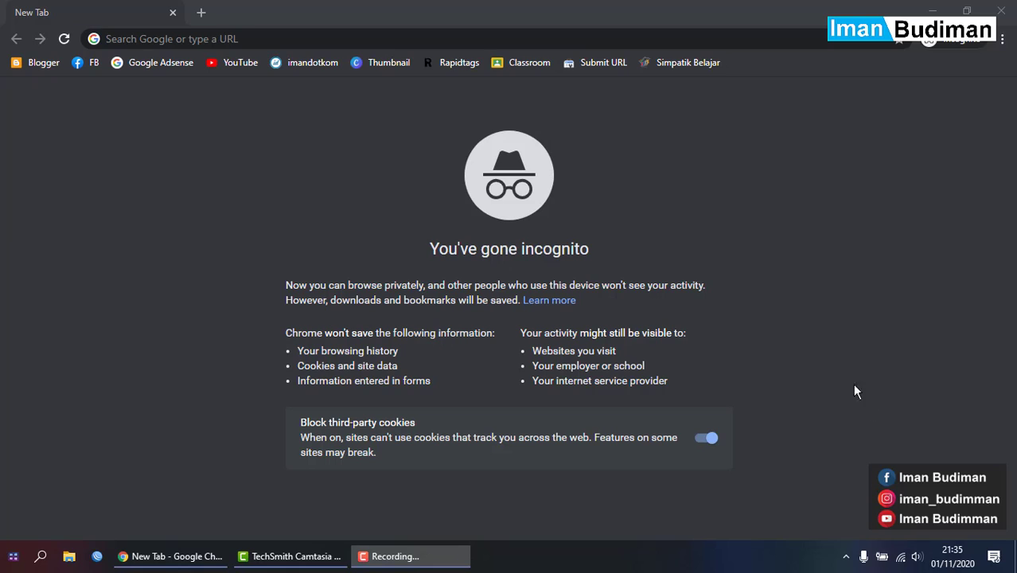
- Search Google for 'google' from the address bar
click(628, 42)
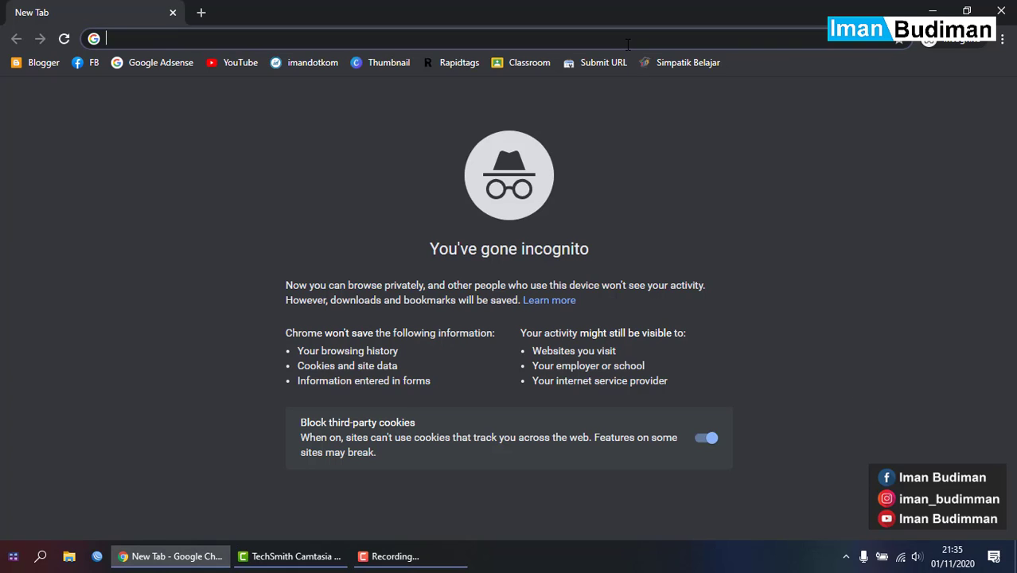
text(google)
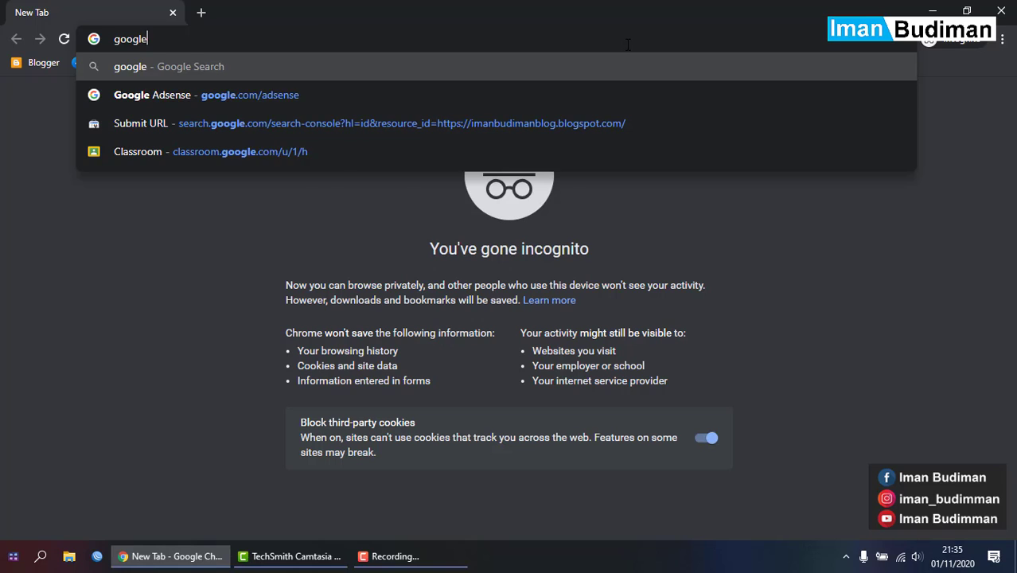
key(Return)
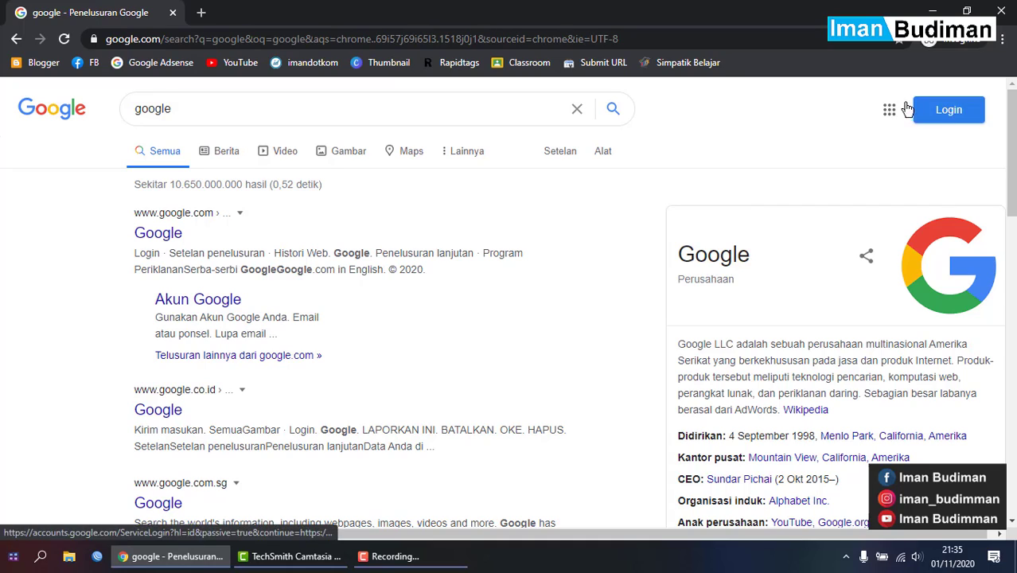
- Sign in to the Google account with its e-mail address and password
click(945, 125)
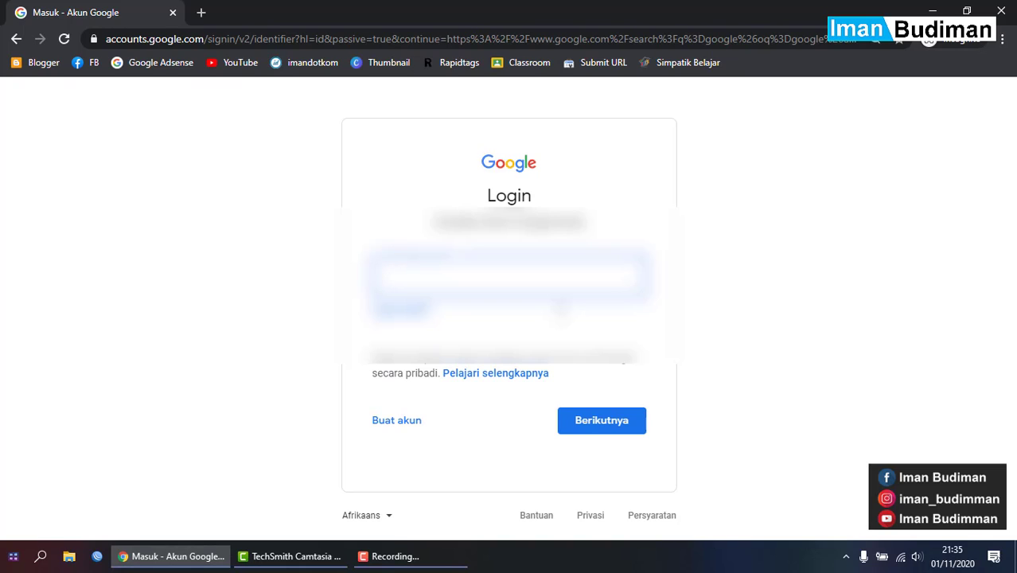
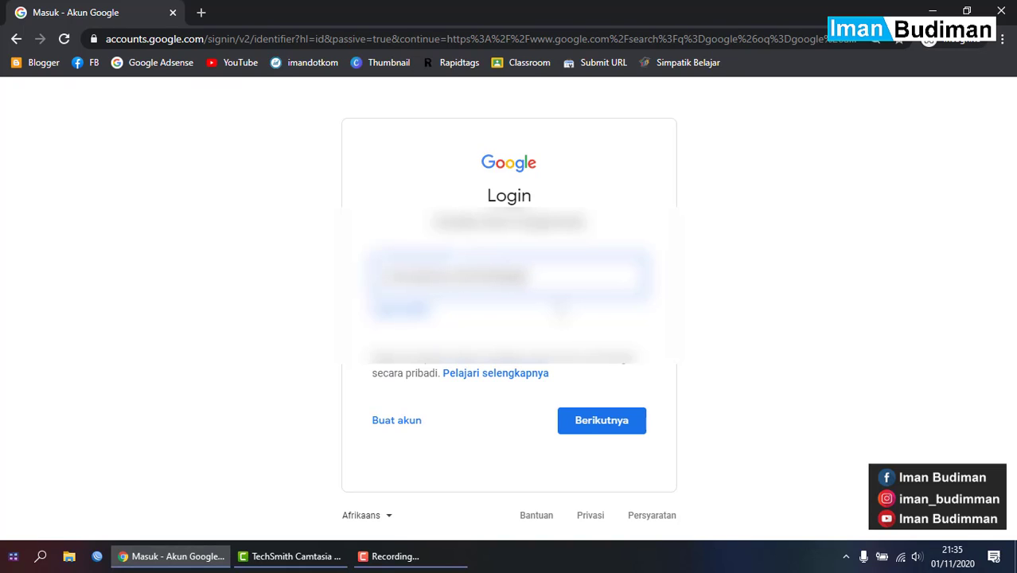
text(gmail.com)
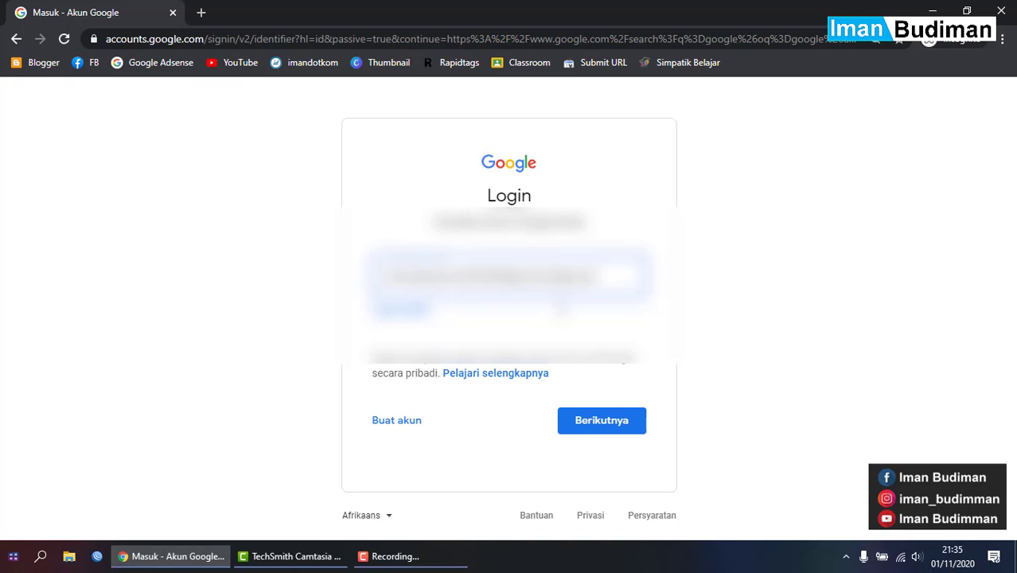
key(Return)
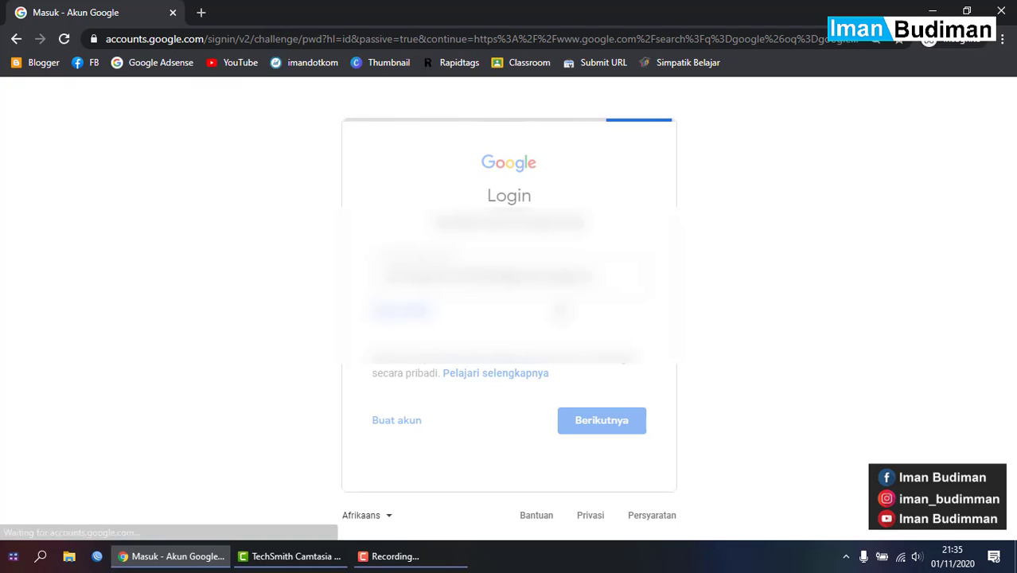
key(Caps_Lock)
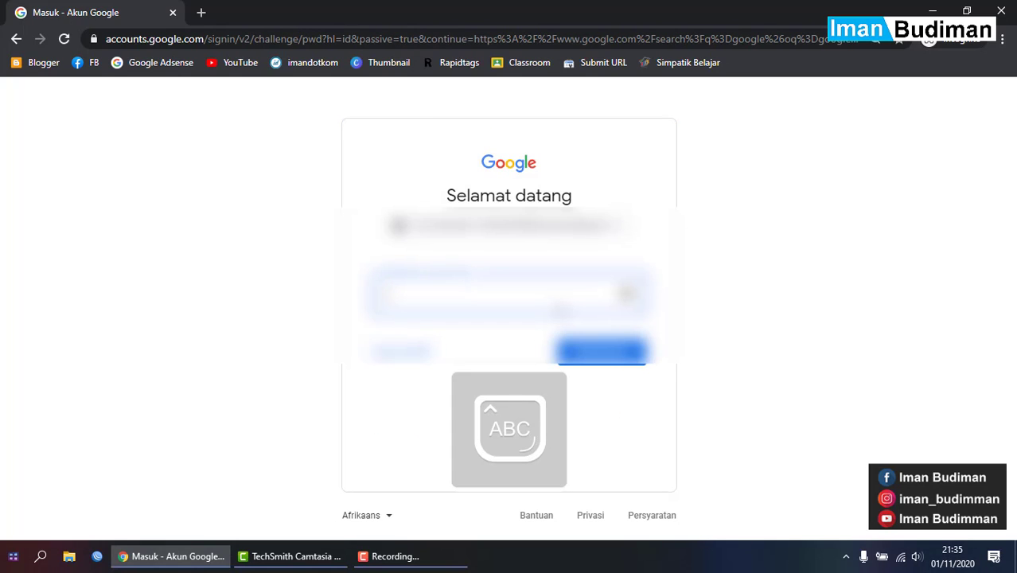
key(Caps_Lock)
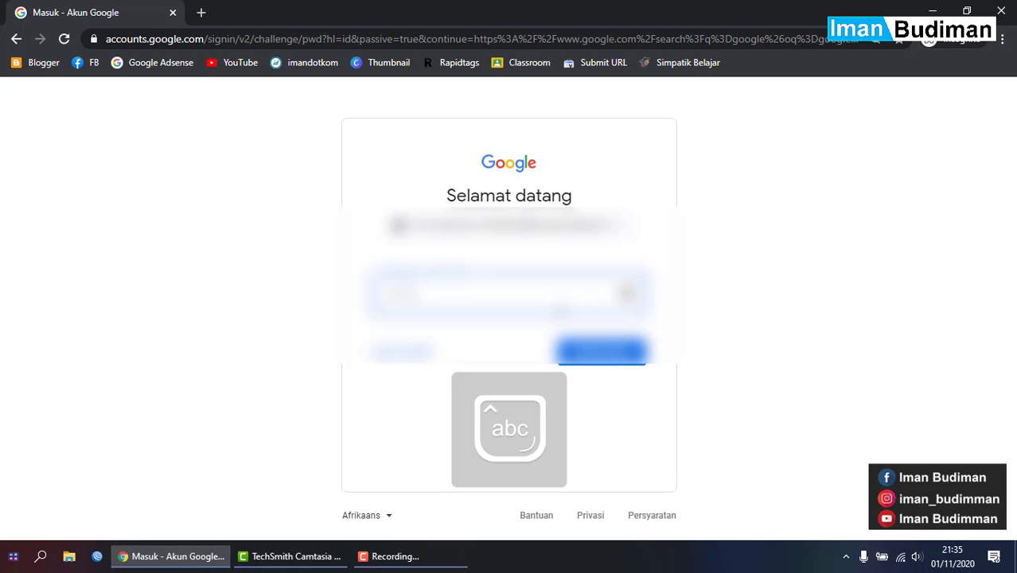
key(Return)
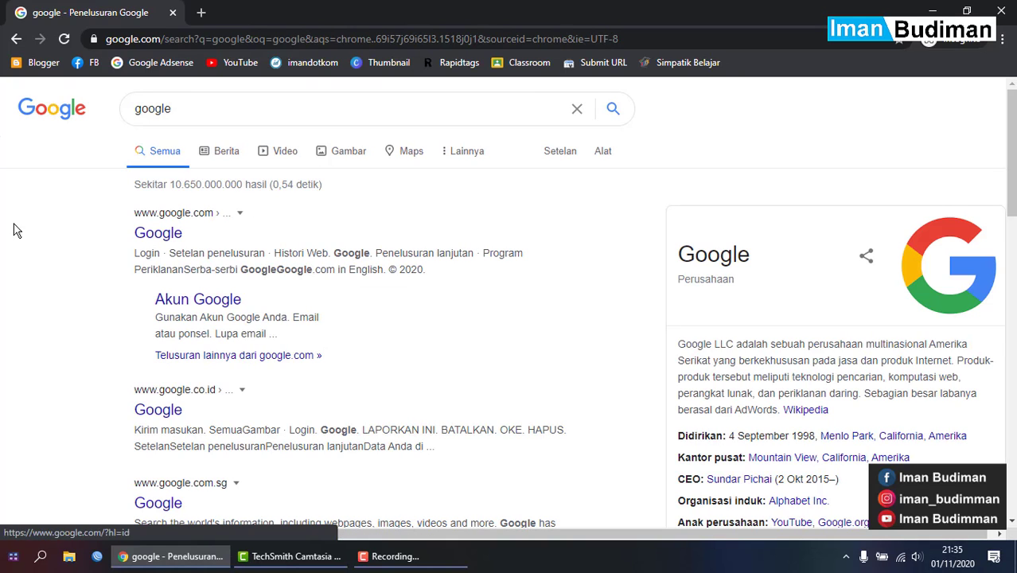
- Search for 'google classroom' and open the classroom.google.com result
click(219, 103)
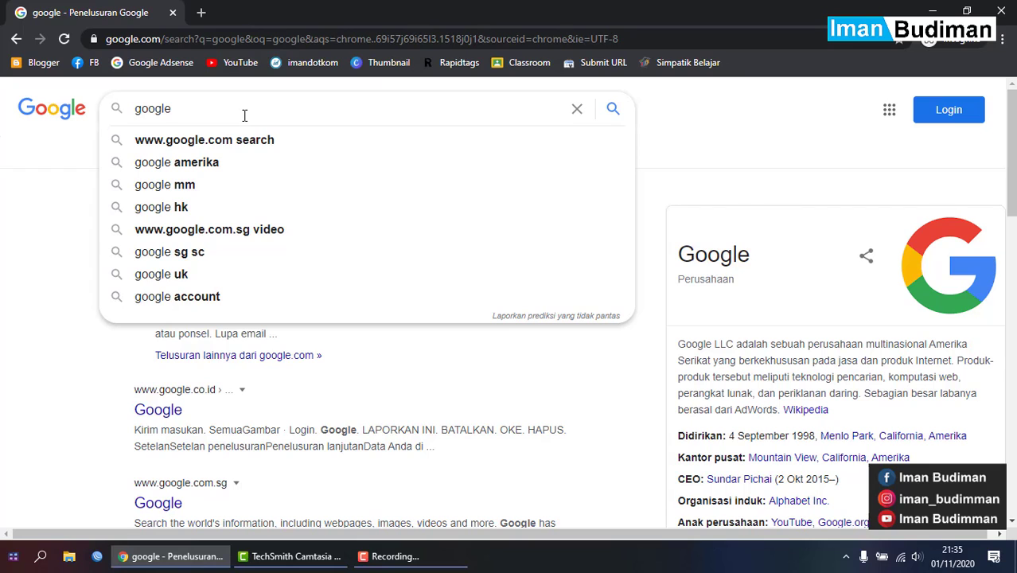
text(class)
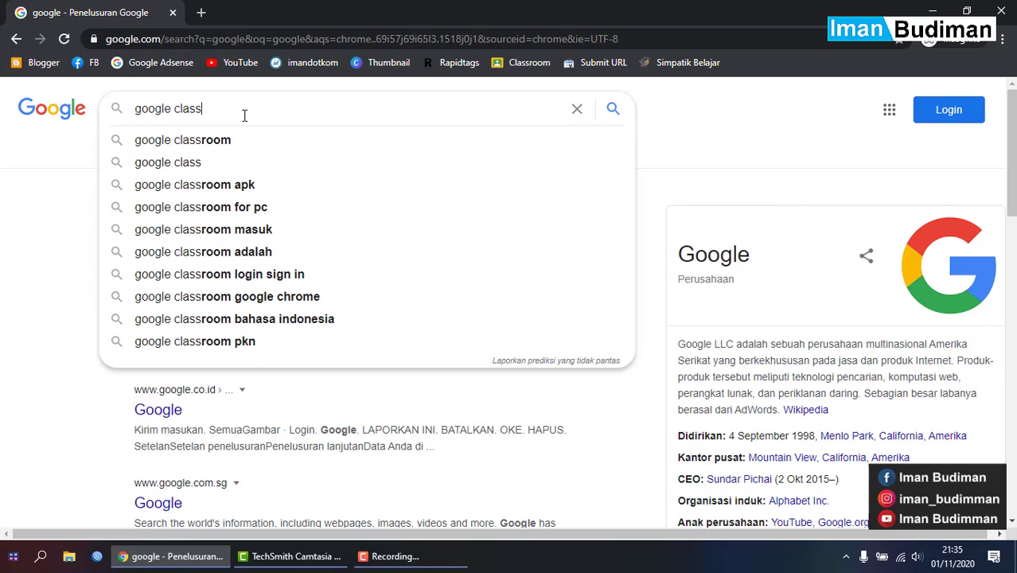
key(Down)
key(Return)
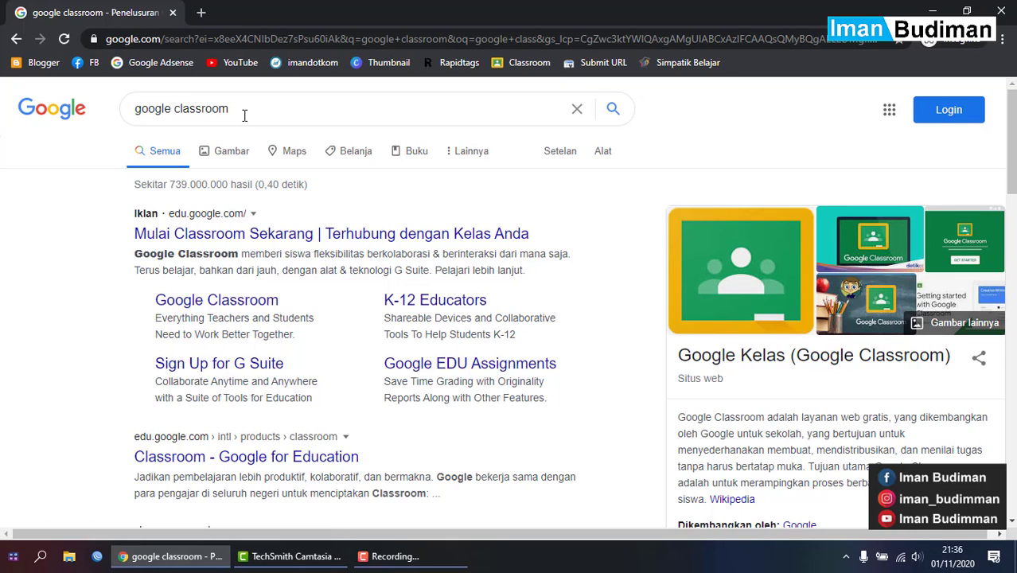
scroll(320, 279, down, 4)
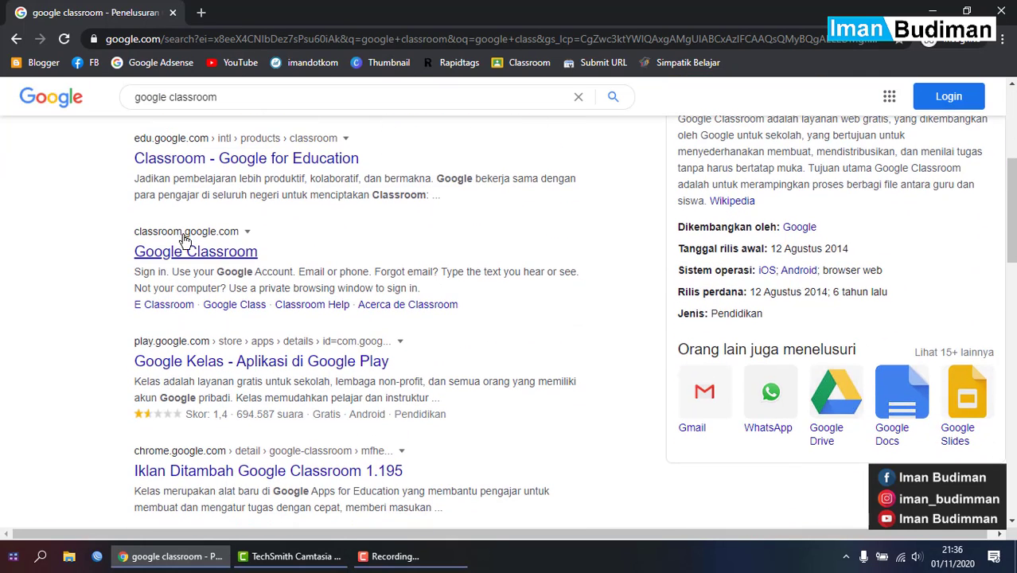
click(191, 254)
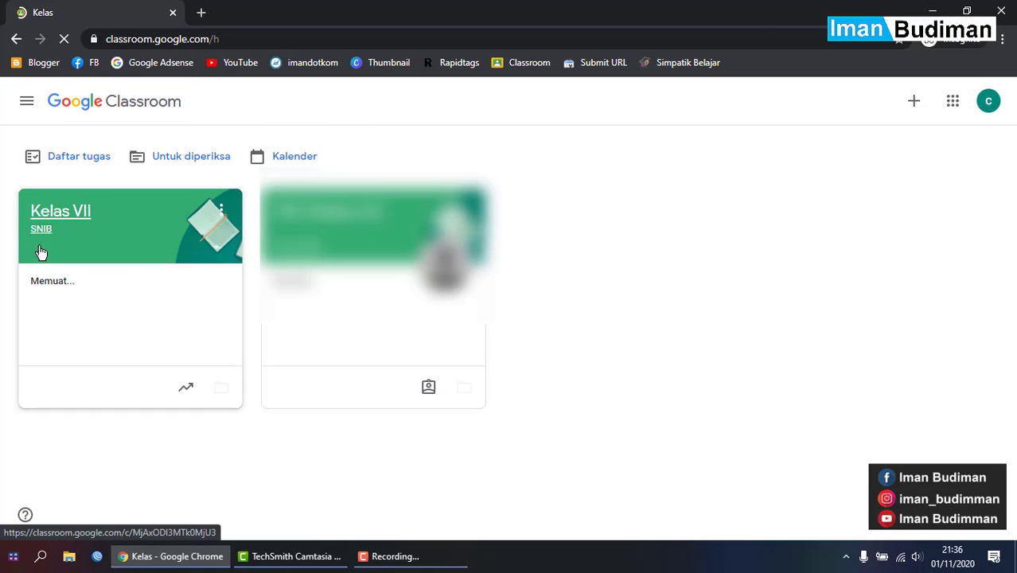
- Open the Kelas VII class, dismiss the forum tip and scan its stream
click(84, 219)
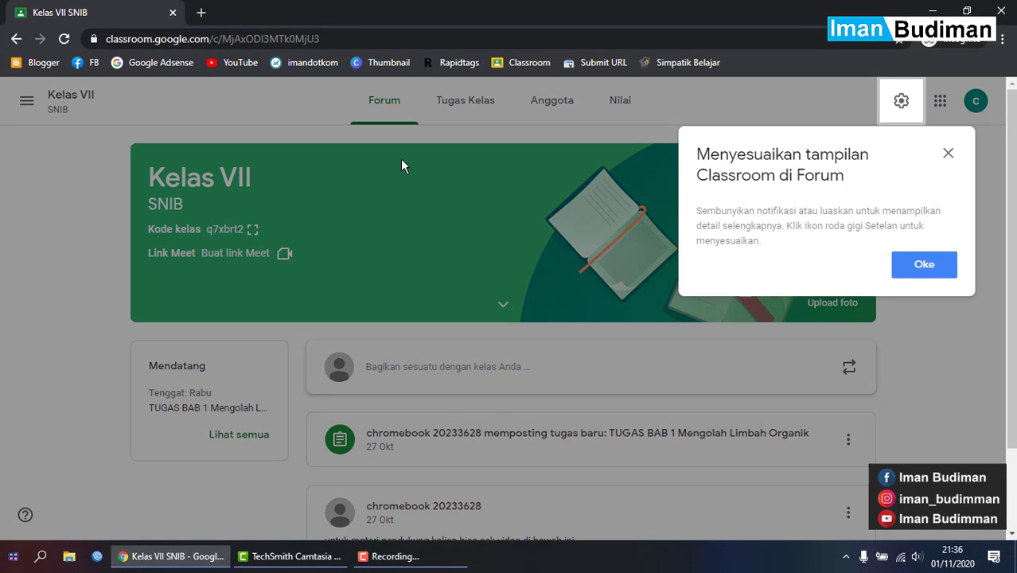
click(949, 154)
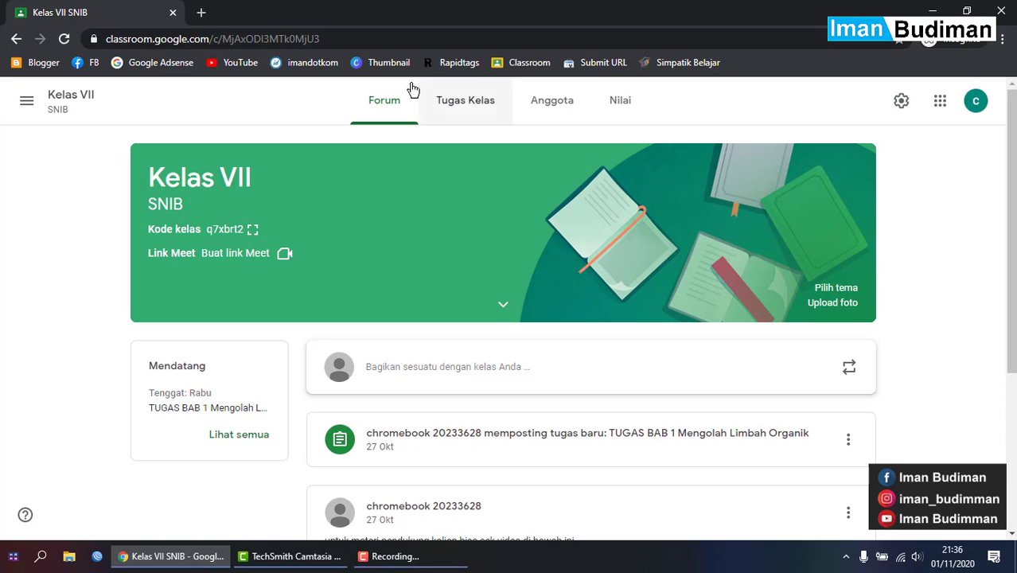
scroll(477, 347, down, 3)
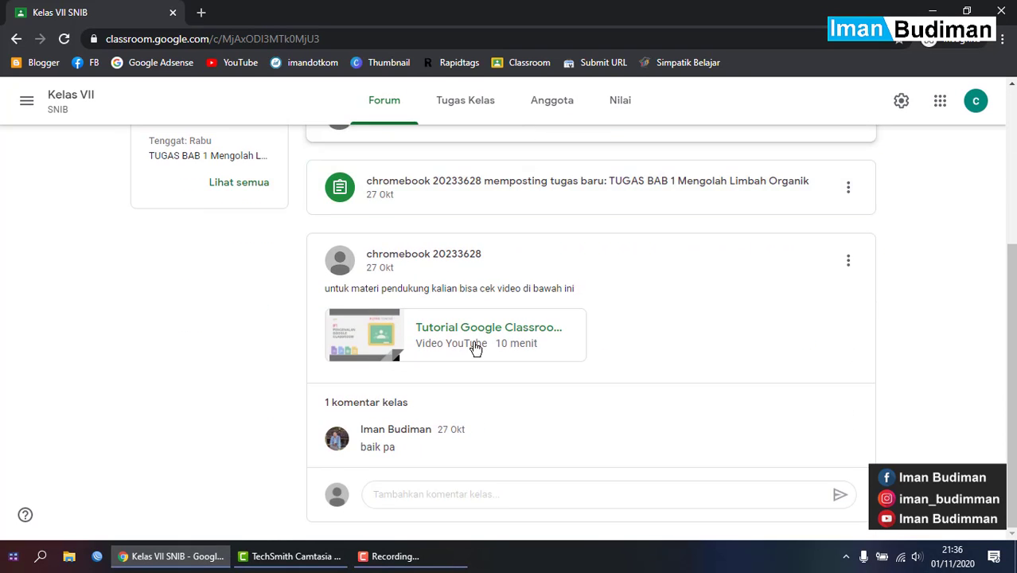
scroll(474, 345, up, 3)
scroll(437, 446, down, 5)
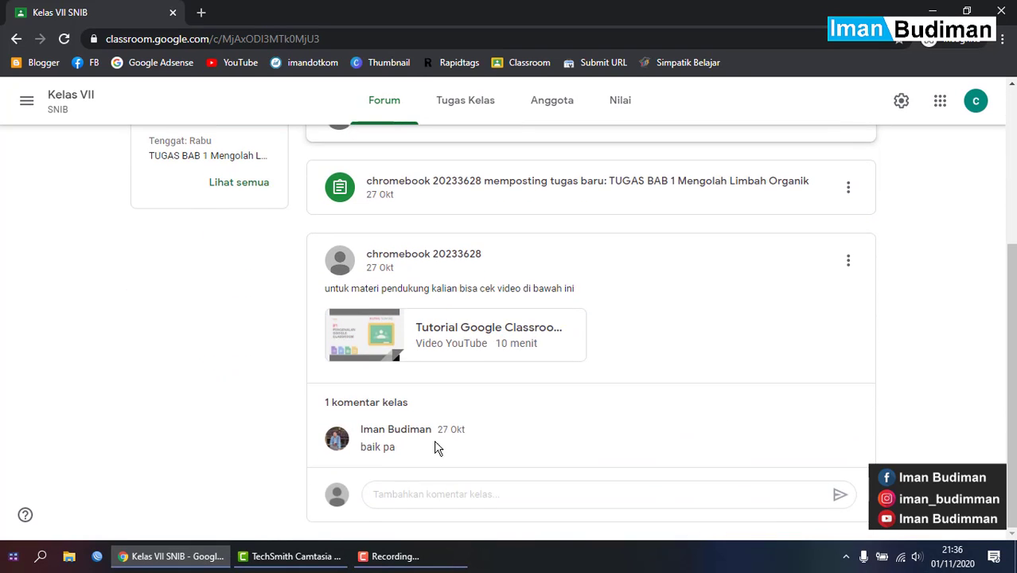
scroll(435, 260, up, 5)
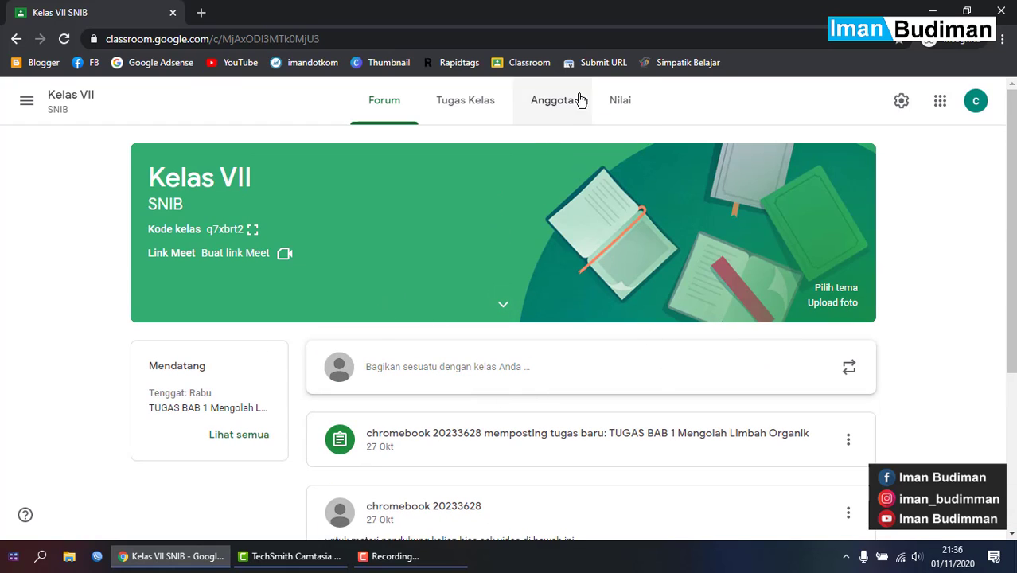
- Look through Anggota and Nilai, ending on the Tugas Kelas page
click(561, 109)
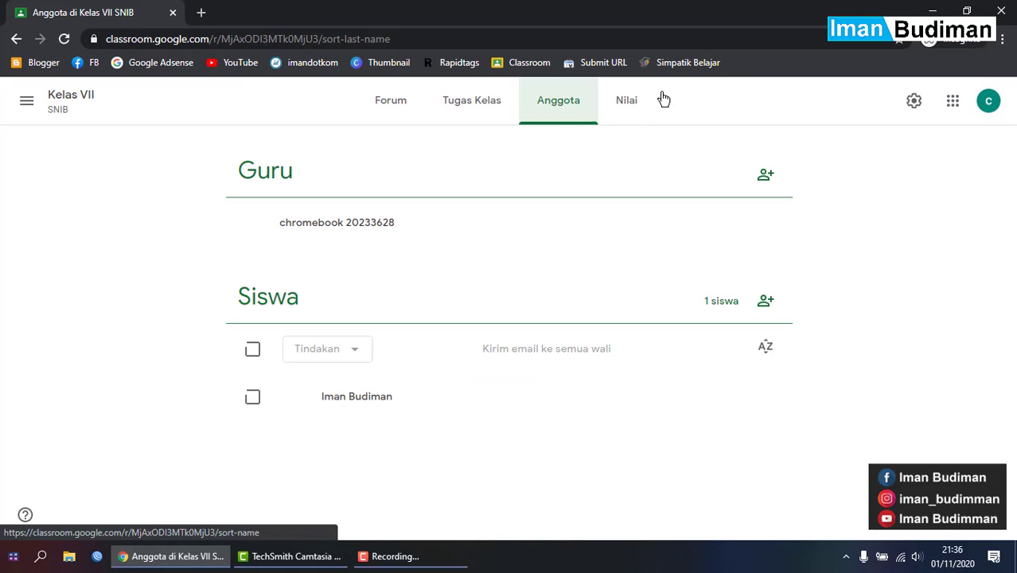
click(633, 101)
click(504, 107)
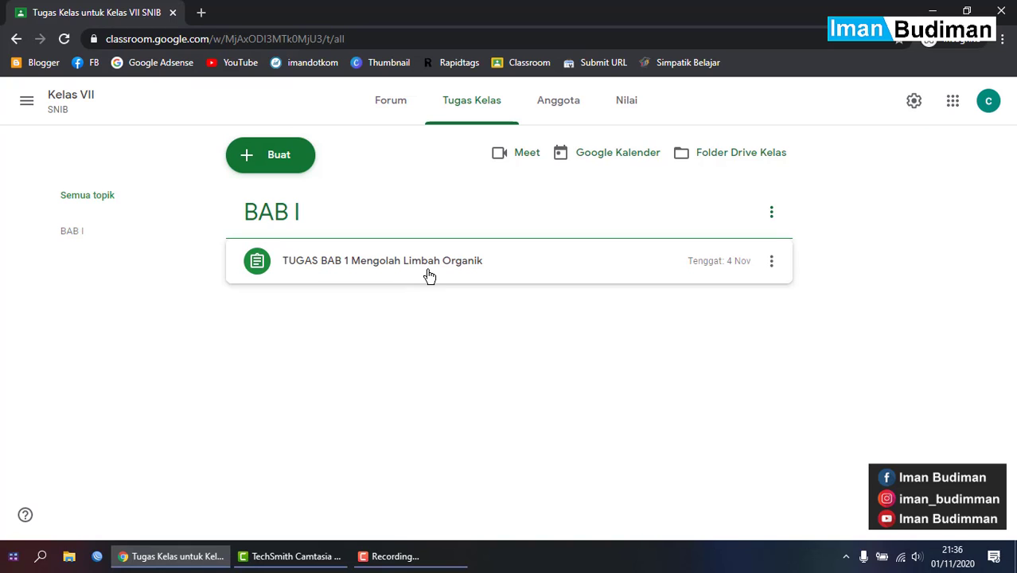
- Create a new Tugas kuis from the Buat menu on Tugas Kelas
click(298, 159)
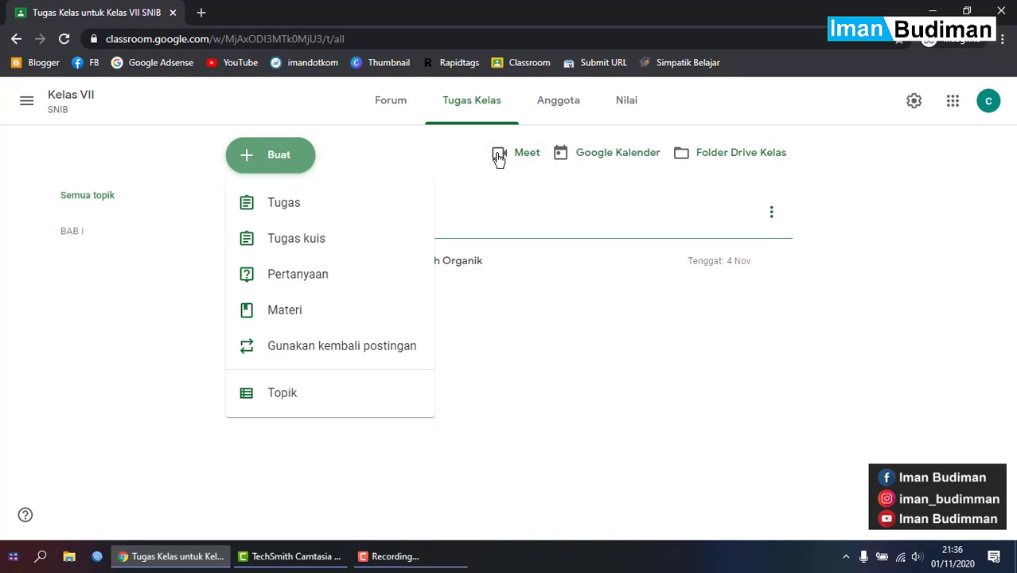
click(396, 110)
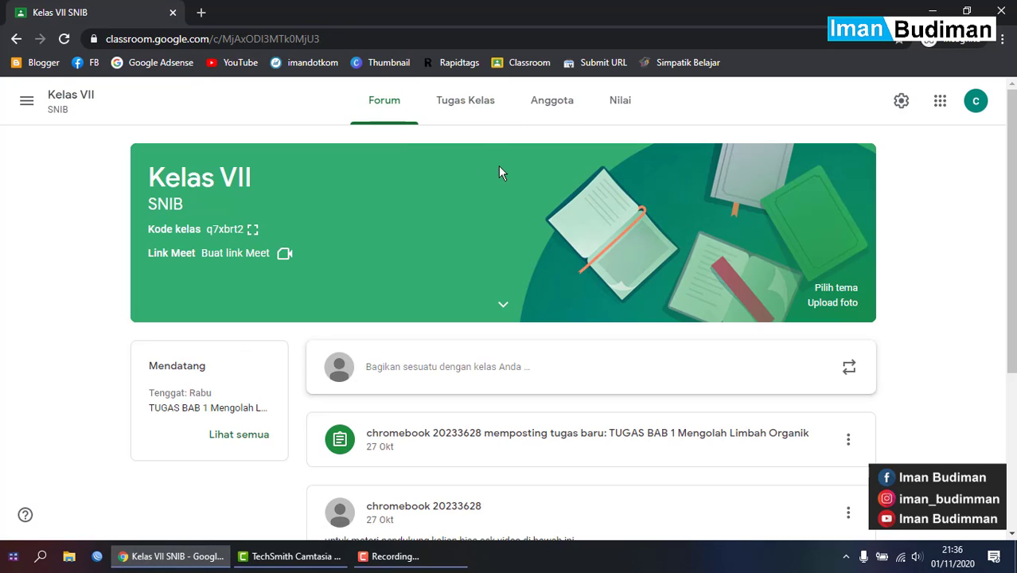
click(470, 119)
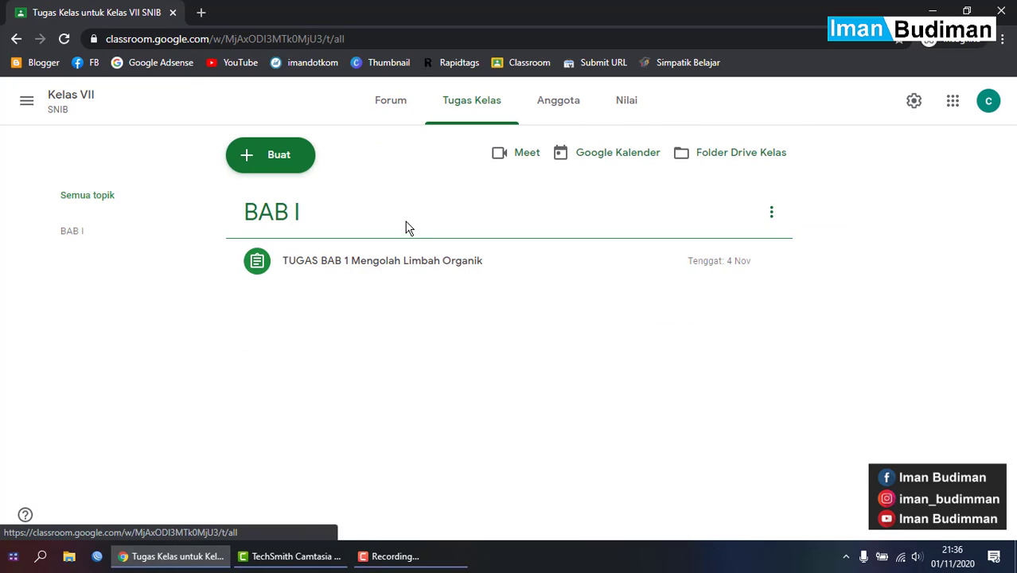
click(303, 158)
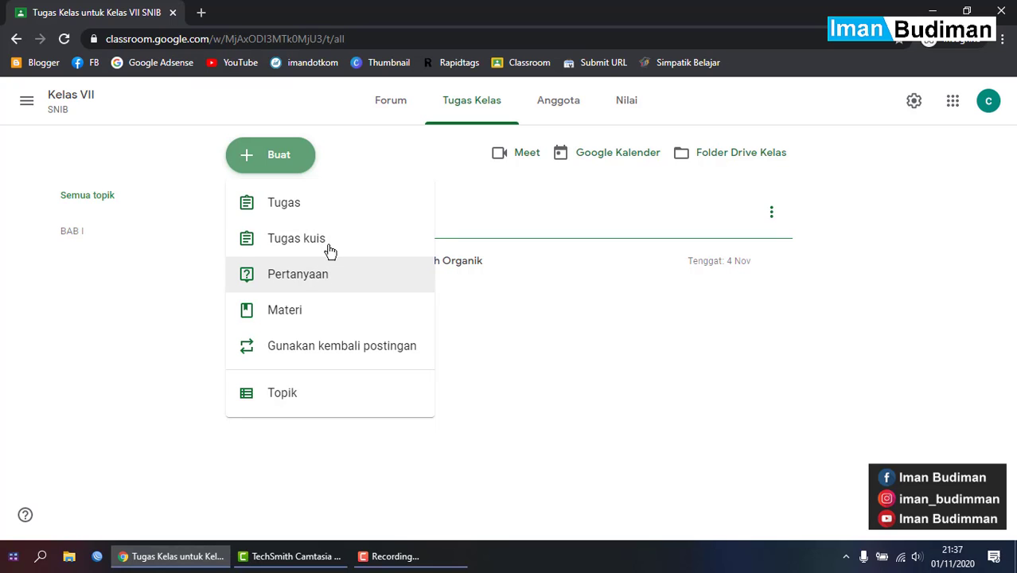
click(361, 249)
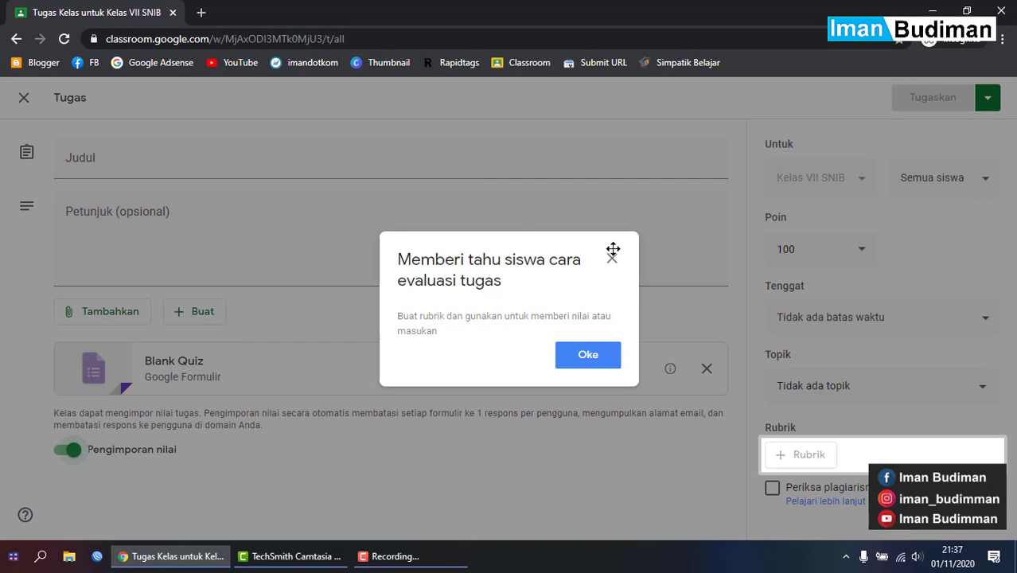
- Dismiss the rubric tip and title the assignment 'Kuis 1'
click(611, 258)
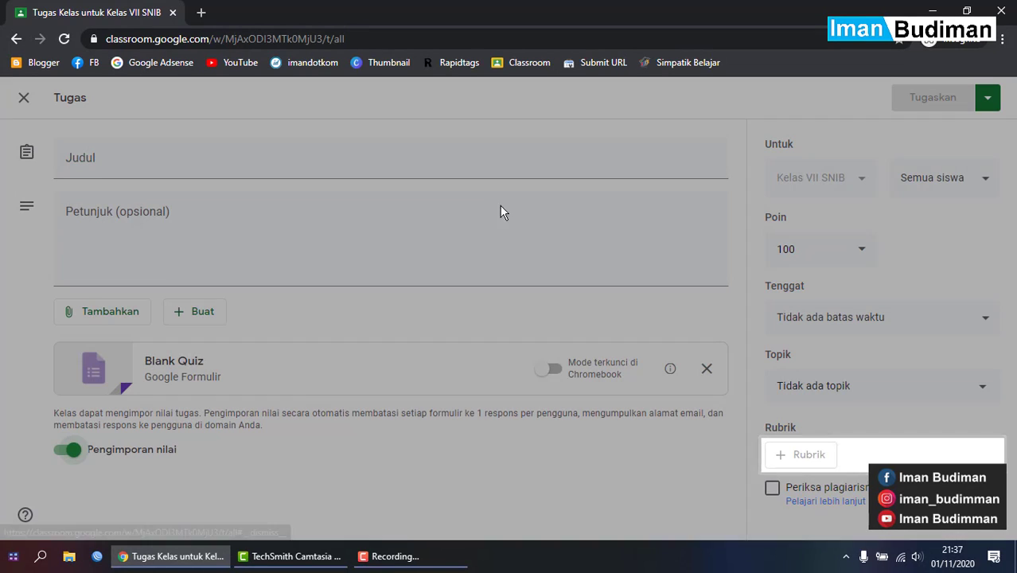
click(469, 173)
key(Caps_Lock)
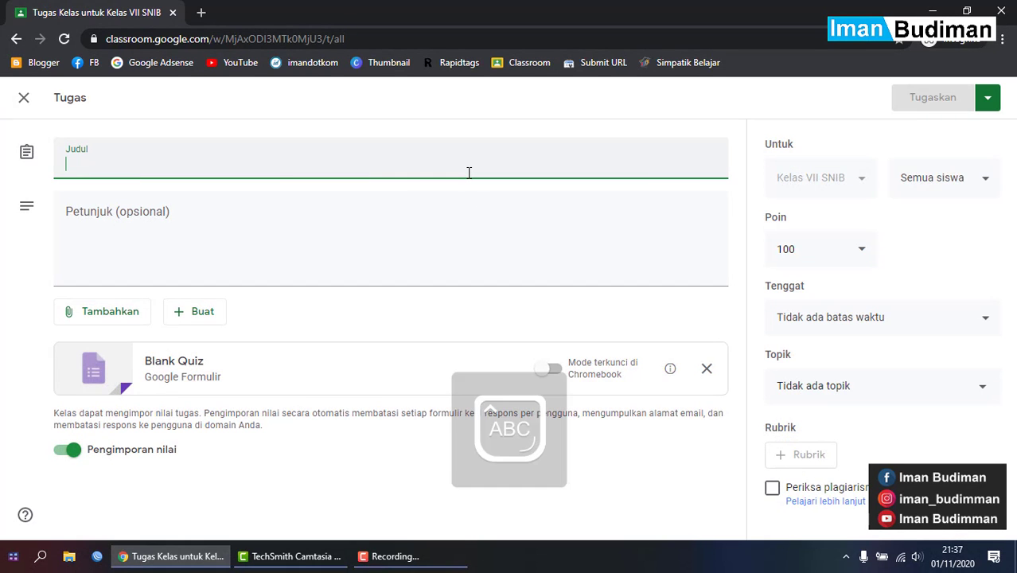
text(Q)
key(Caps_Lock)
text(u)
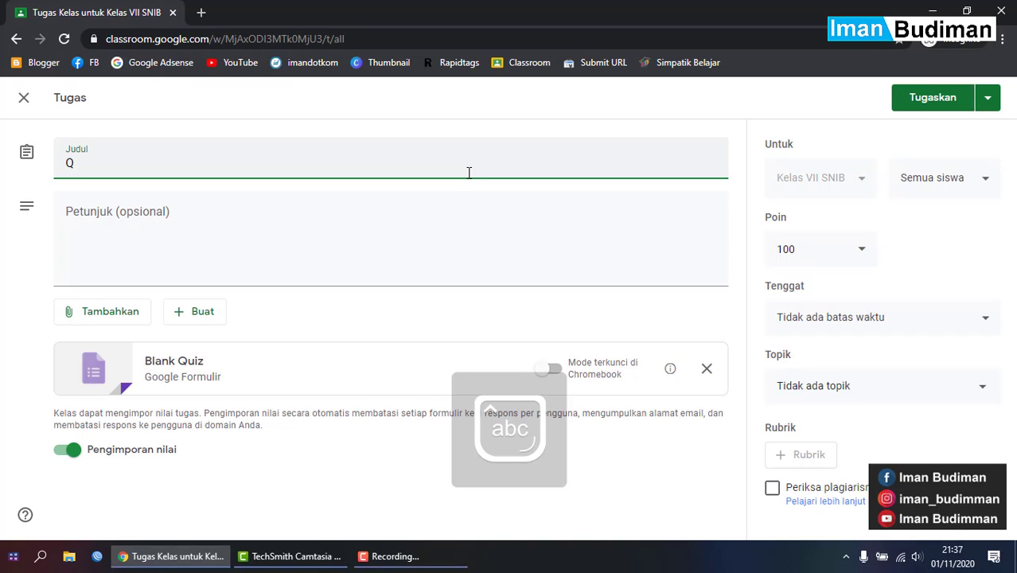
key(BackSpace)
text(Kuis 1)
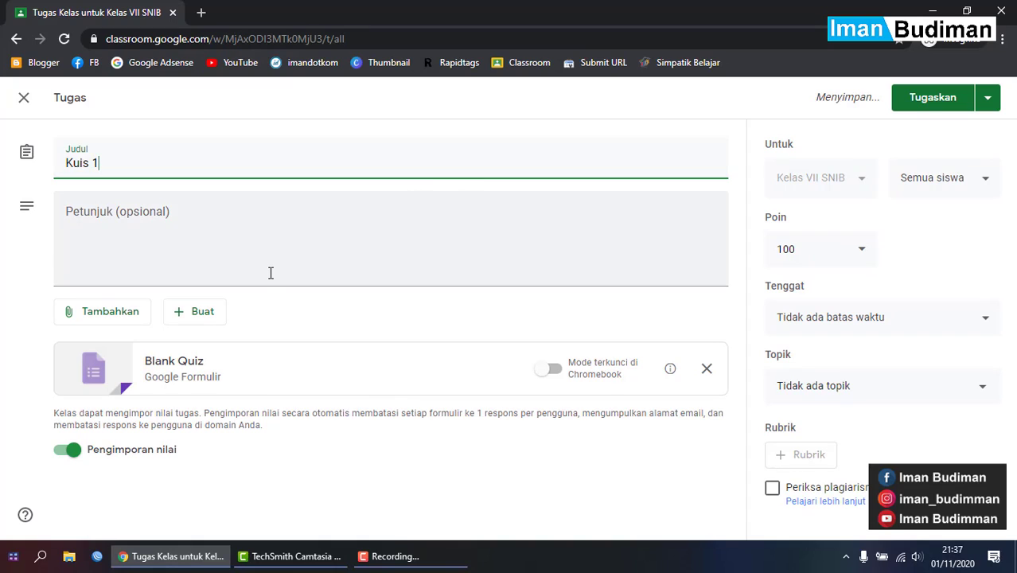
- Begin the instructions with 'Silahkan isi semua' after dismissing the drag tip
click(267, 272)
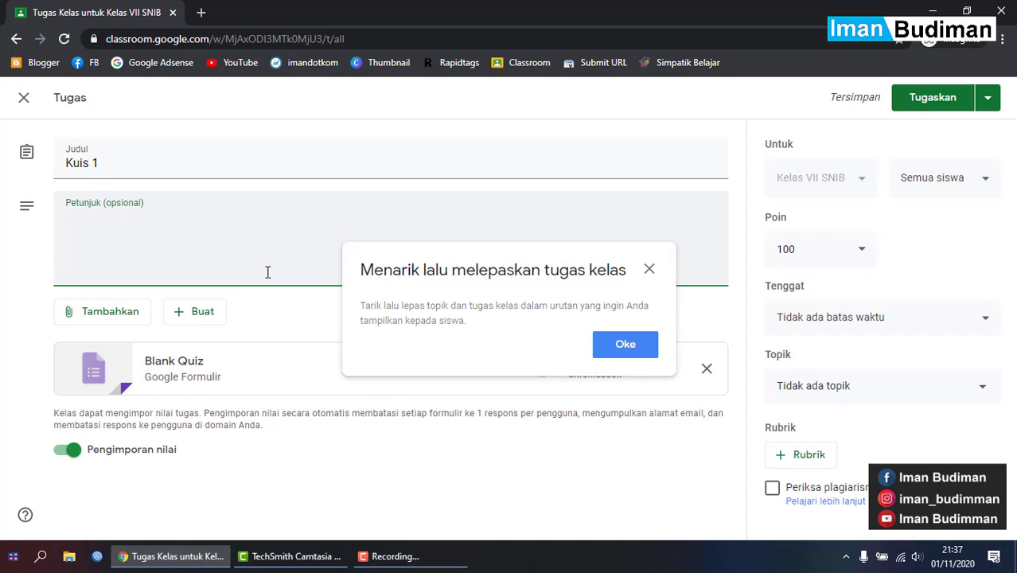
click(650, 269)
text(Sil)
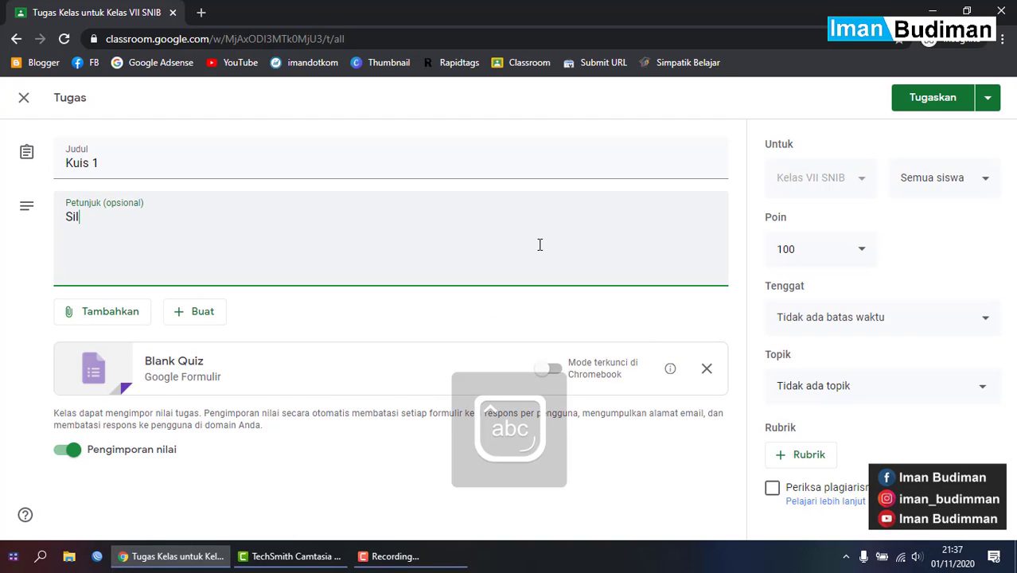
text(ahkan isi semua pertanyaan)
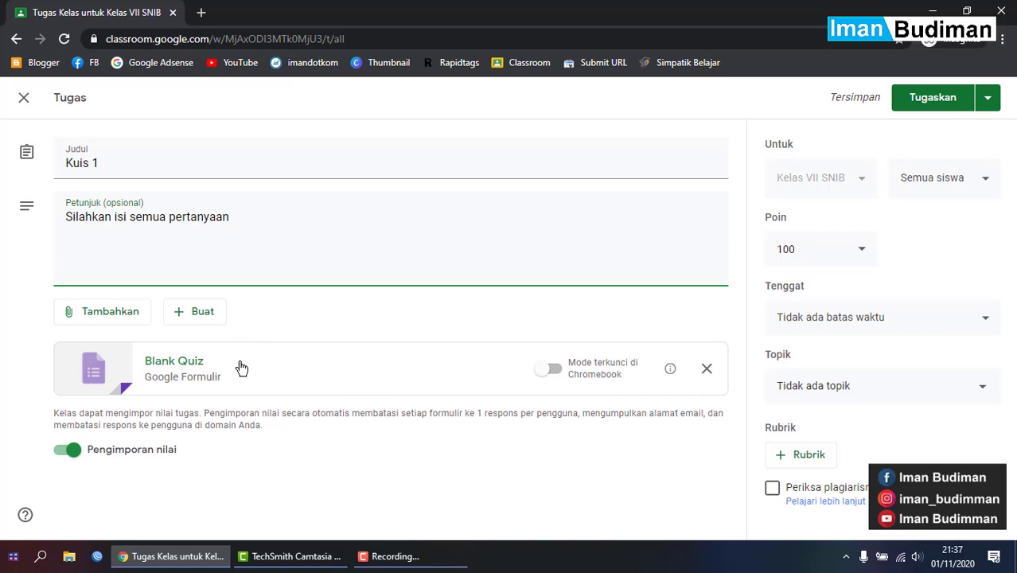
- Keep the assignment at 100 points and file it under topic BAB I
click(813, 183)
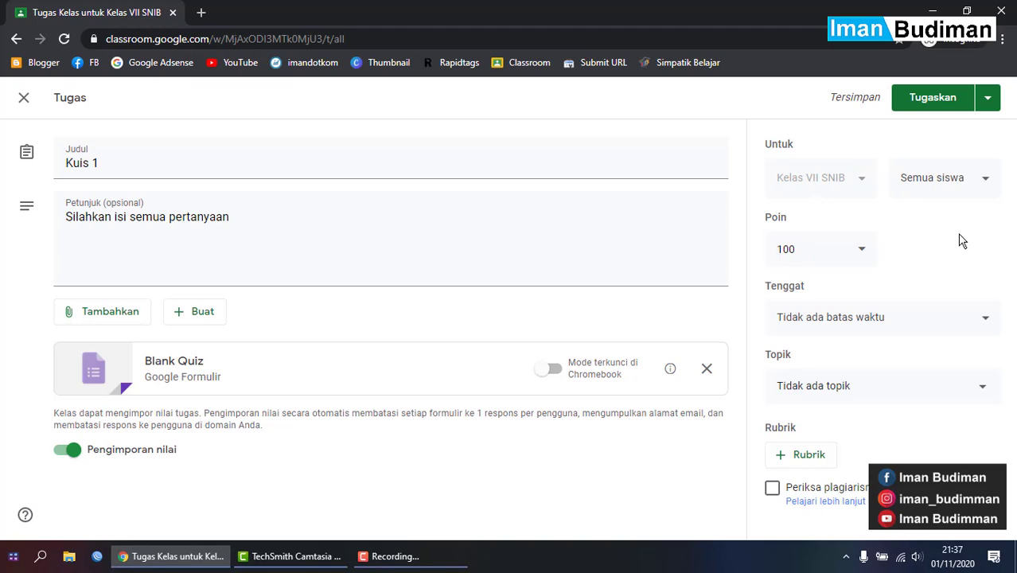
click(853, 253)
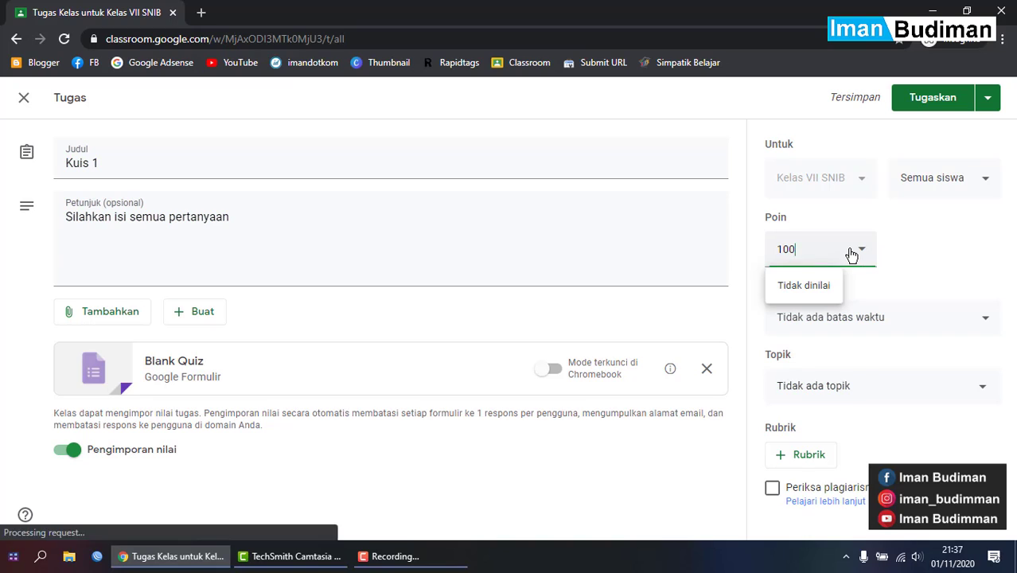
click(949, 250)
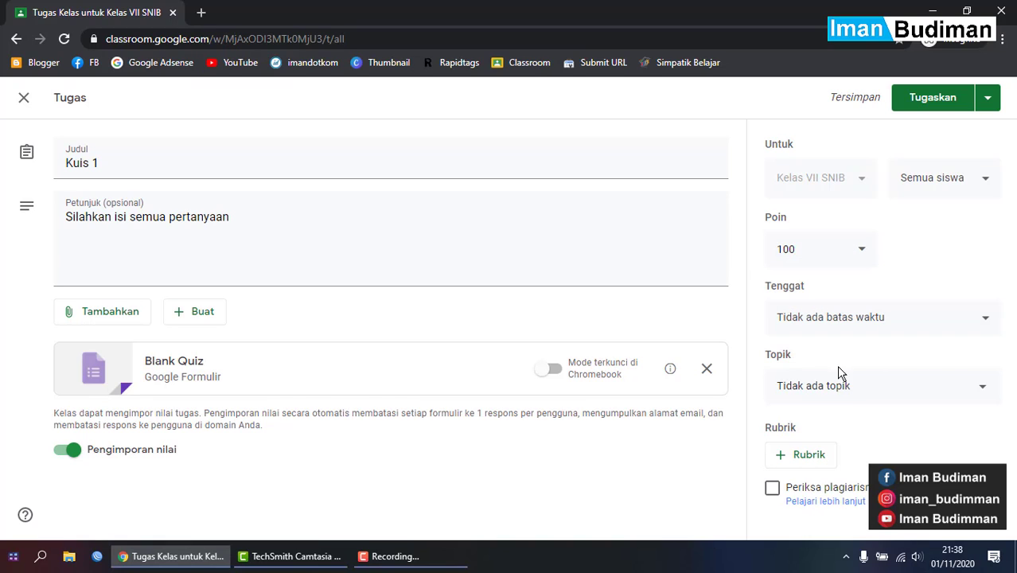
click(883, 383)
click(881, 381)
click(886, 385)
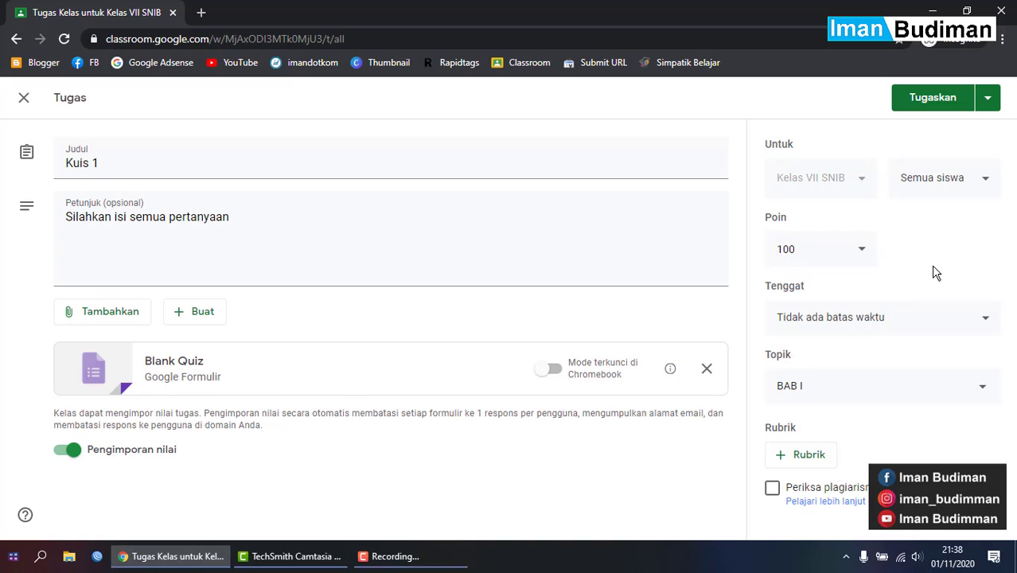
- Check the Rubrik options and leave grade importing switched on
click(827, 460)
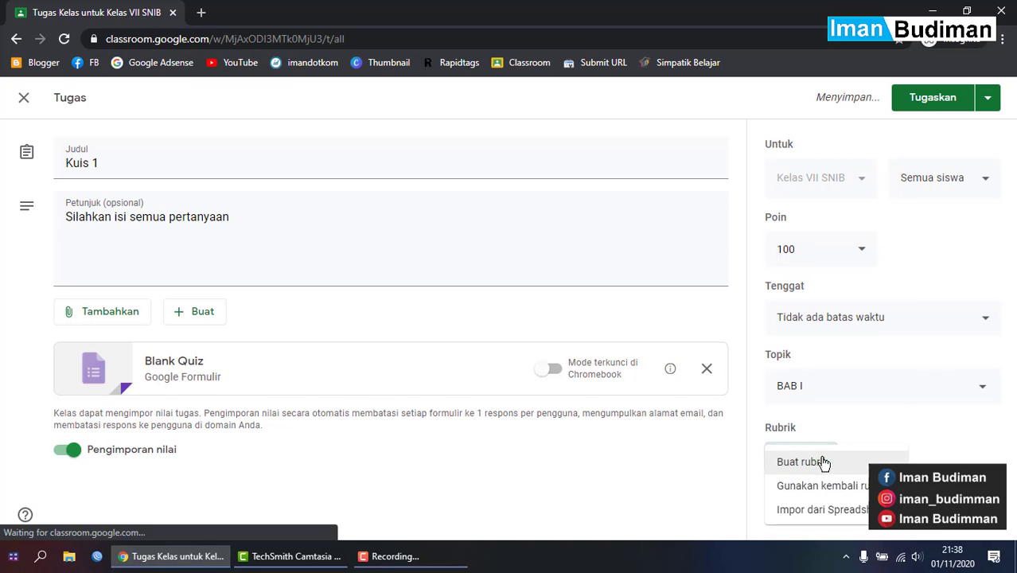
click(653, 465)
click(67, 450)
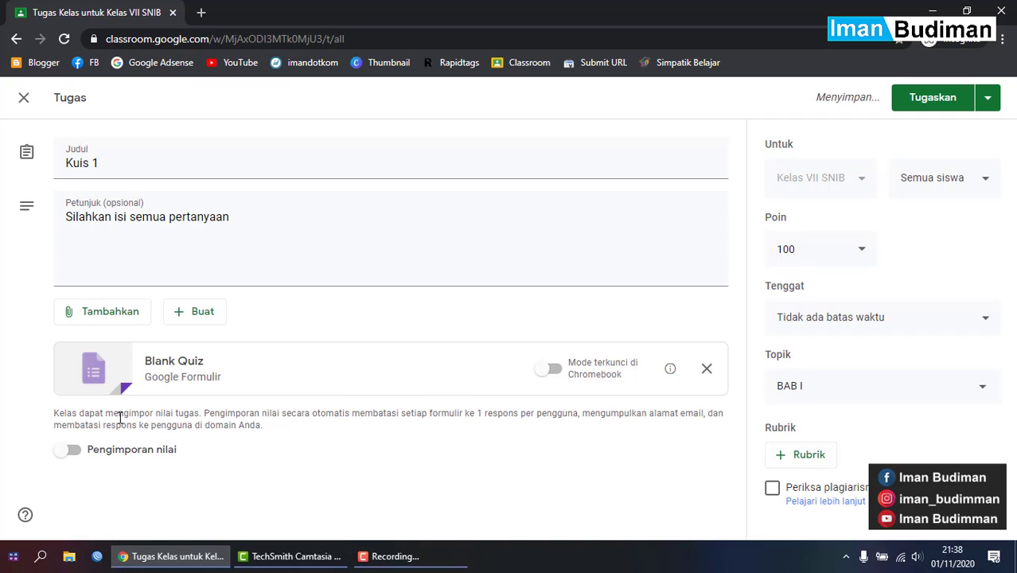
click(134, 453)
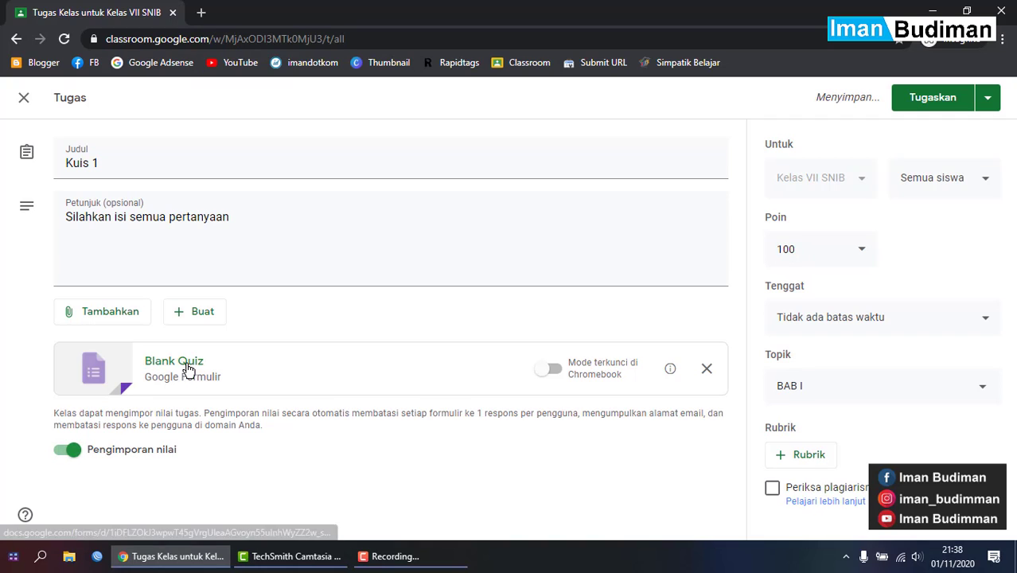
- Open the attached Blank Quiz form in Google Forms
click(221, 373)
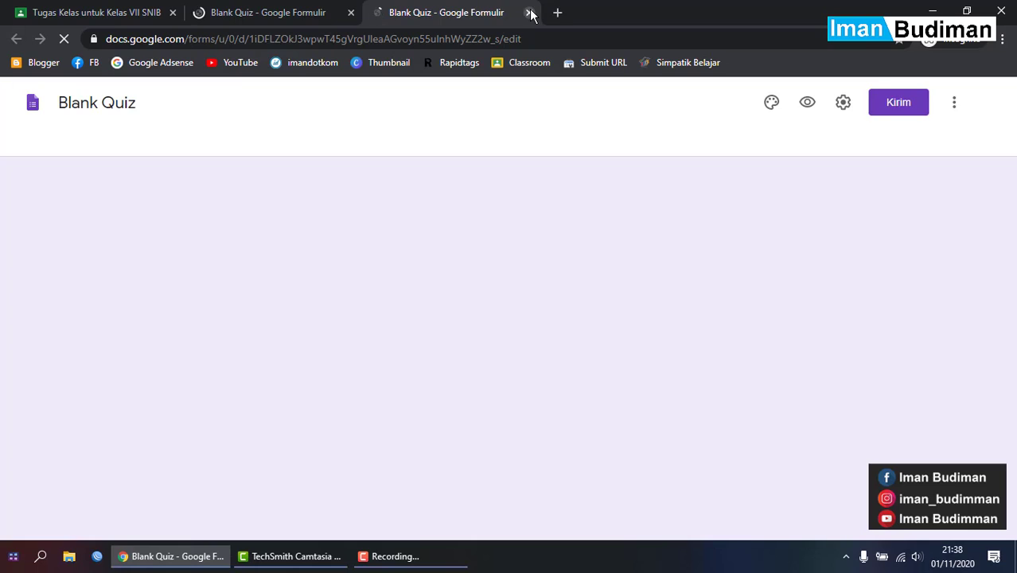
- Close the duplicate tab and rename the form file from 'Blank Quiz' to 'Kuis 1'
click(529, 12)
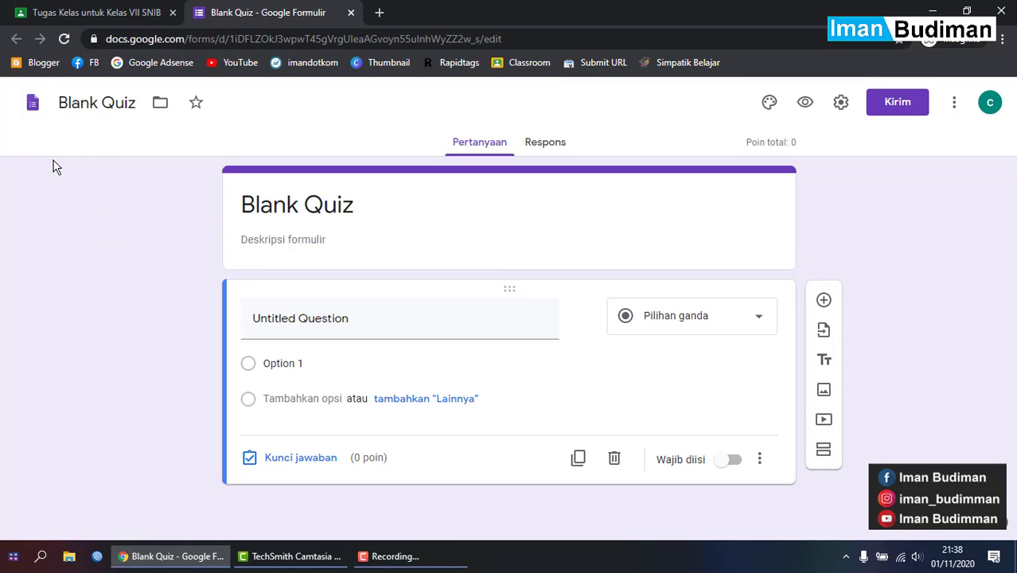
click(99, 99)
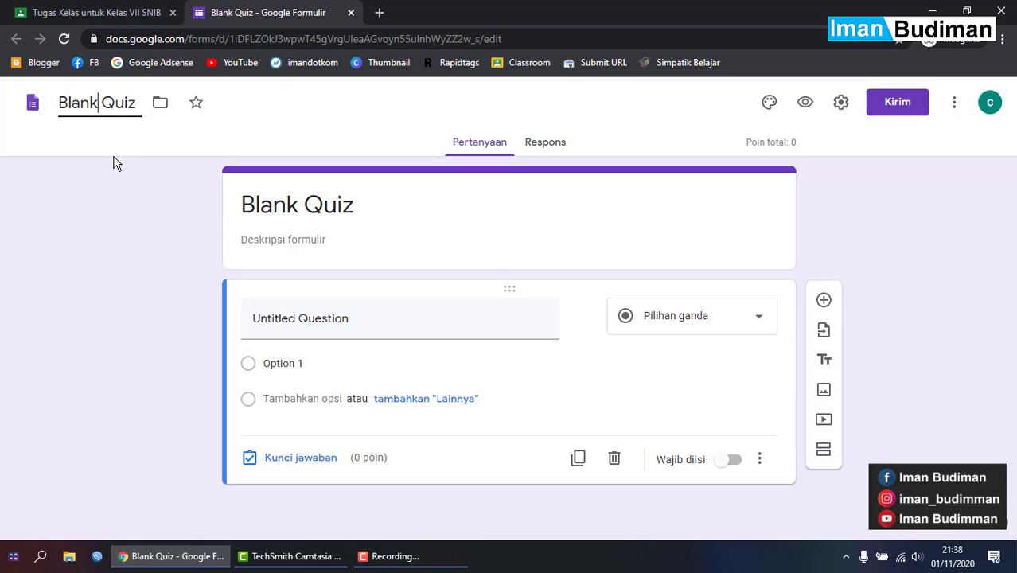
double_click(95, 106)
drag(138, 104, 32, 108)
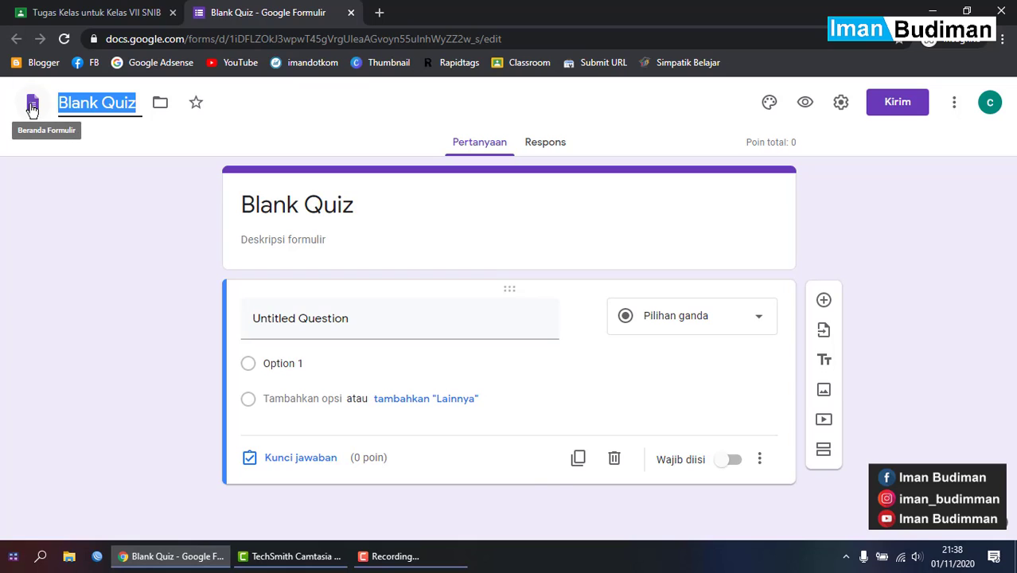
key(Caps_Lock)
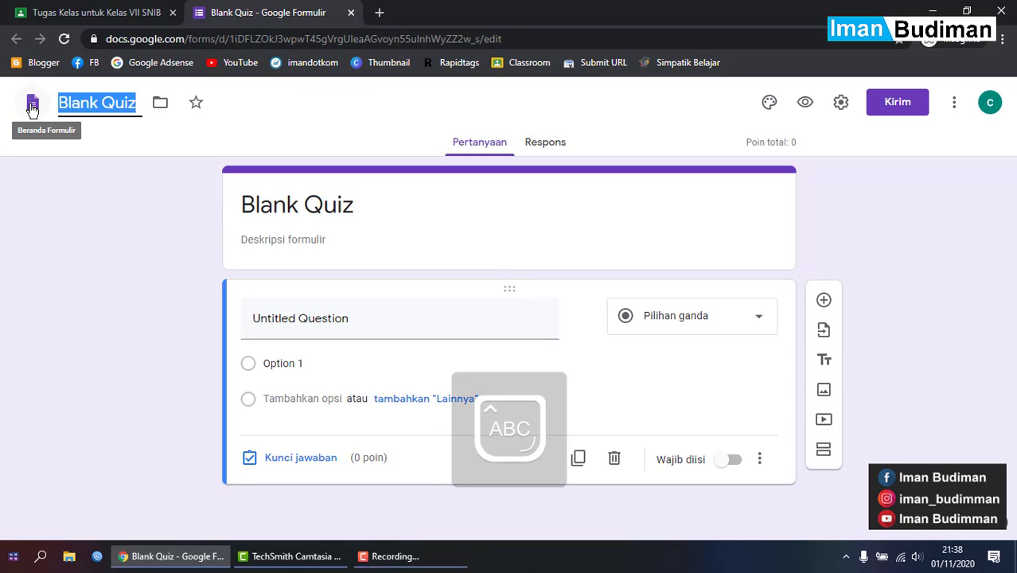
text(K)
key(Caps_Lock)
text(uis)
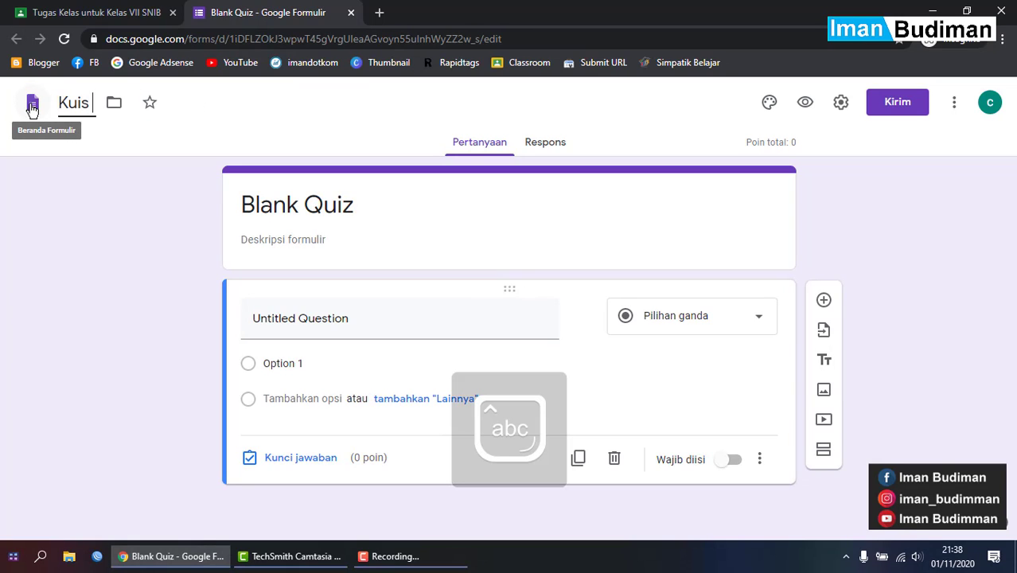
text( 1)
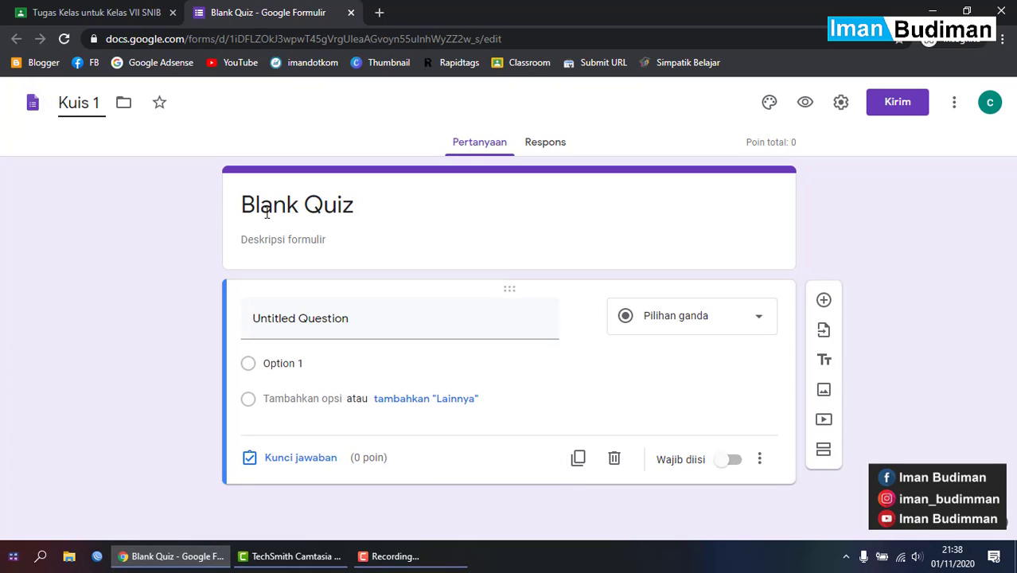
click(211, 229)
- Change the form heading from 'Blank Quiz' to 'Kuis 1'
click(277, 215)
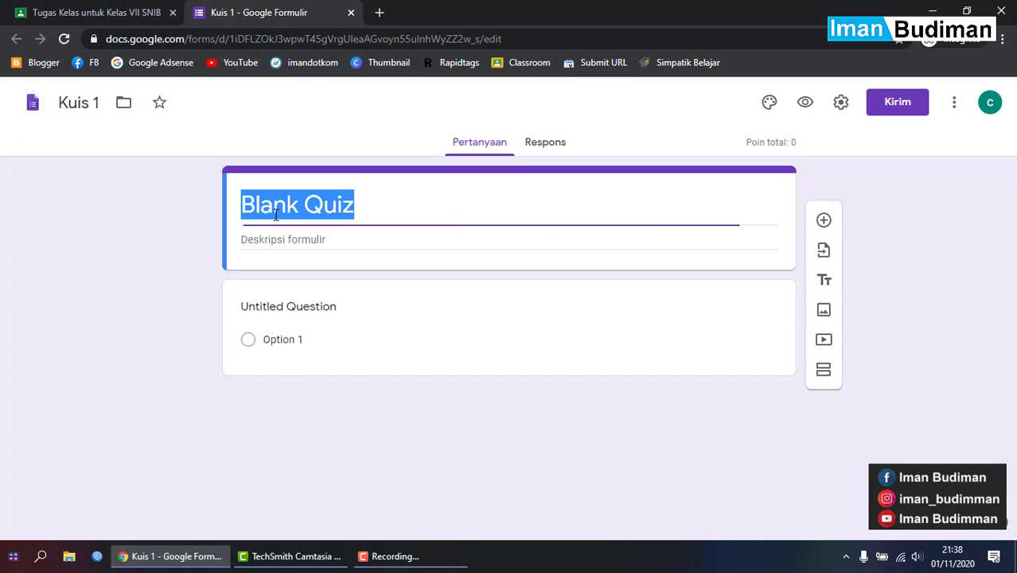
key(Caps_Lock)
text(K)
key(Caps_Lock)
text(u)
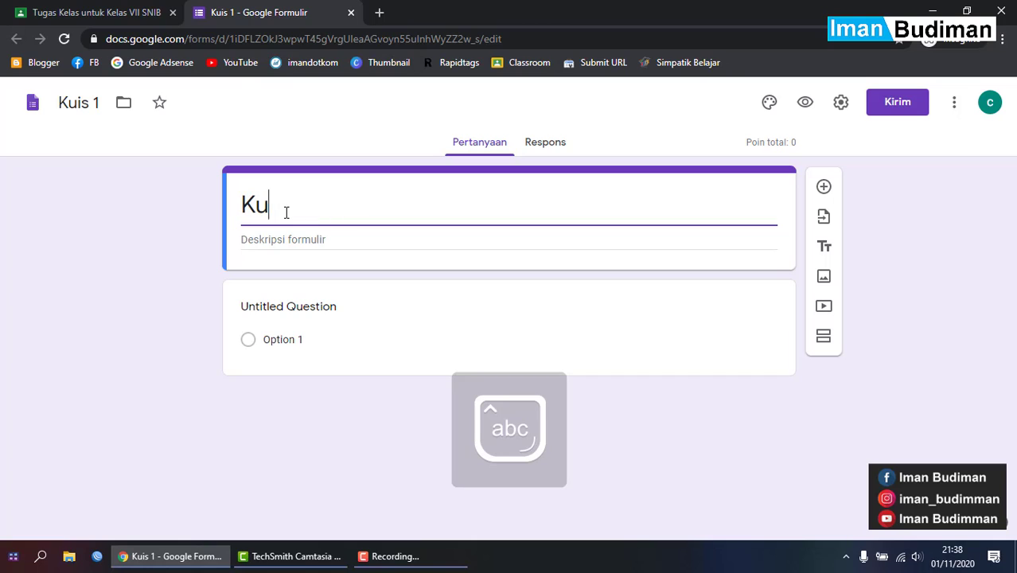
text(is 1)
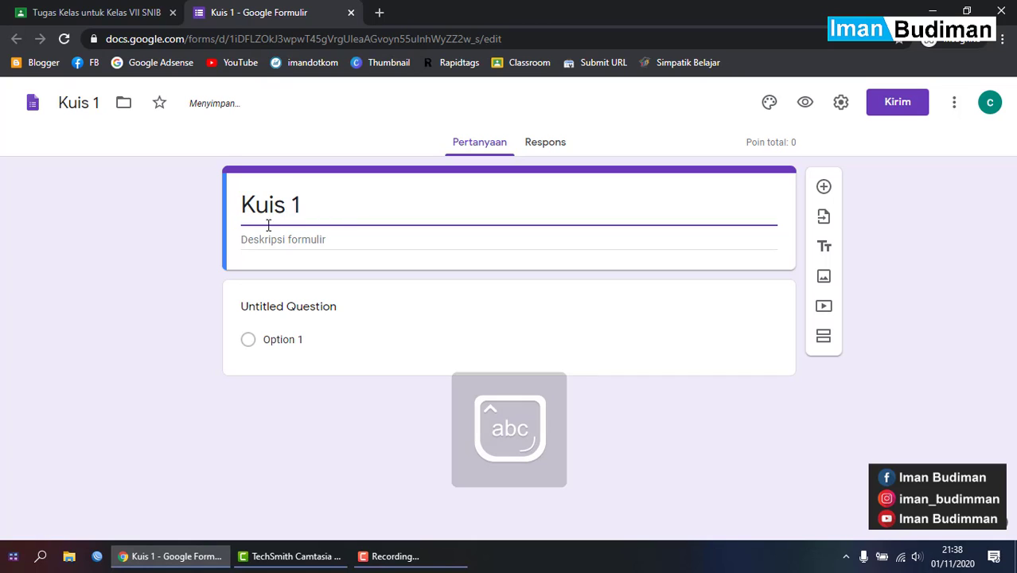
click(170, 282)
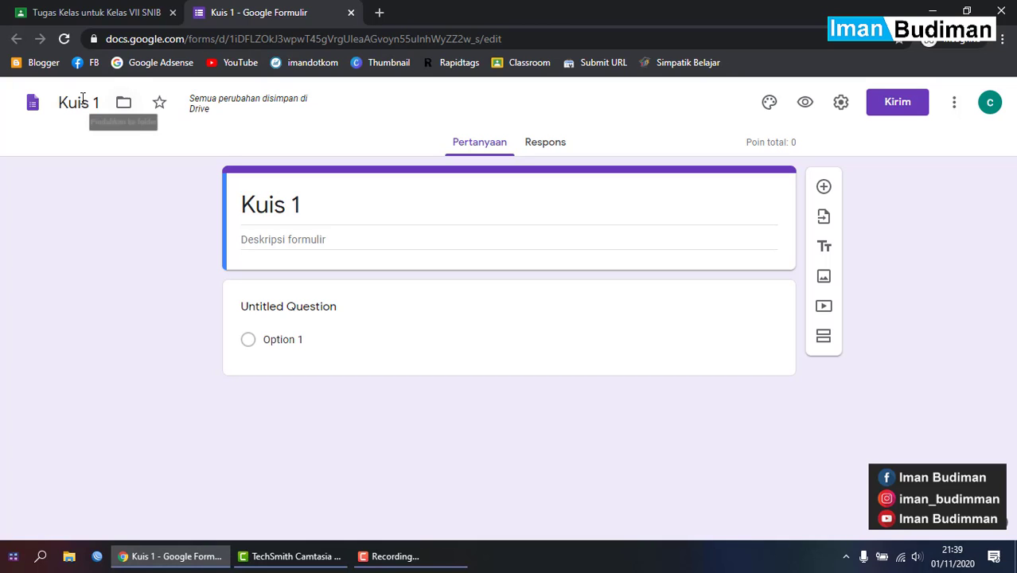
- Write the form description 'Silahkan isi semua pertanyaan', replacing a misspelled start
click(303, 241)
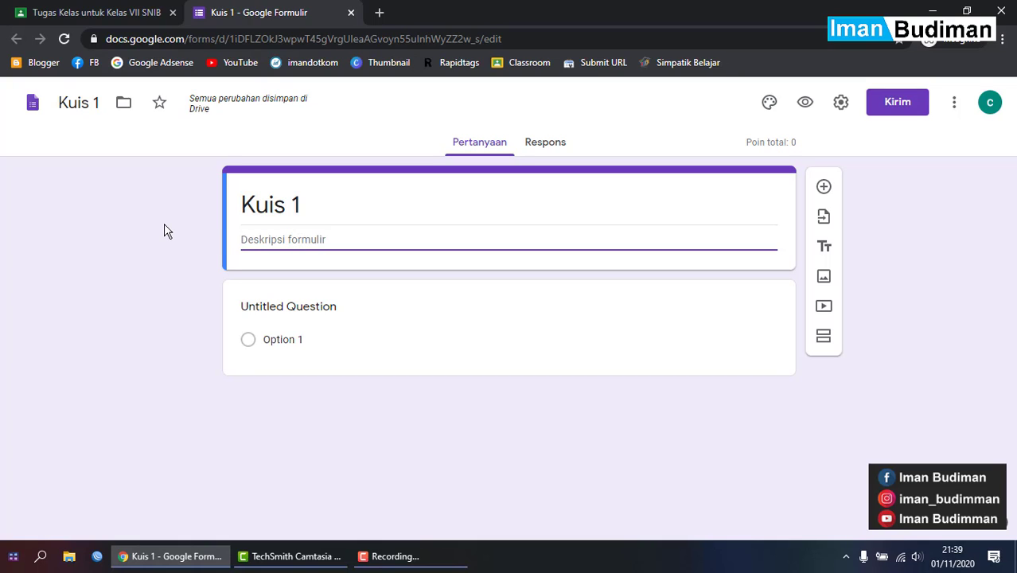
text(seilahka)
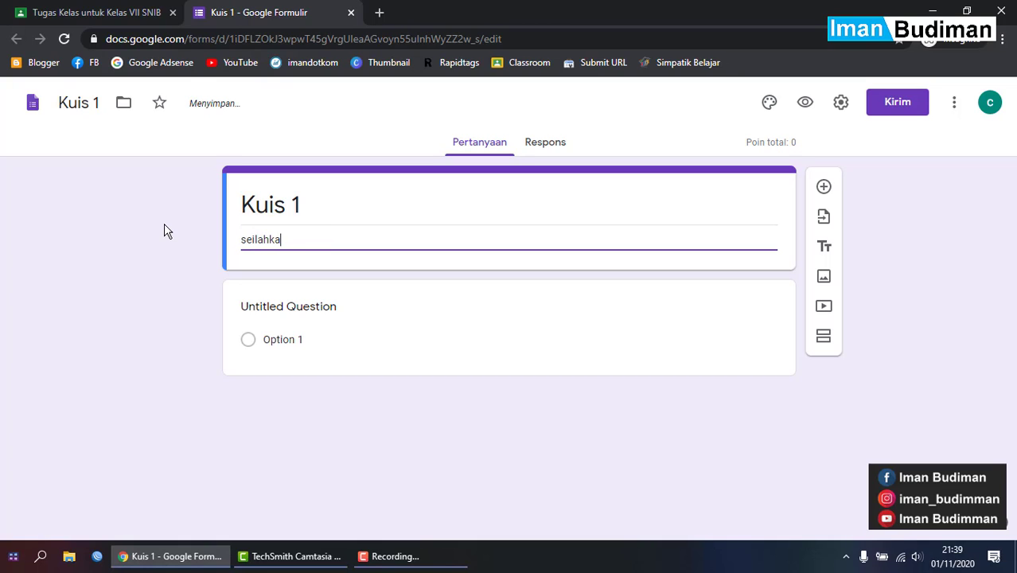
key(ctrl+a)
key(BackSpace)
text(S)
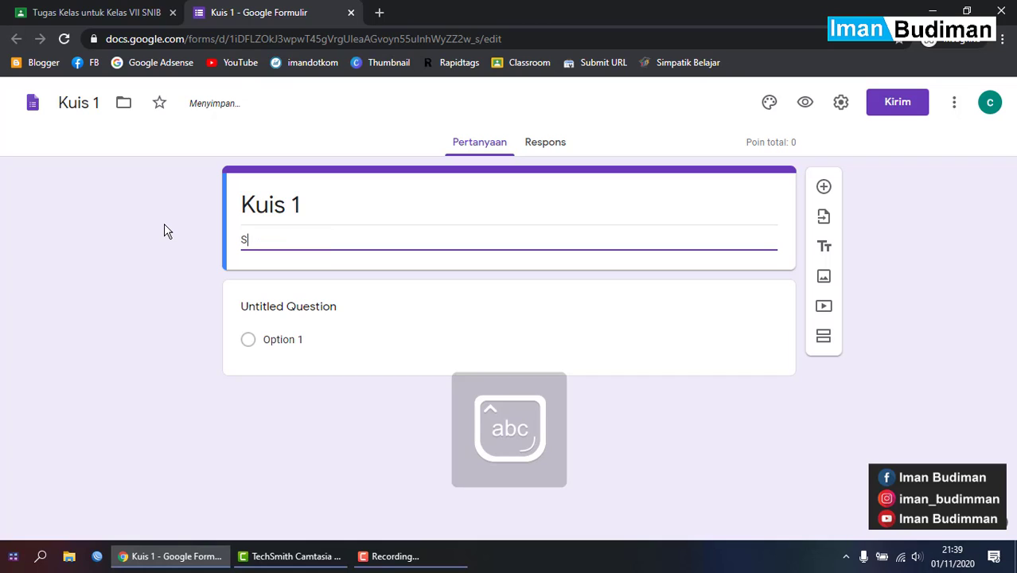
text(ilahkan isi semua pertanyaan)
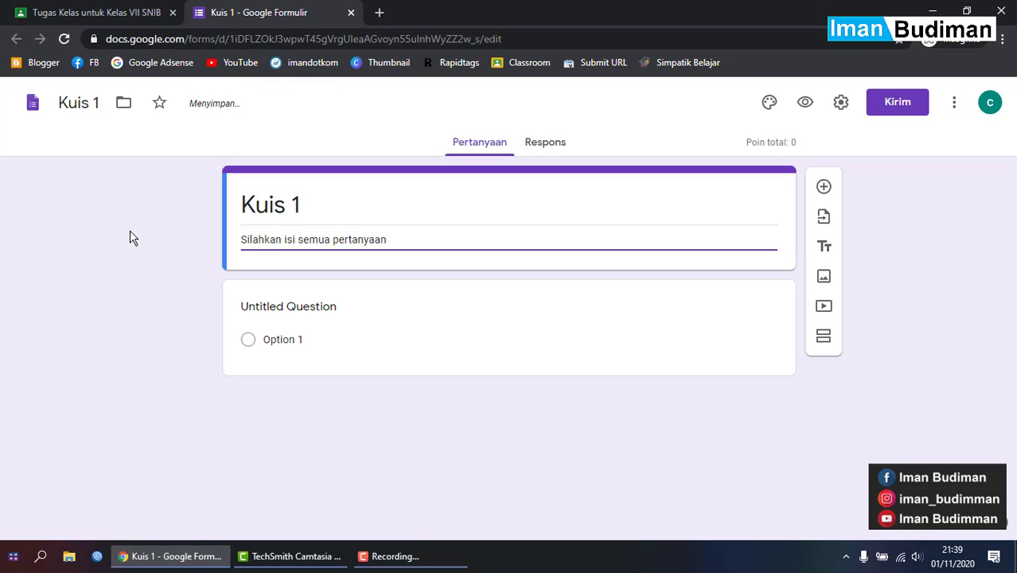
click(984, 295)
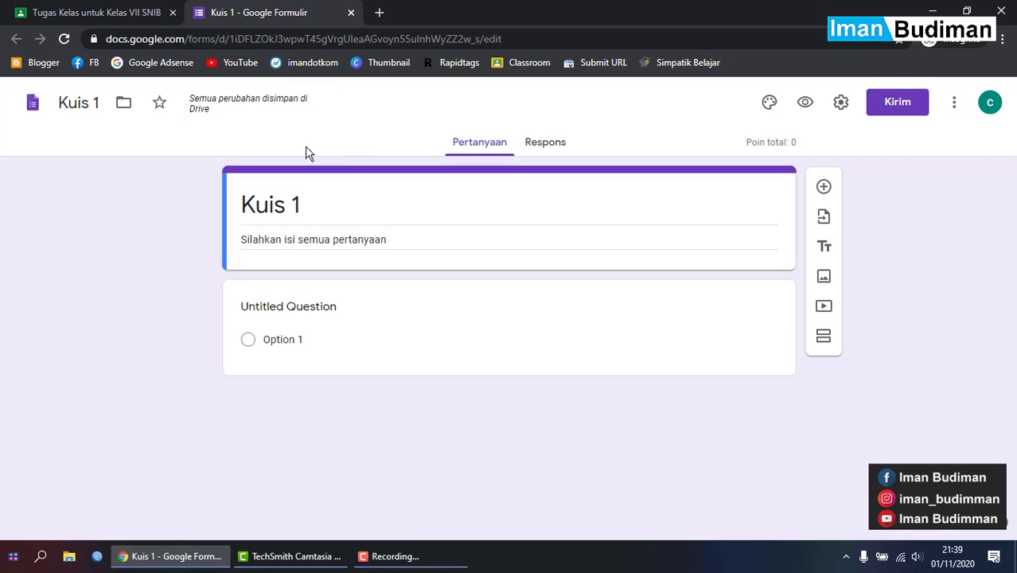
- Set the theme colour to Biru Muda and open the header image gallery
click(779, 110)
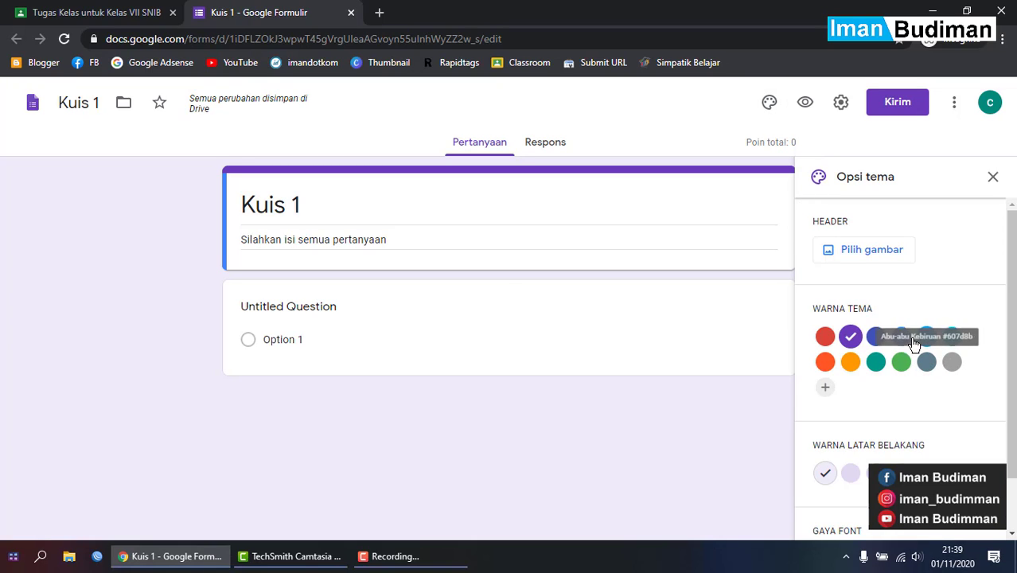
click(850, 363)
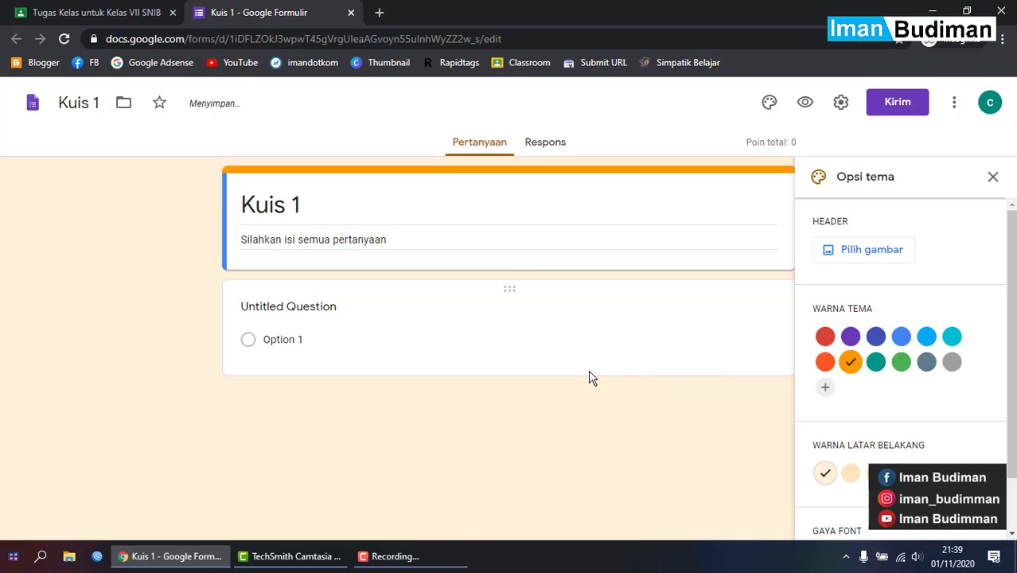
click(952, 336)
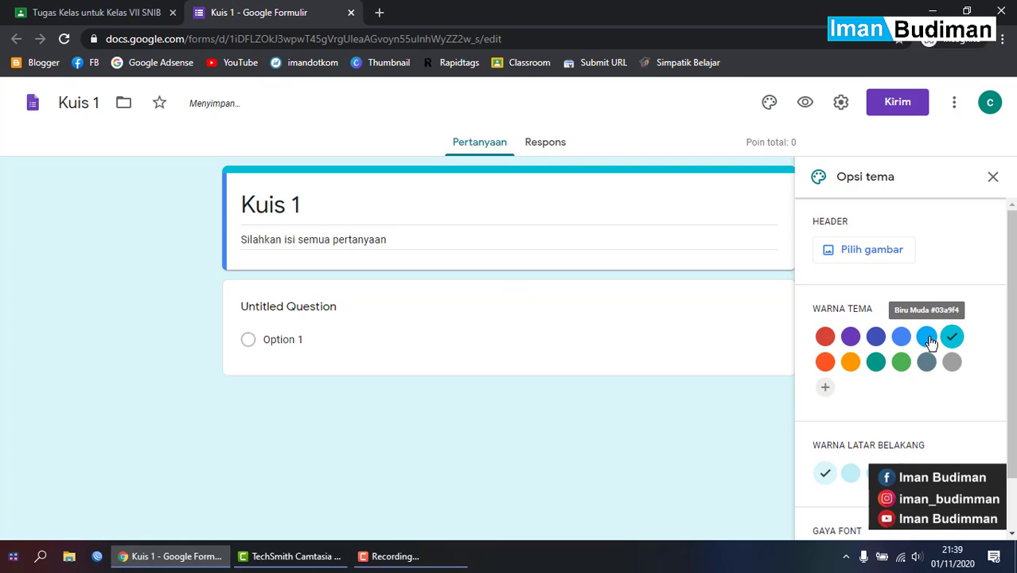
click(930, 341)
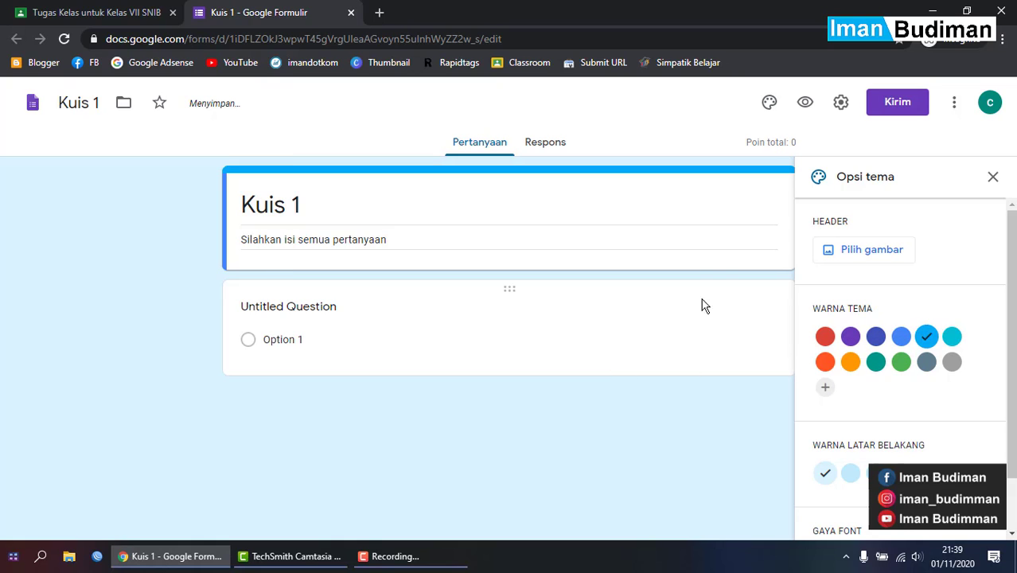
click(889, 259)
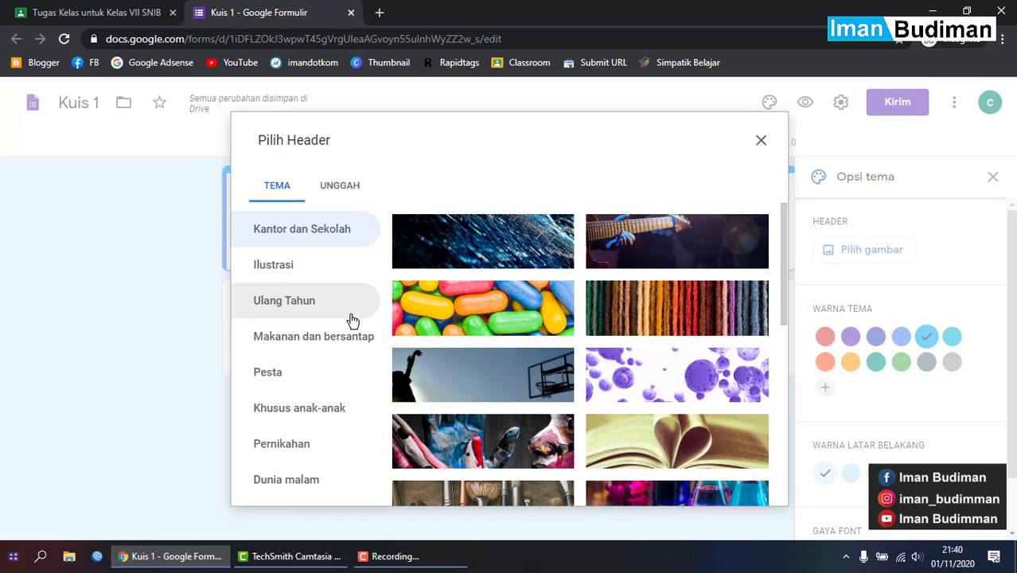
- Insert the lab glassware illustration as the Kuis 1 header, giving the form a red-pink theme
scroll(636, 358, down, 5)
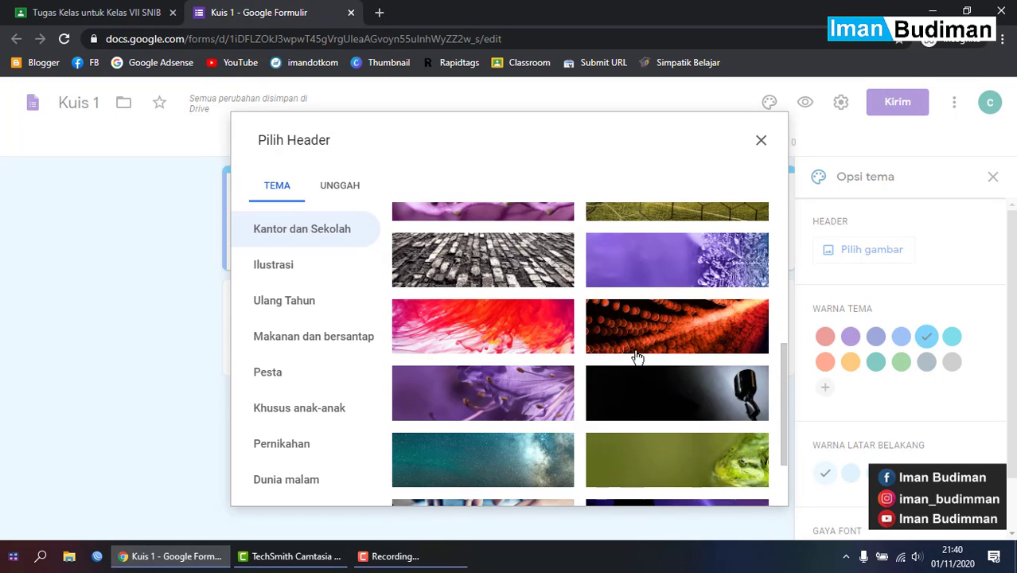
scroll(447, 400, down, 3)
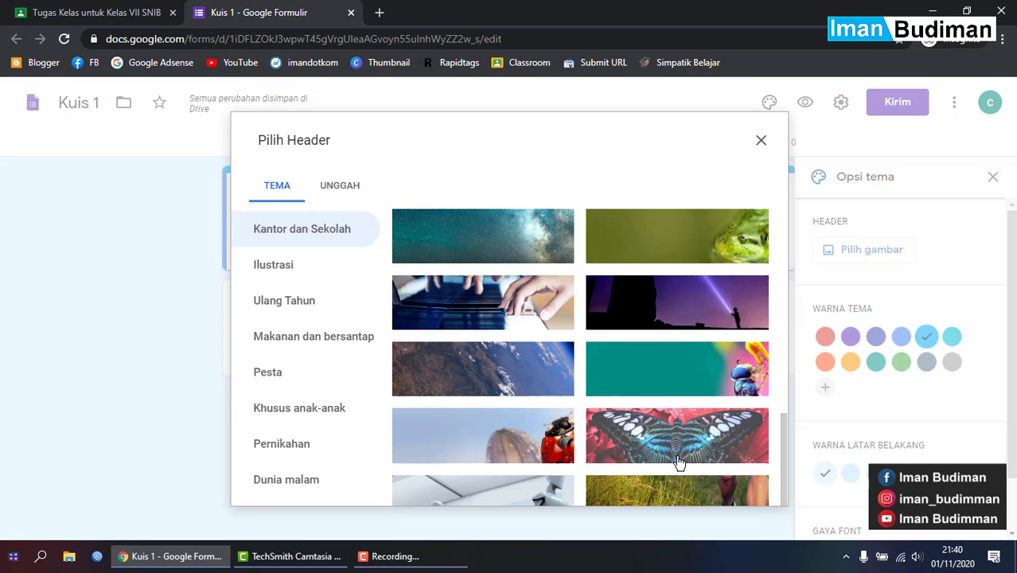
scroll(719, 494, down, 1)
scroll(719, 494, down, 1)
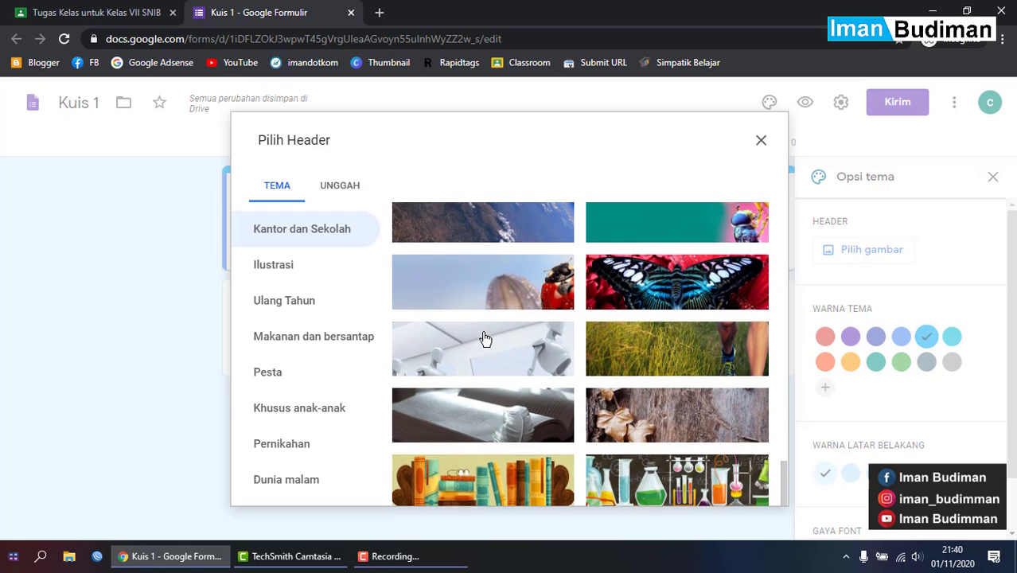
scroll(481, 336, down, 1)
click(711, 445)
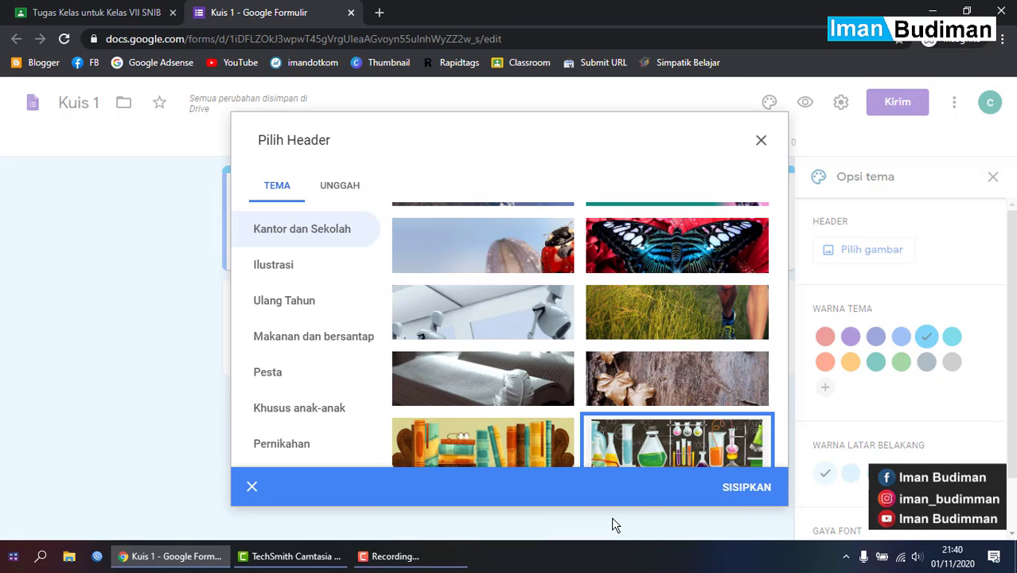
click(736, 490)
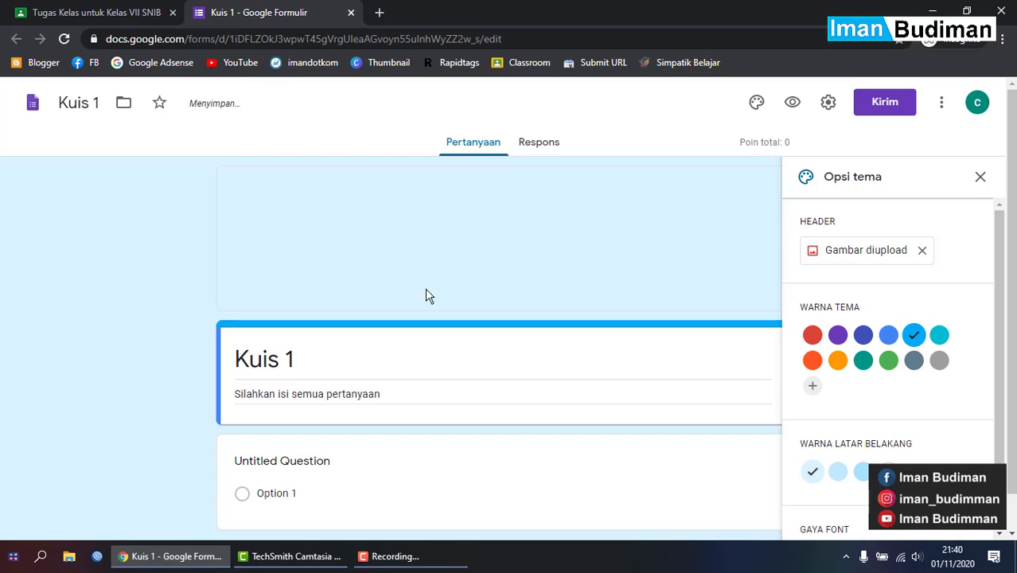
click(981, 177)
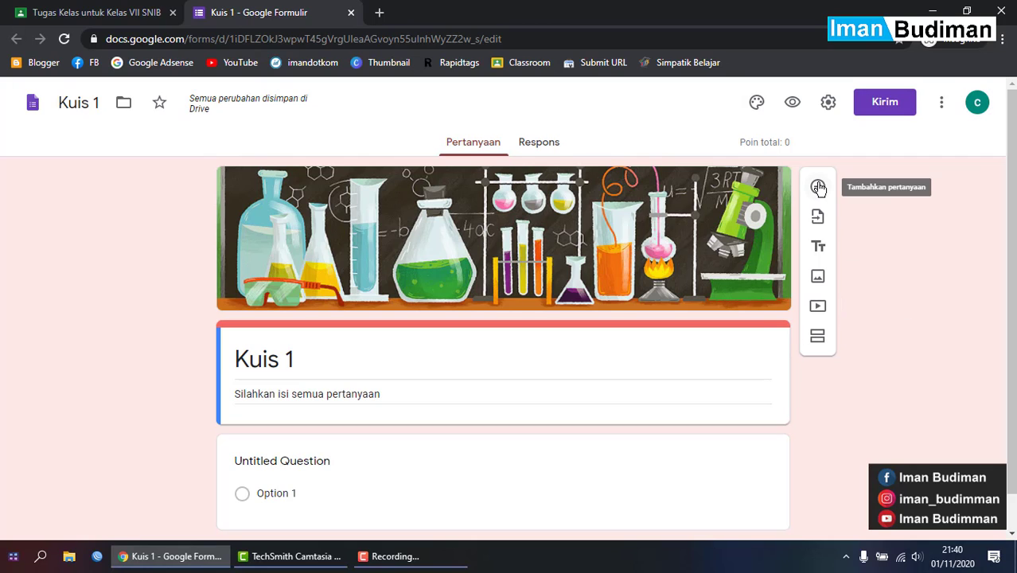
- Title the first question 'Apa Singkatan dari IPS'
scroll(803, 231, down, 1)
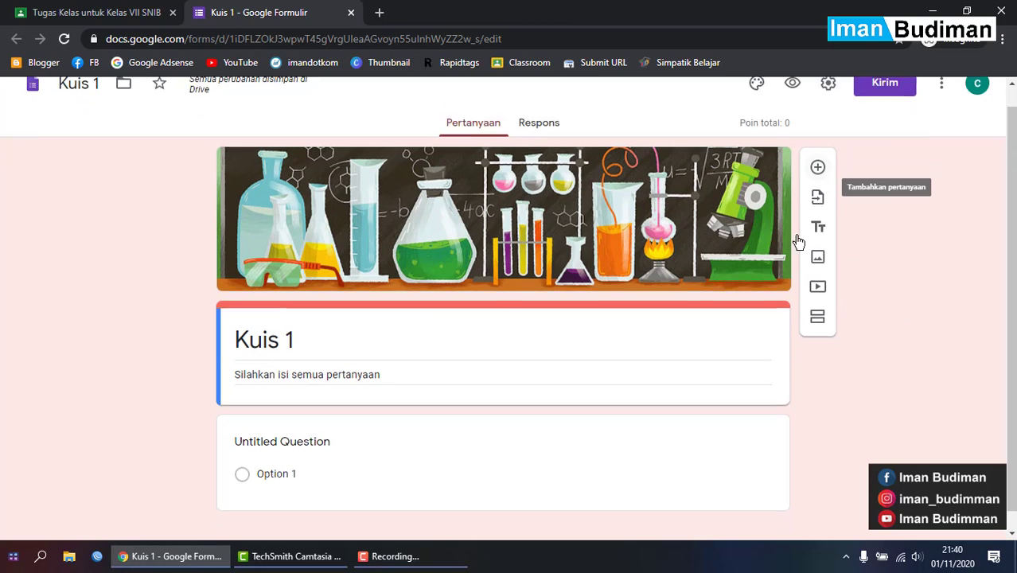
click(337, 429)
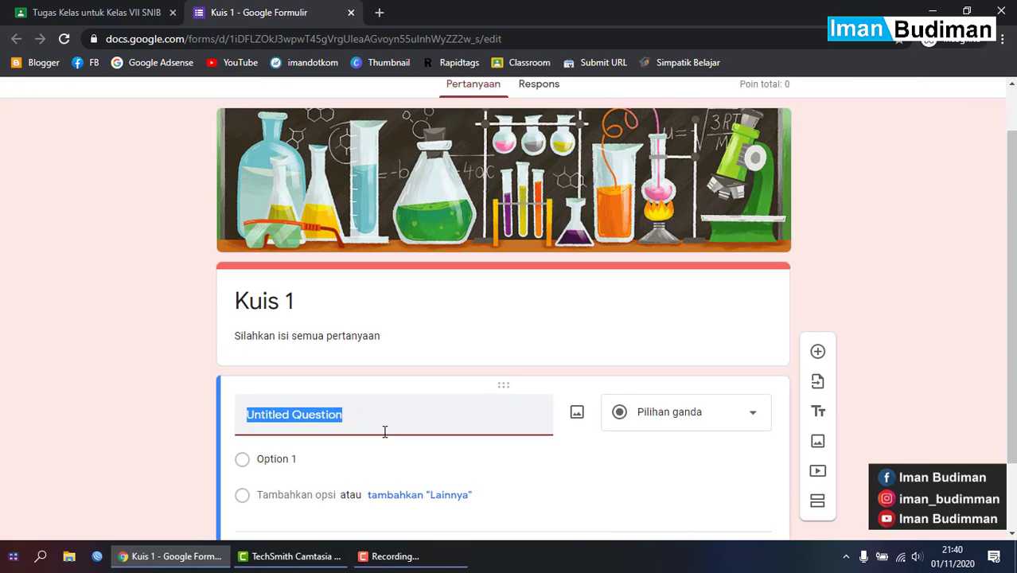
key(Caps_Lock)
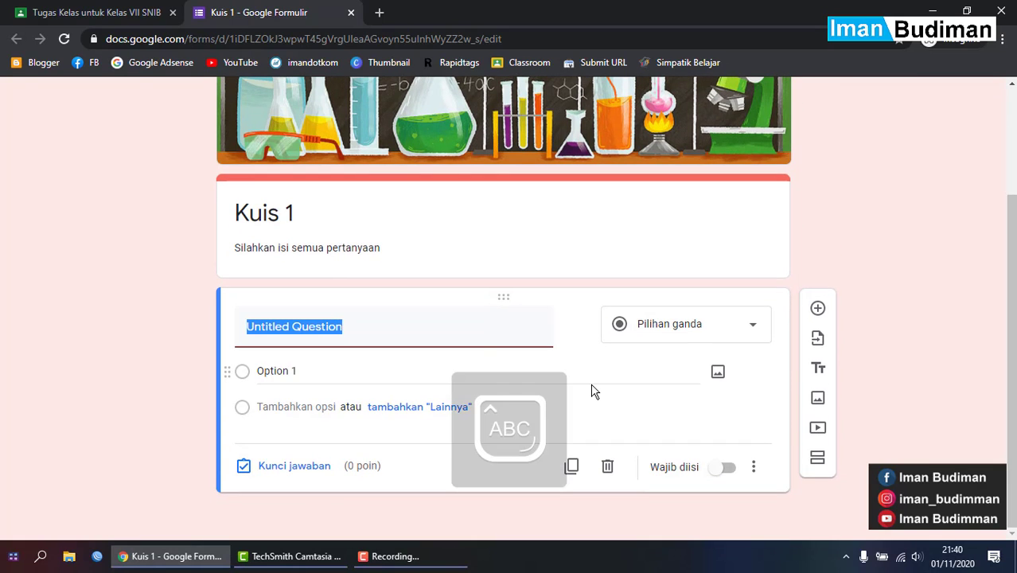
text(A)
key(Caps_Lock)
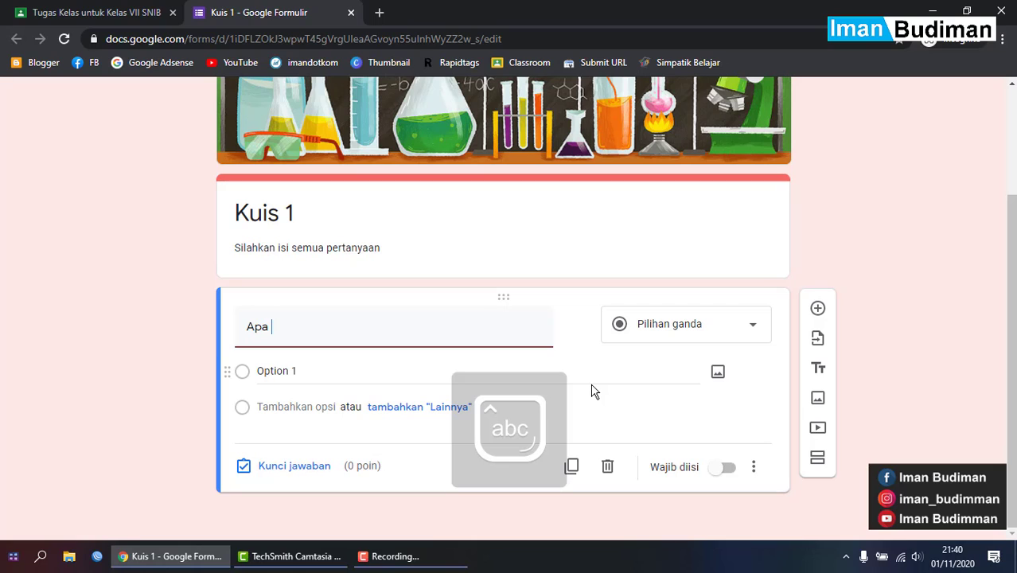
text(pa)
key(Caps_Lock)
text(S)
key(Caps_Lock)
text(ingkatan dari)
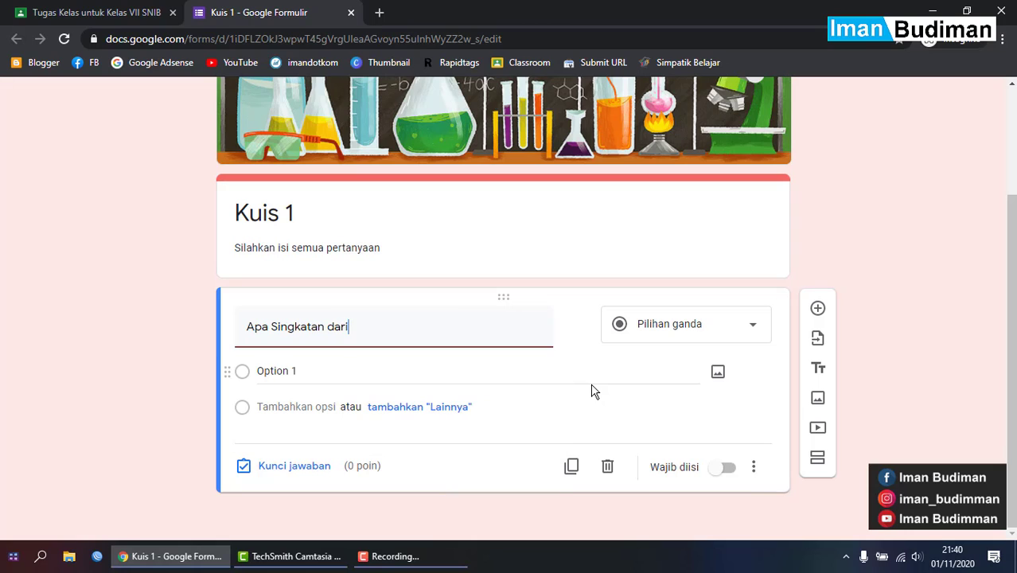
key(Caps_Lock)
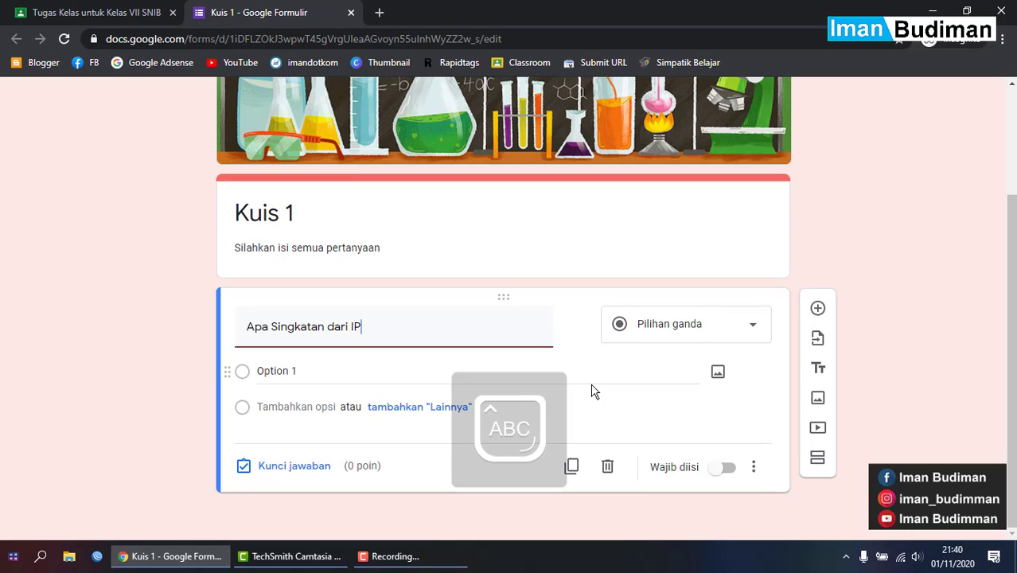
- Enter 'Ilmu Pengetahuan Sosial' as the first answer option
click(326, 367)
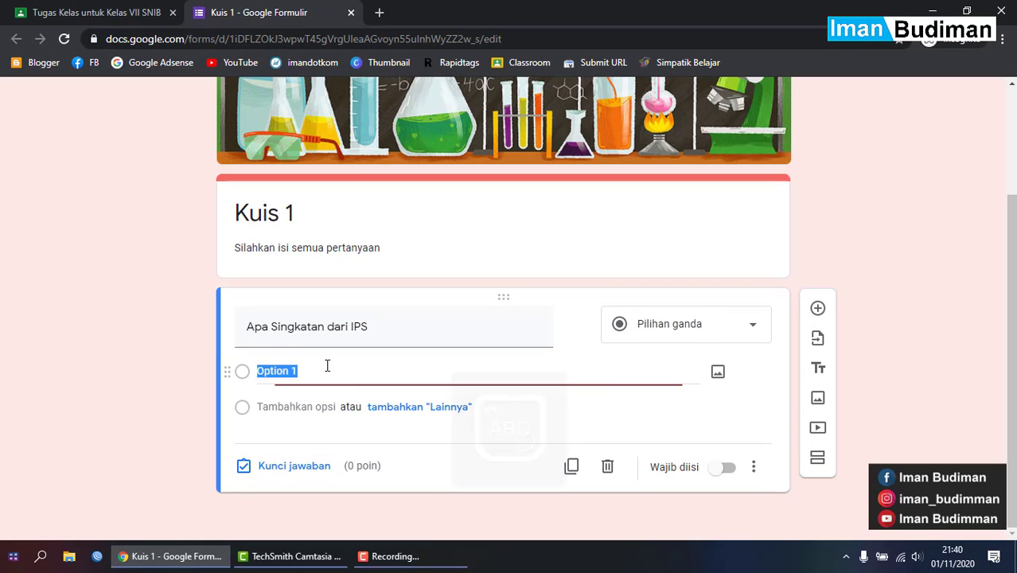
text(I)
key(Caps_Lock)
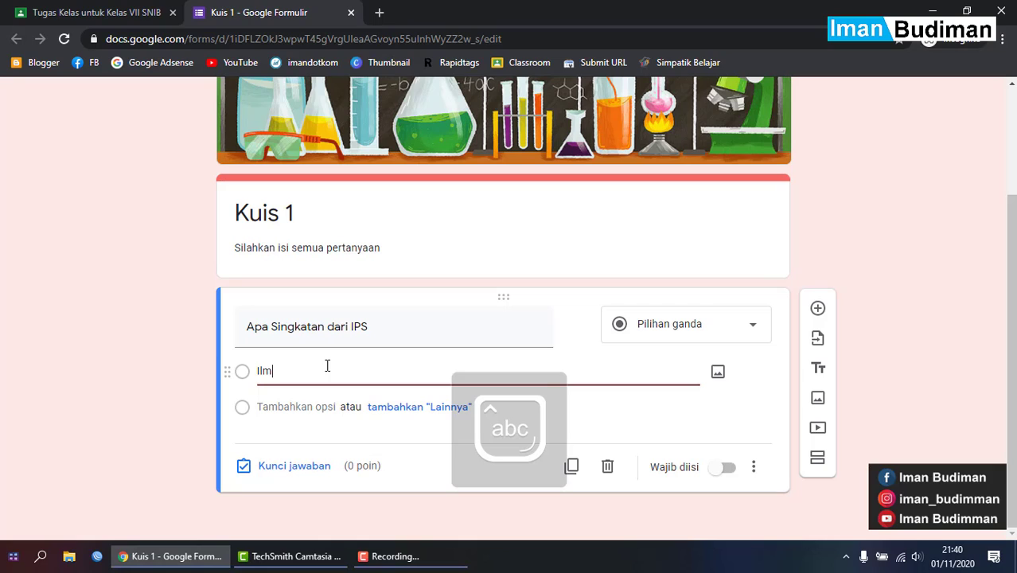
text(lmu Pengetahuan Sosial)
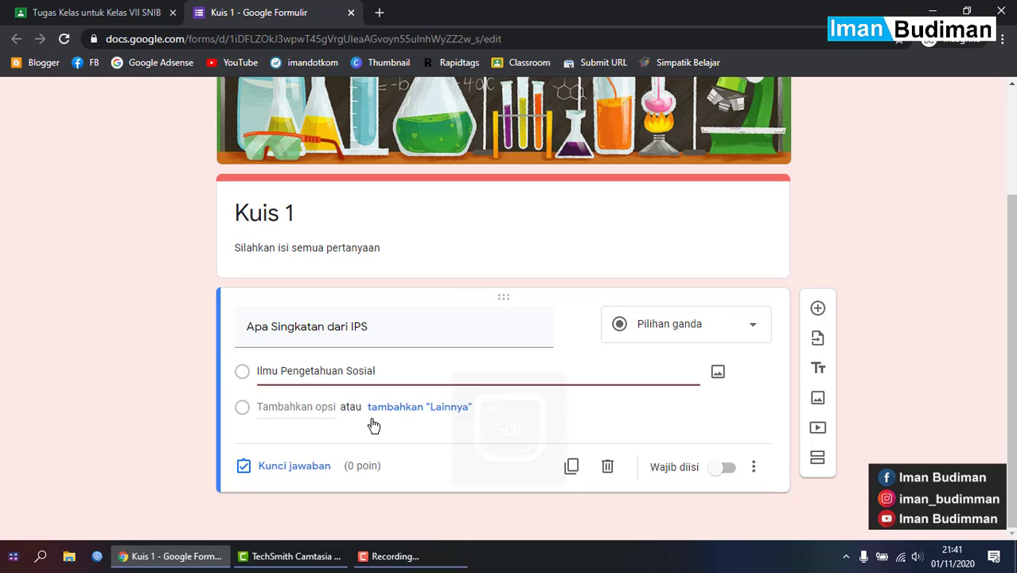
- Add a second option 'Ilmu Pengetahuan Sosiall' by pasting the first option's text, then add Opsi 3
click(284, 408)
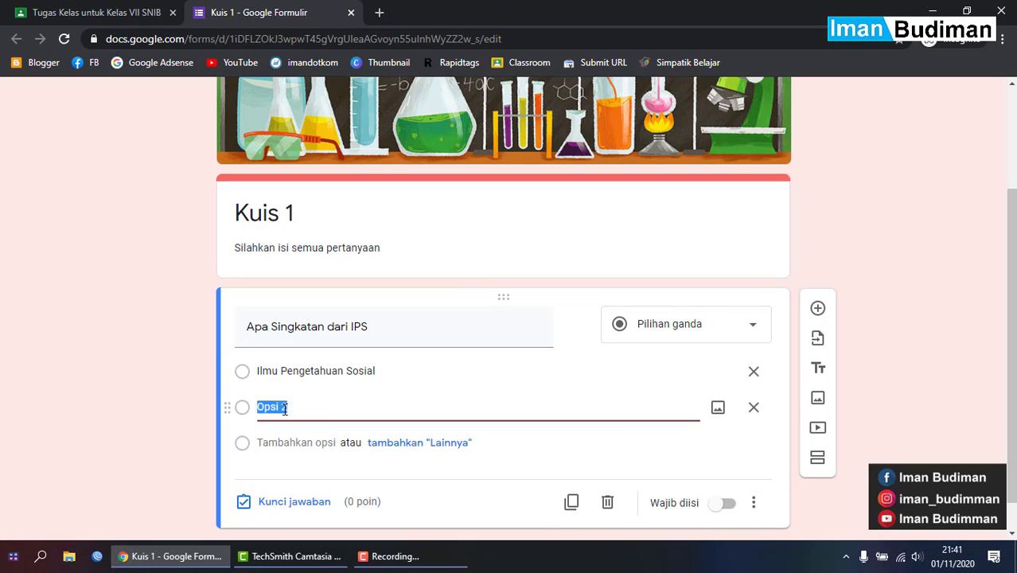
click(354, 373)
key(ctrl+c)
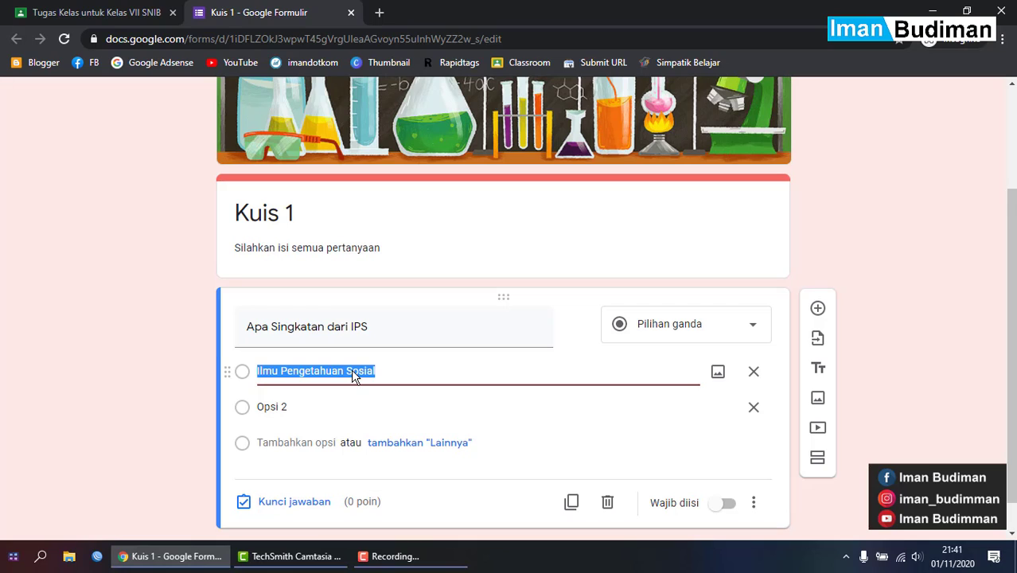
click(379, 402)
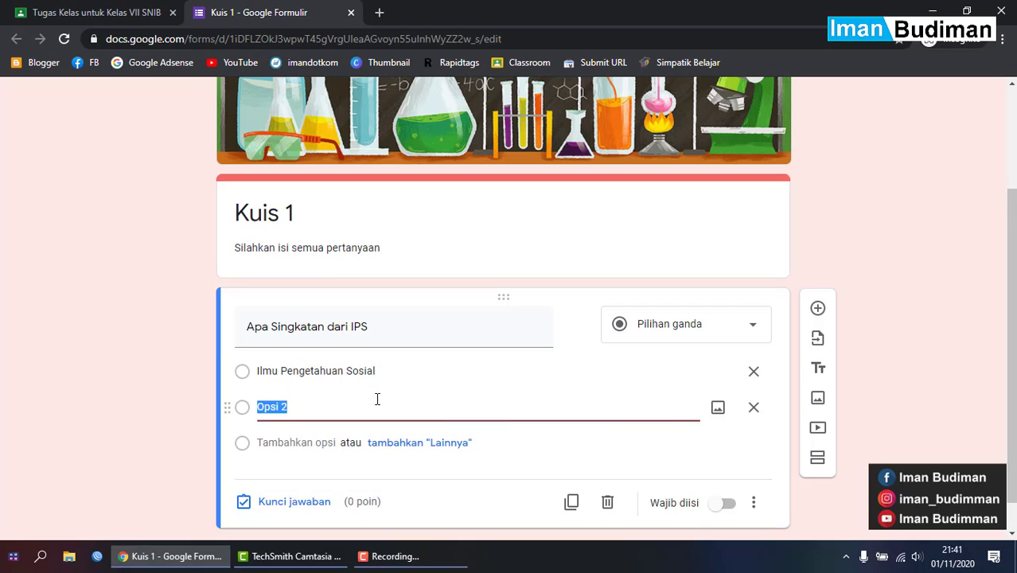
key(ctrl+v)
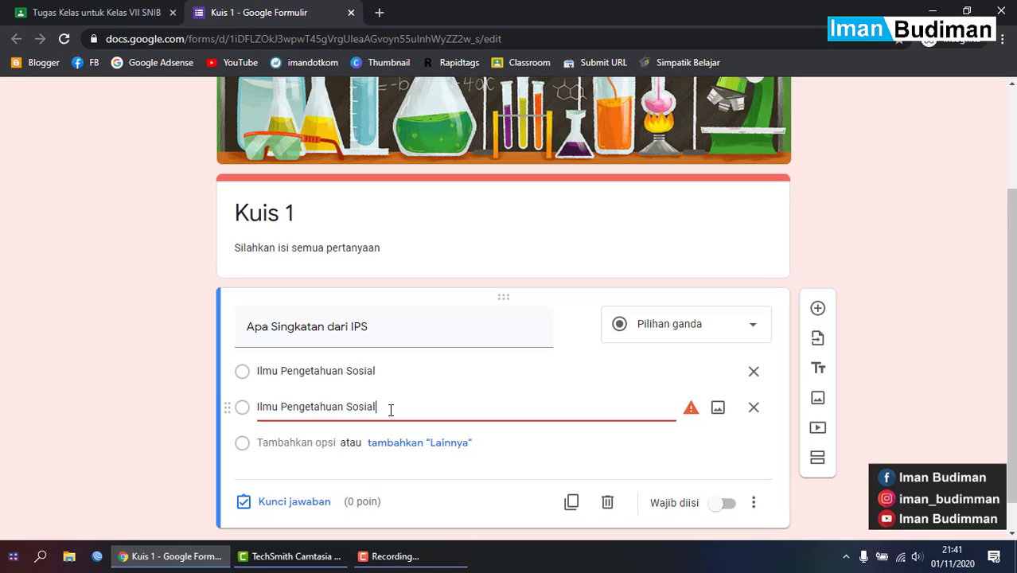
text(l)
click(320, 443)
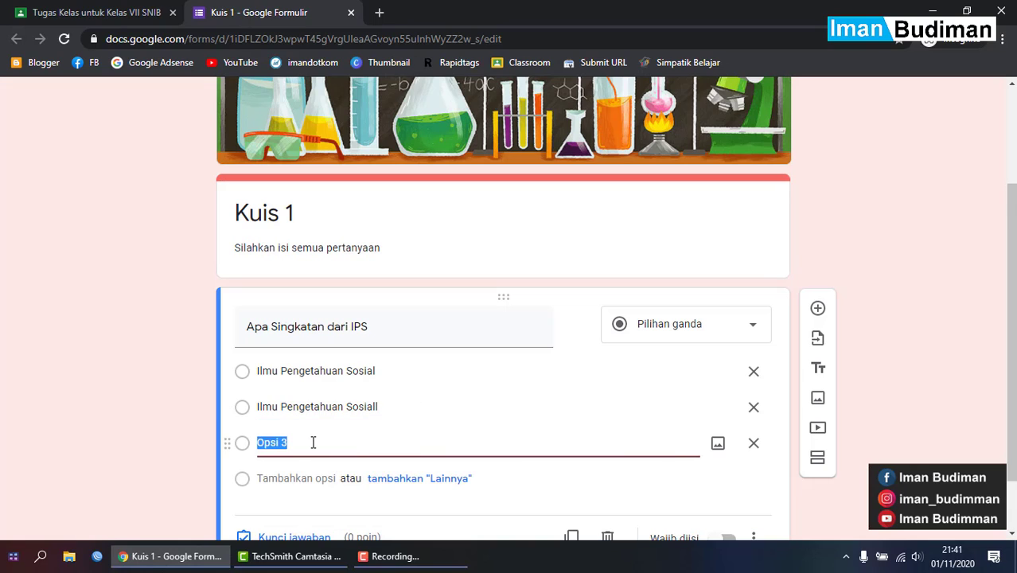
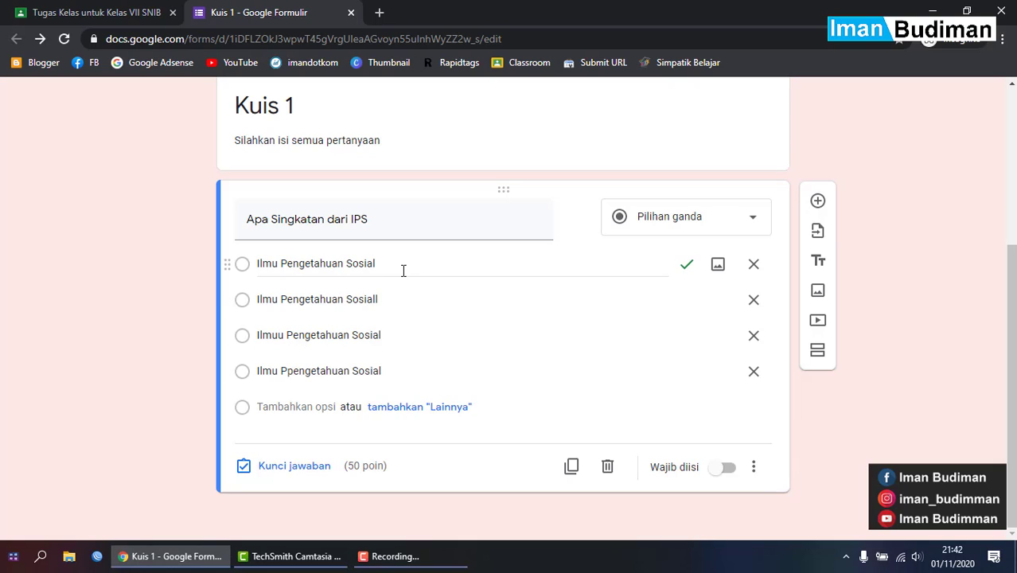
- Switch on Wajib diisi for the 'Apa Singkatan dari IPS' question
click(723, 470)
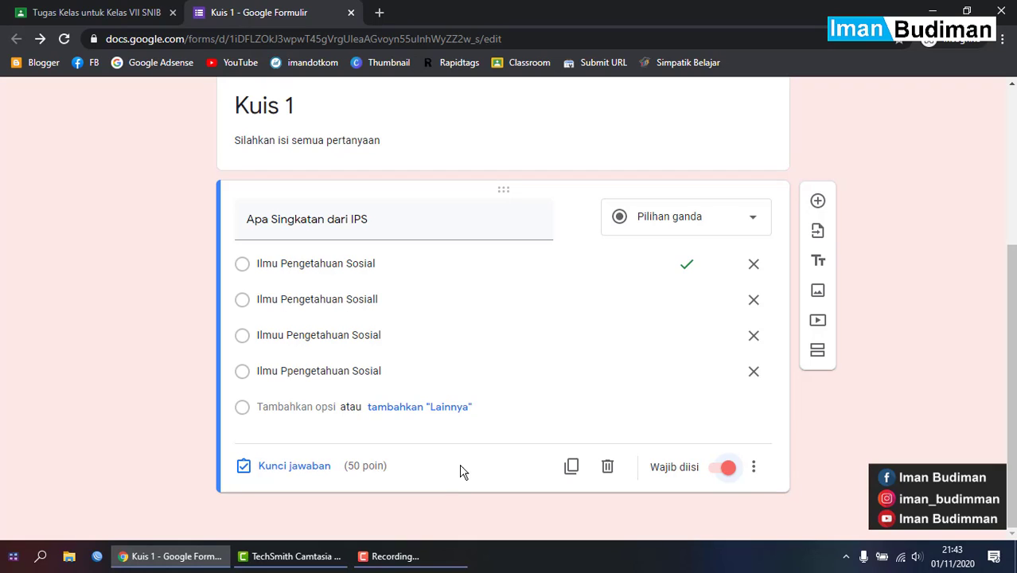
scroll(515, 328, up, 1)
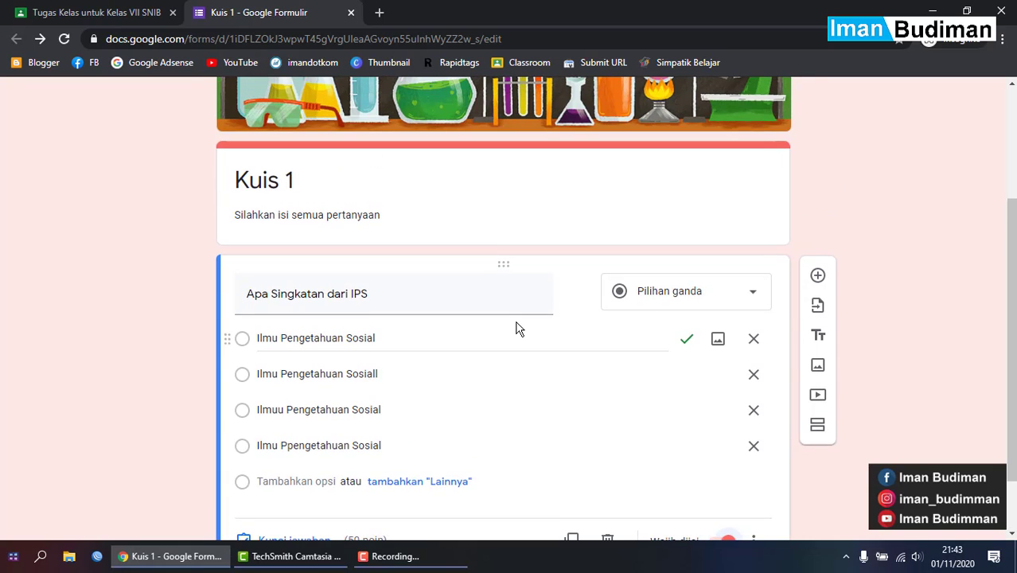
scroll(679, 338, down, 1)
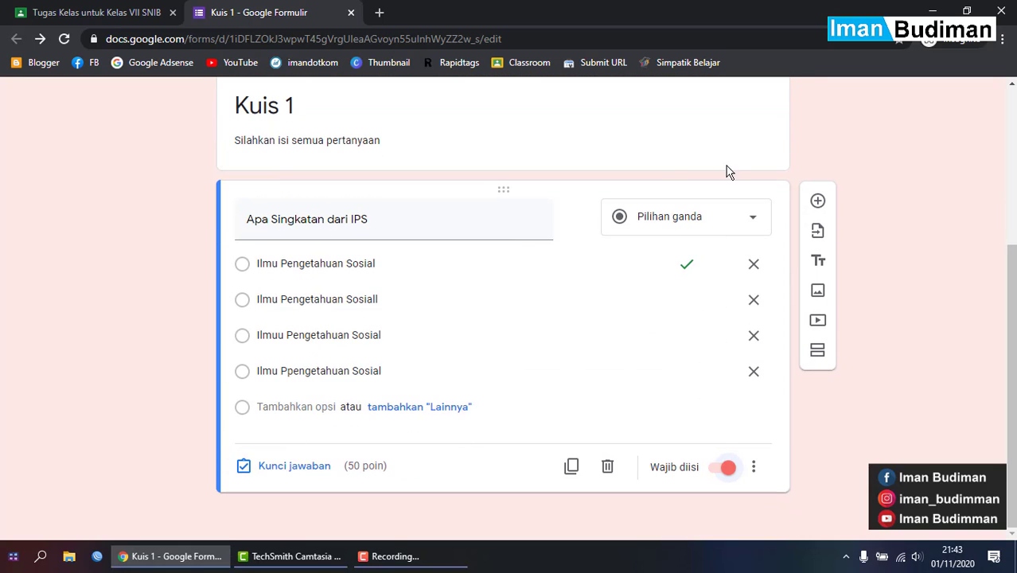
- Add a new question titled 'Apa Singkatan dari IPA', reusing the copied IPS wording
click(817, 202)
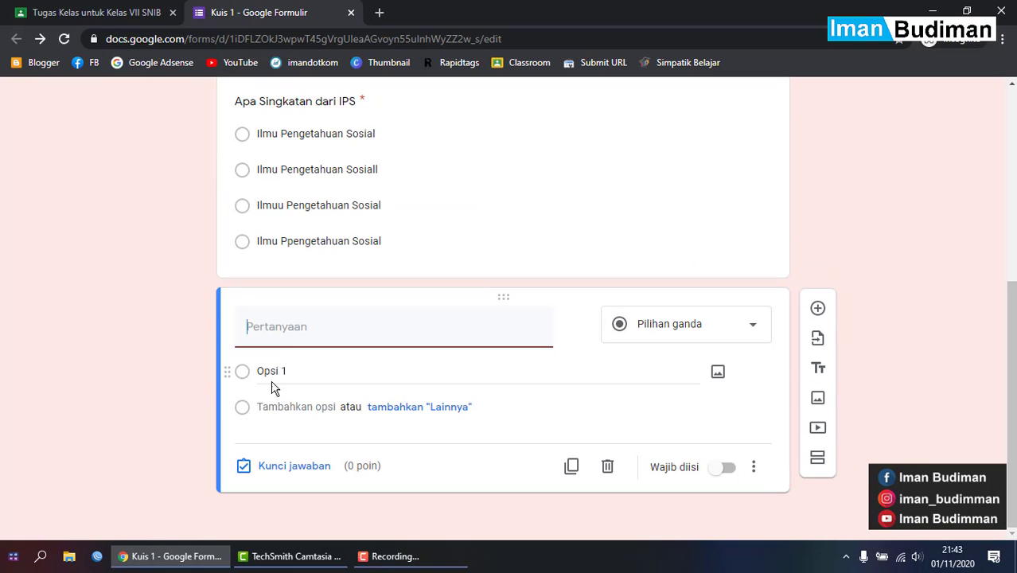
scroll(287, 346, up, 2)
scroll(294, 331, up, 1)
scroll(262, 333, down, 3)
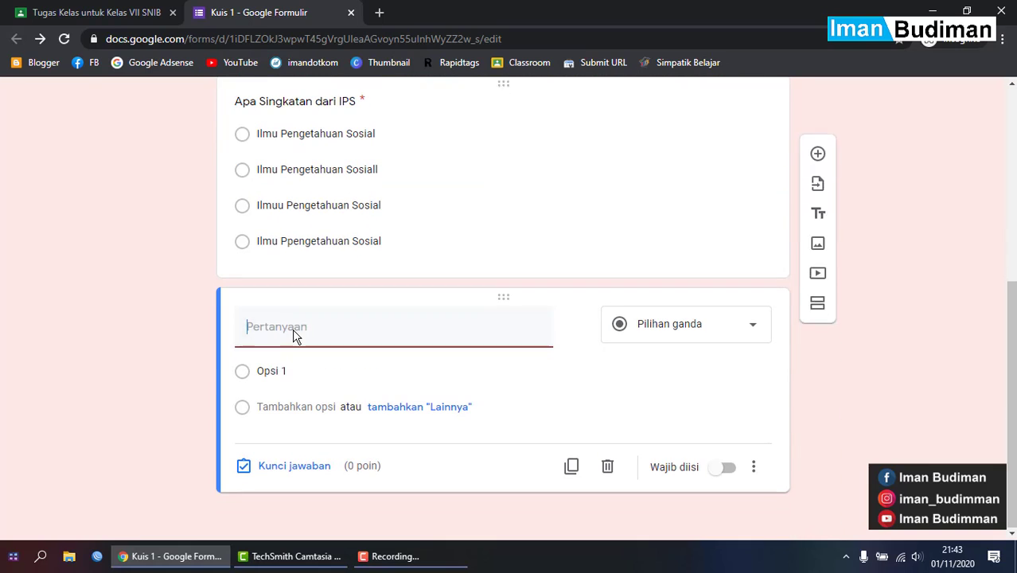
scroll(311, 330, up, 3)
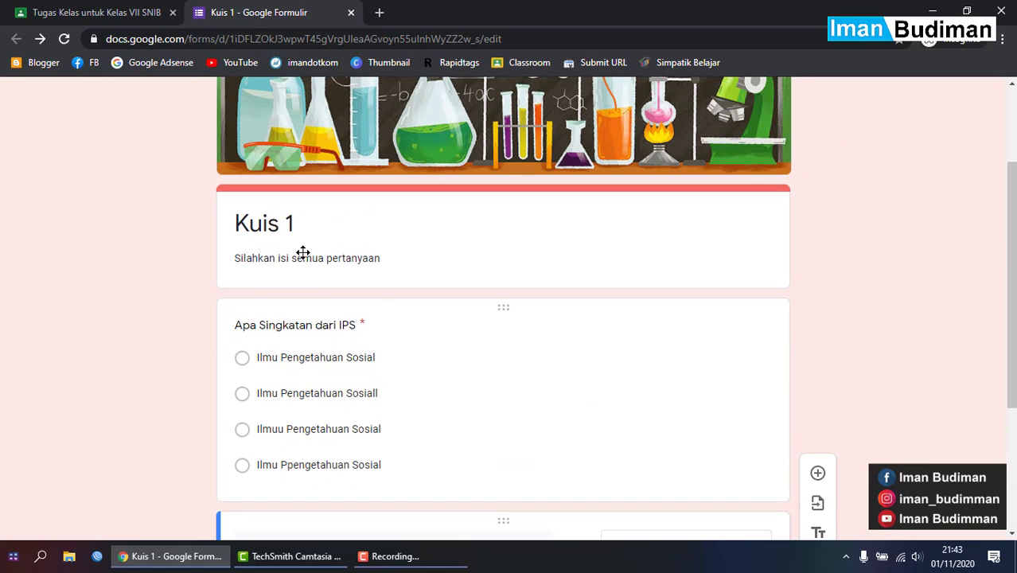
click(292, 330)
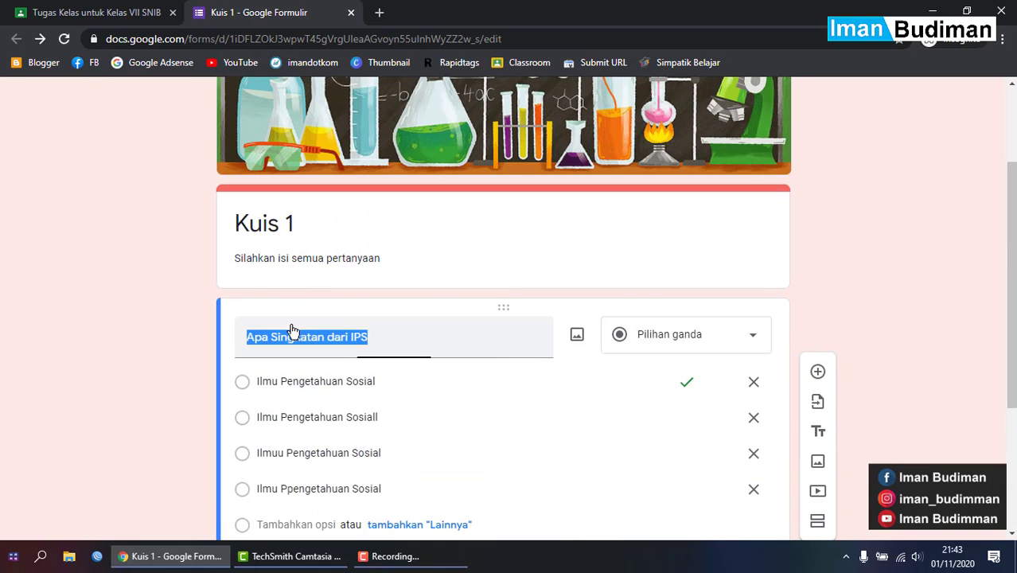
click(340, 329)
triple_click(372, 334)
key(ctrl+c)
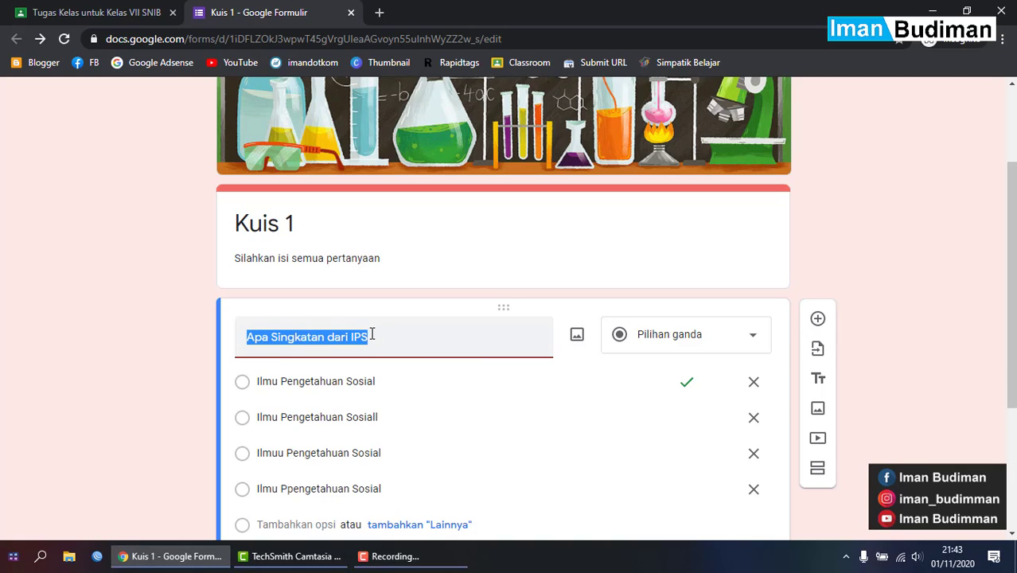
scroll(363, 334, down, 3)
click(309, 429)
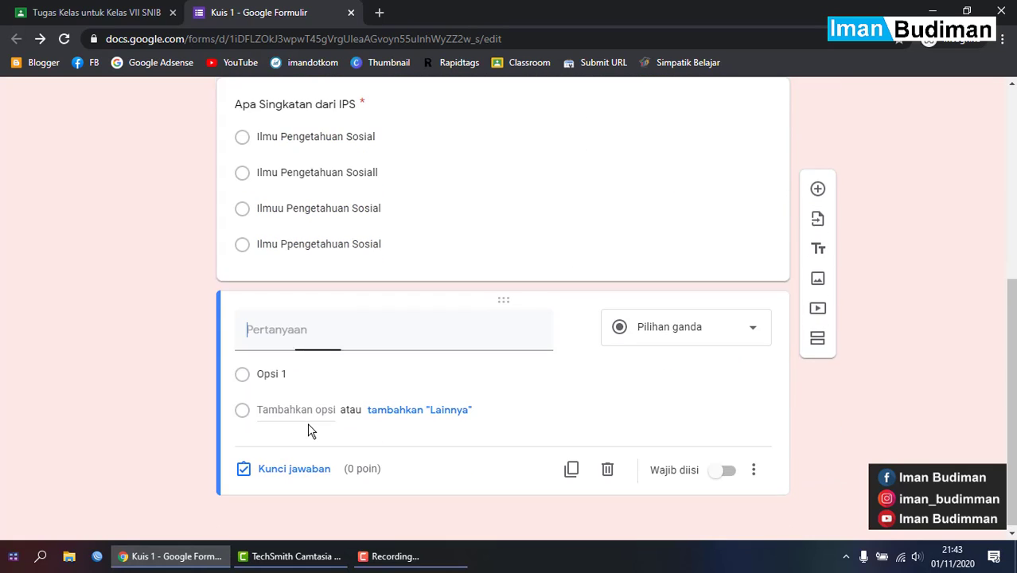
key(ctrl+v)
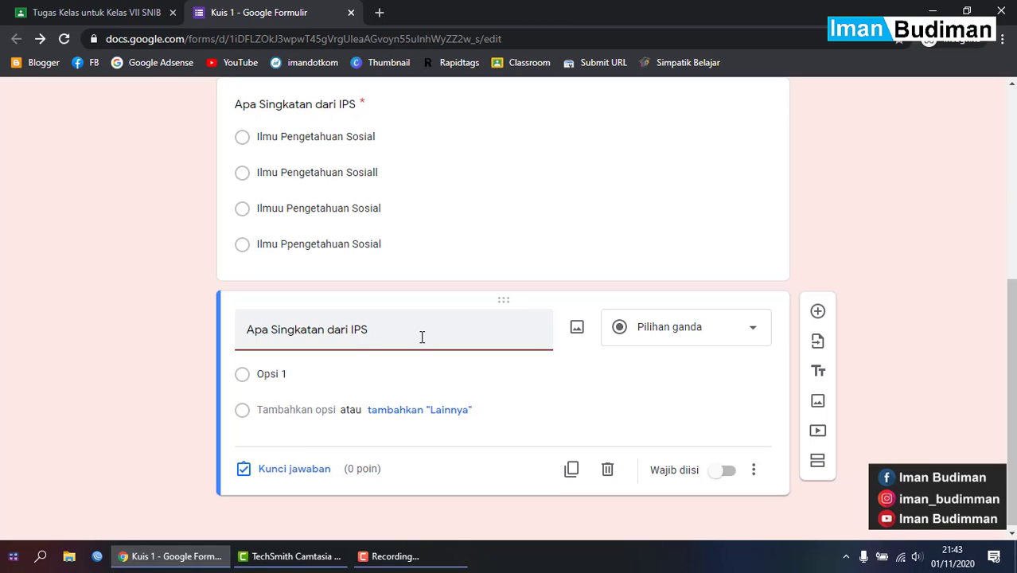
key(BackSpace)
text(A)
- Enter 'Ilmu Pengetahuan Alam' as the first answer option
click(315, 380)
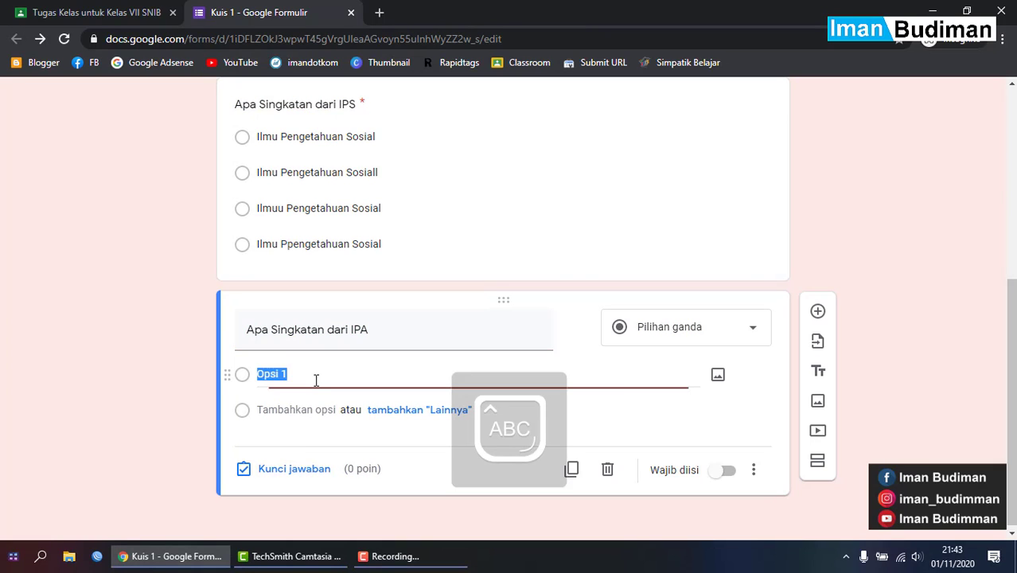
text(I)
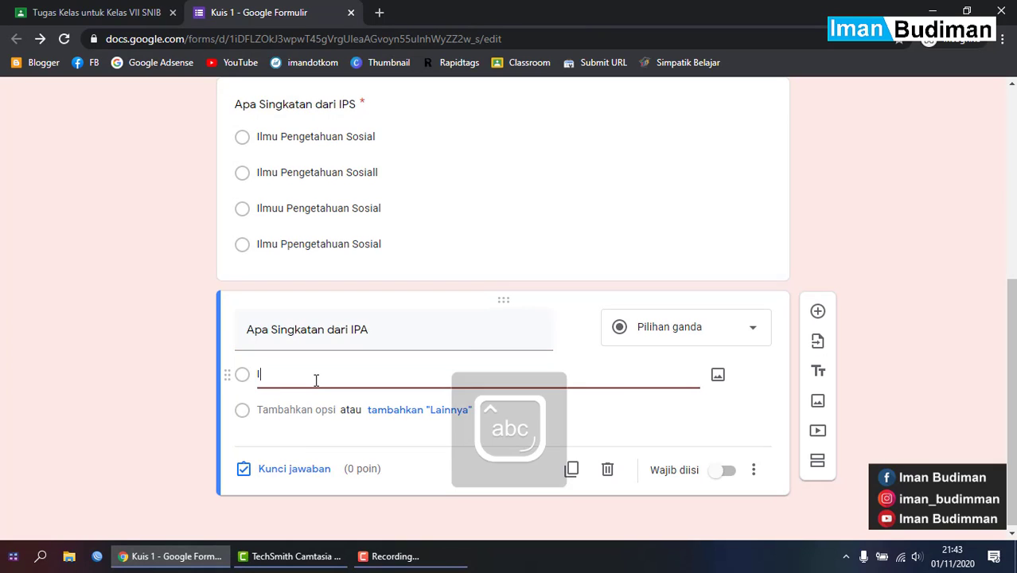
text(lmu P)
text(enge)
key(BackSpace)
text(getahuan Alam)
key(ctrl+a)
key(ctrl+c)
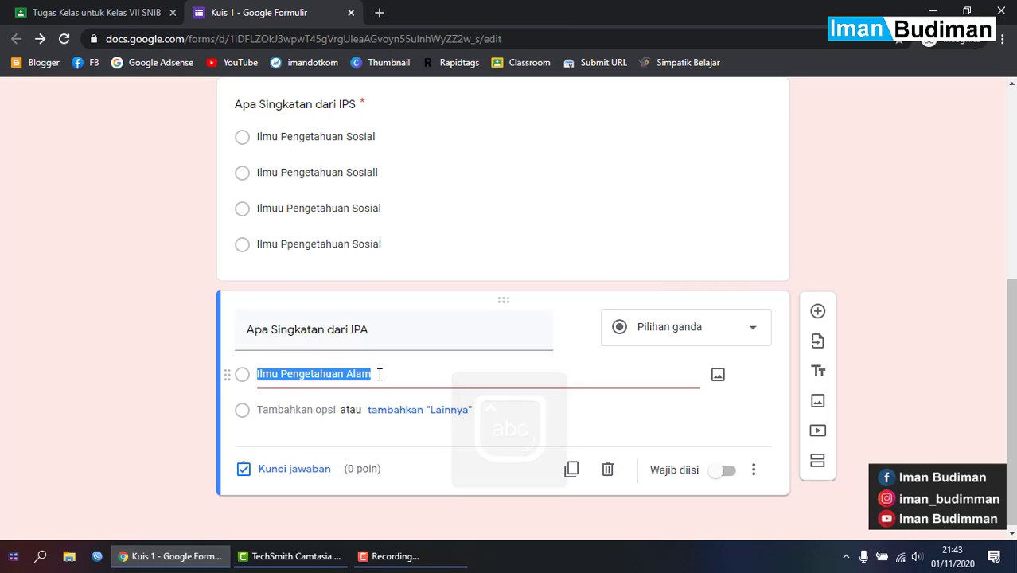
click(379, 374)
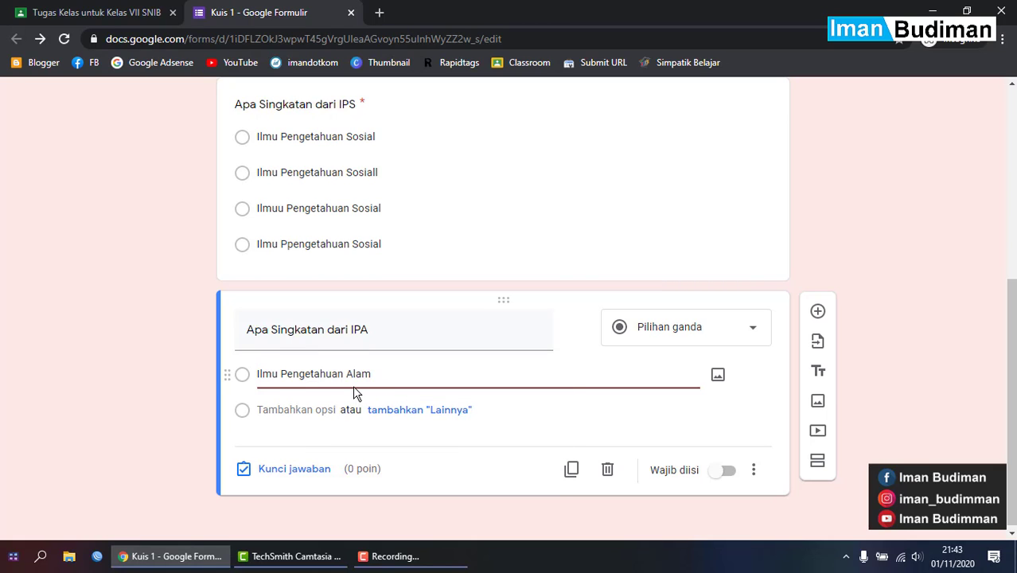
- Add three more options, each a slightly misspelled variant of 'Ilmu Pengetahuan Alam'
click(292, 409)
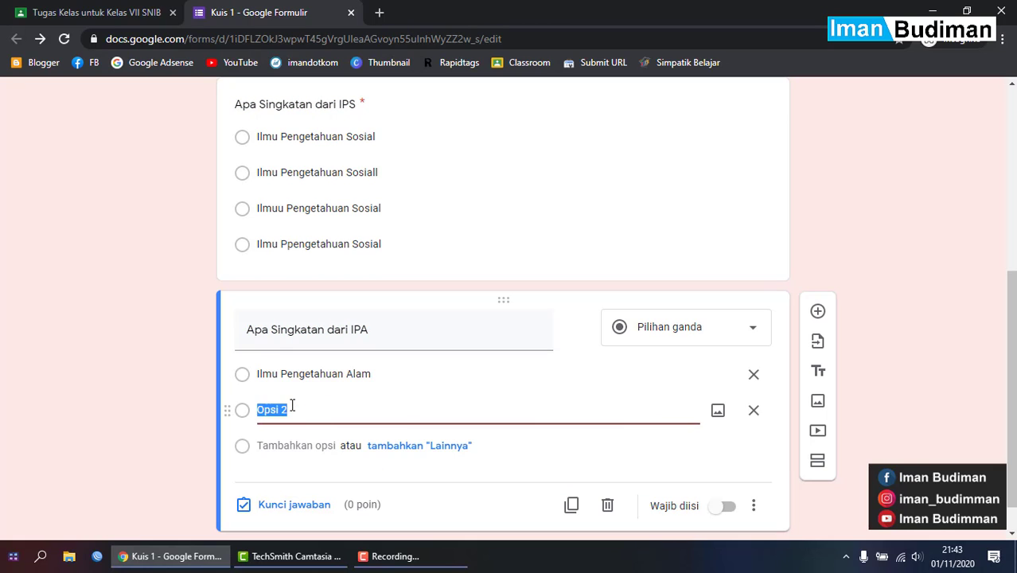
key(ctrl+v)
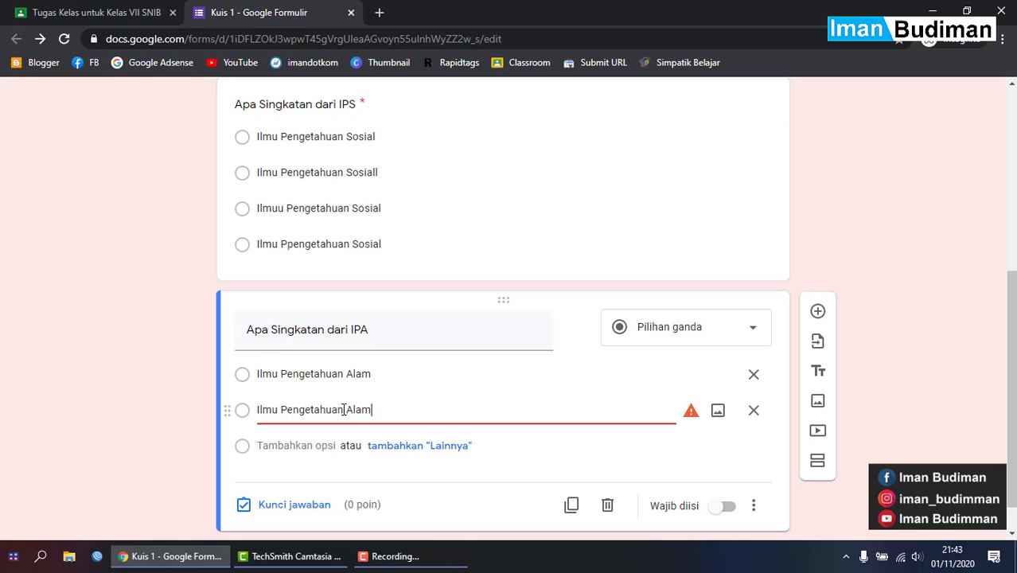
text(m)
key(Return)
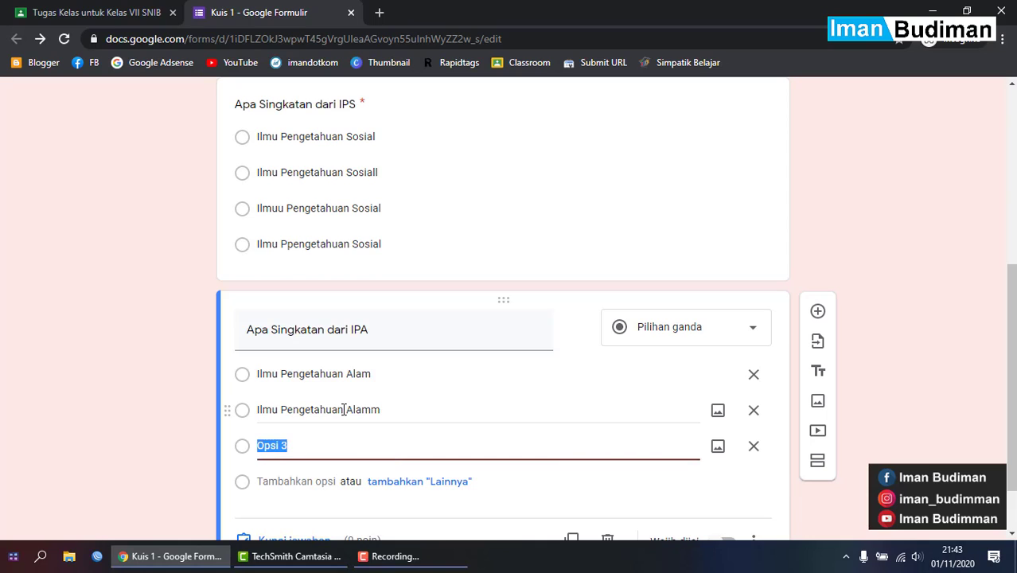
key(ctrl+v)
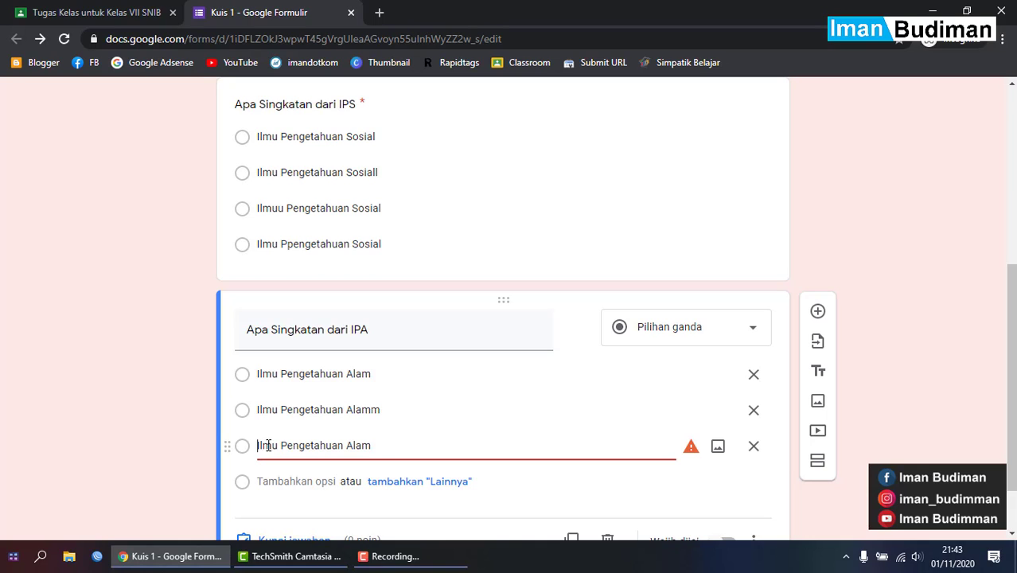
text(i)
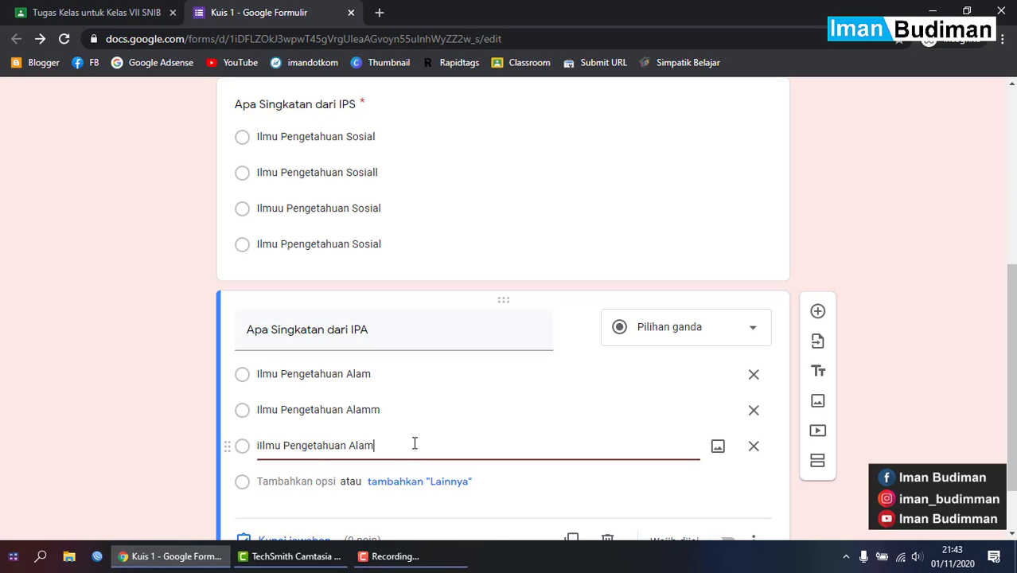
key(Return)
key(ctrl+v)
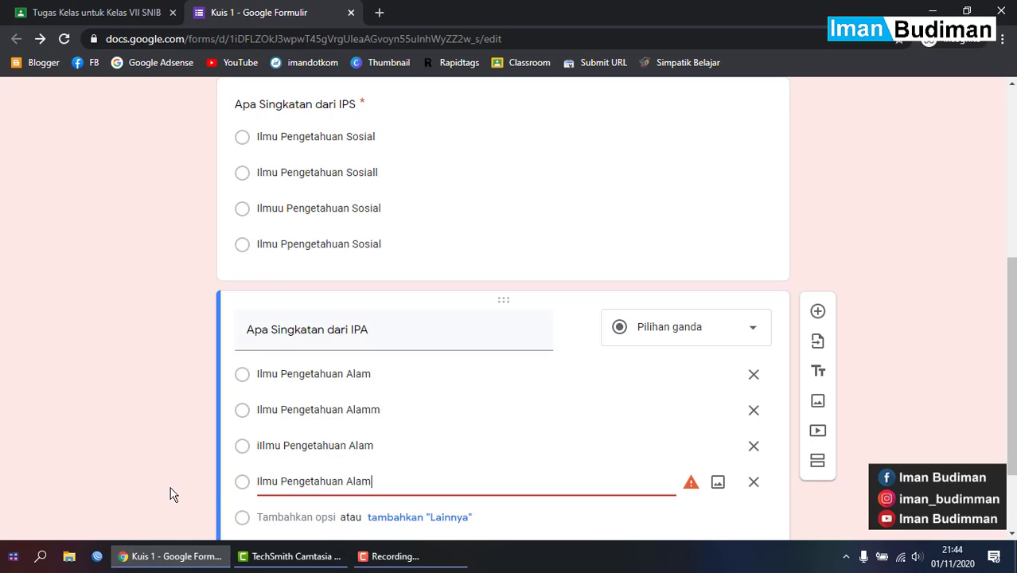
click(288, 480)
text(p)
click(372, 446)
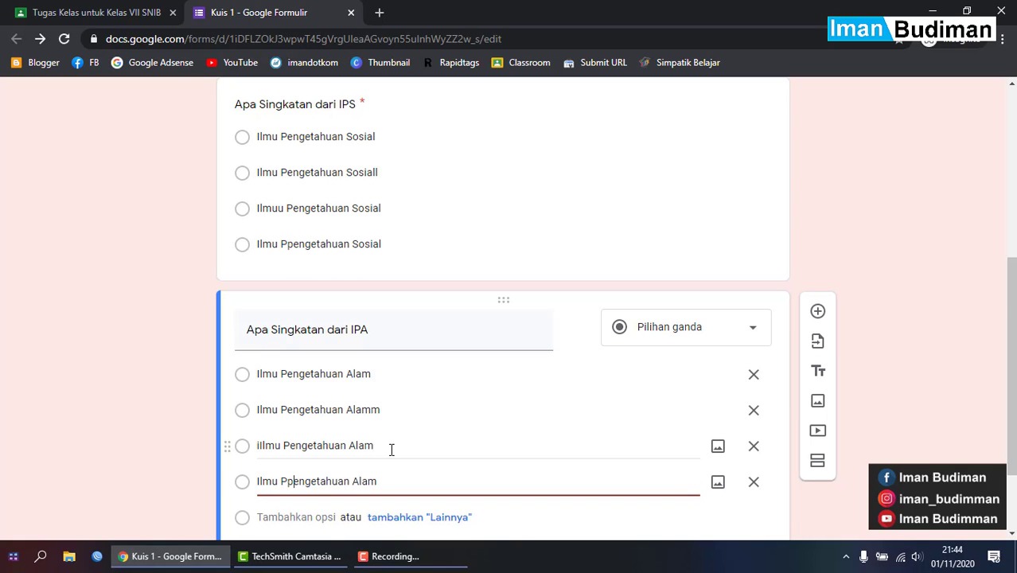
scroll(430, 451, down, 1)
scroll(451, 450, down, 1)
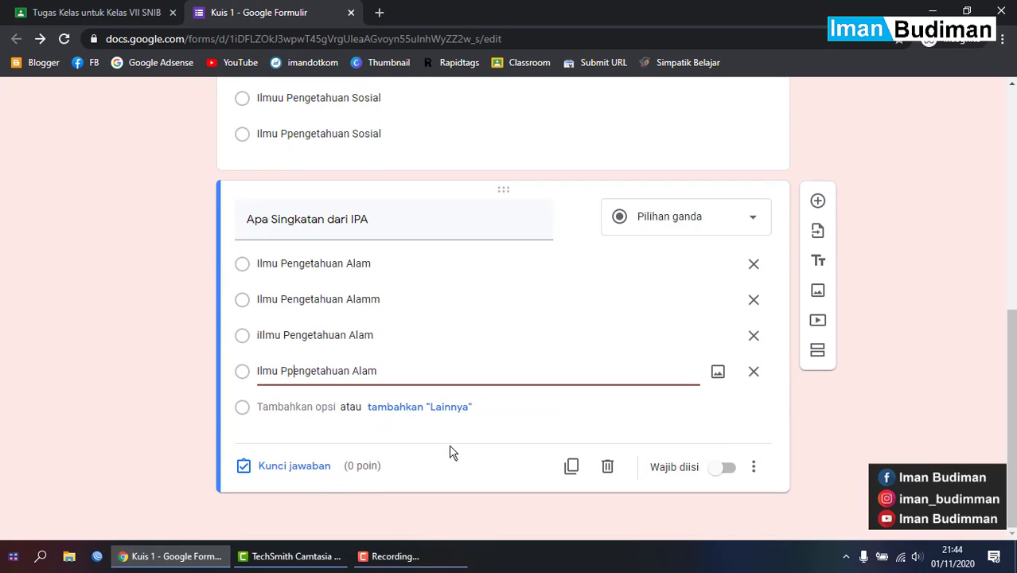
- Mark 'Ilmu Pengetahuan Alam' correct in the answer key, worth 50 points
click(312, 481)
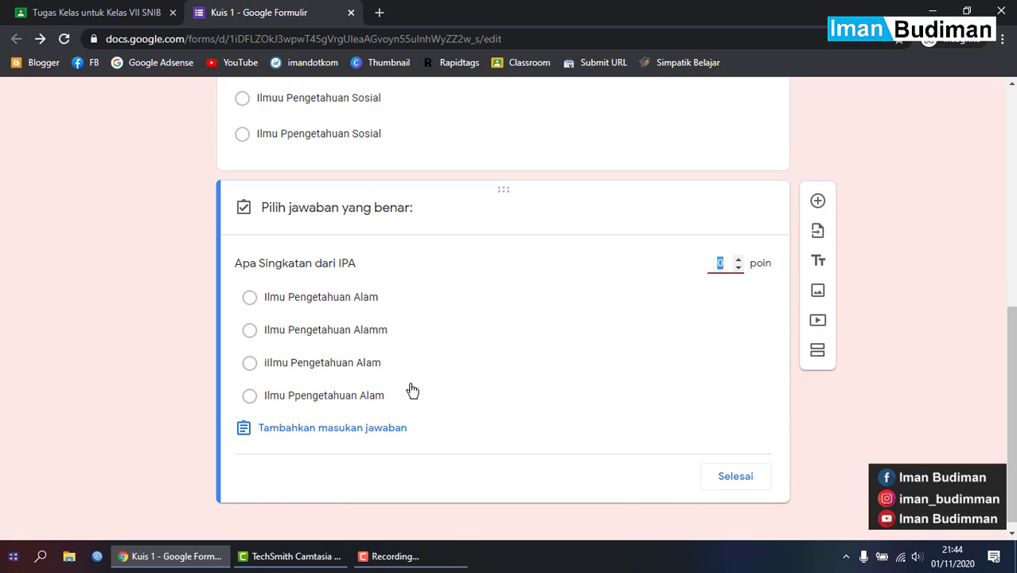
click(375, 300)
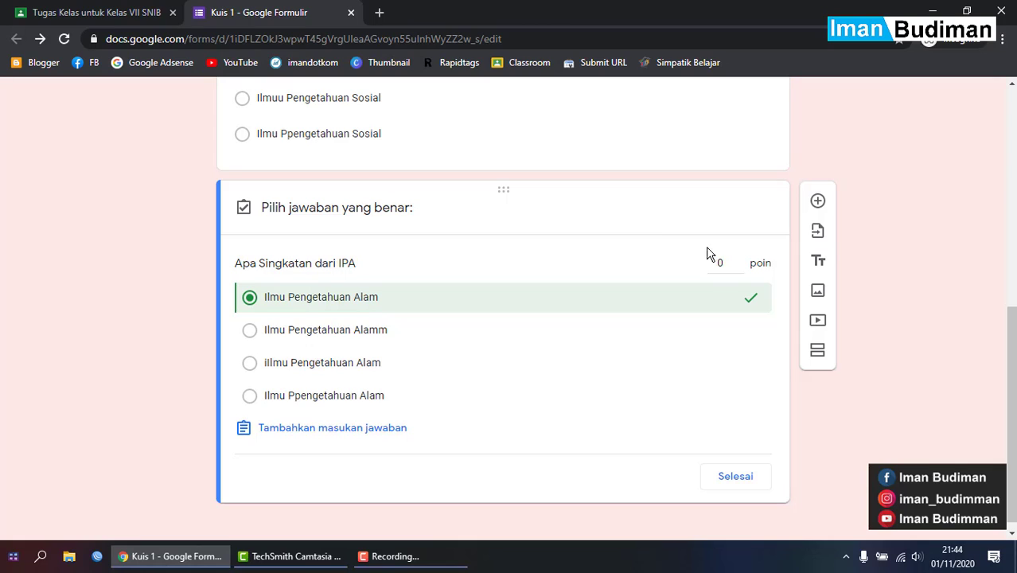
click(738, 259)
click(738, 259)
drag(718, 268, 732, 266)
text(50)
click(740, 475)
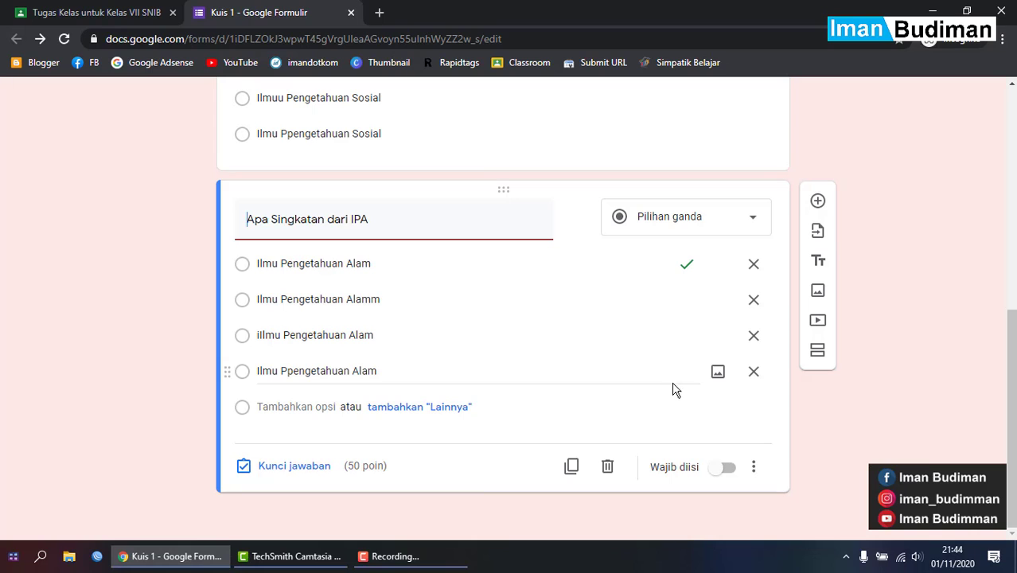
- Make the IPA question required
scroll(635, 397, up, 2)
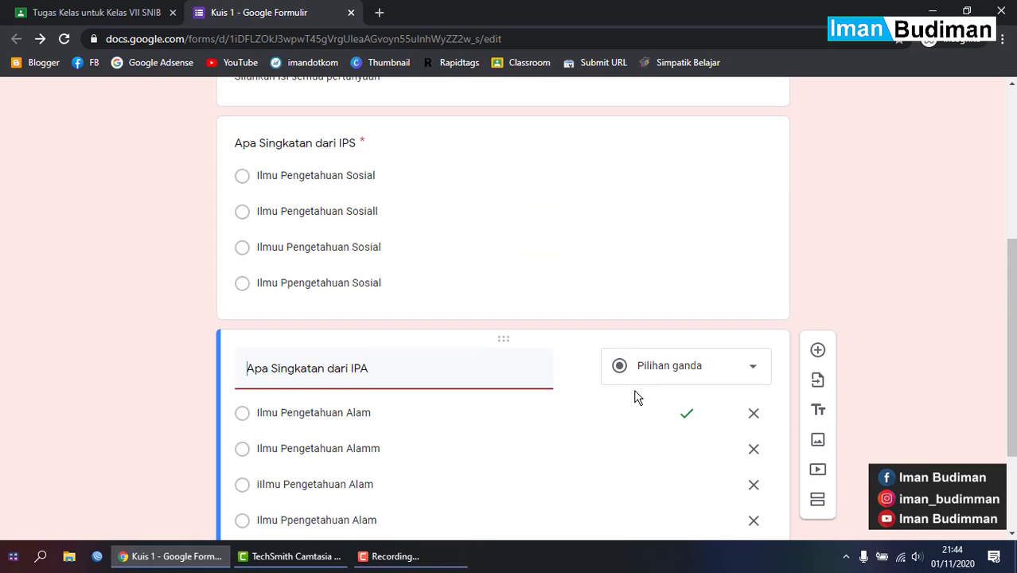
scroll(634, 397, down, 2)
click(720, 469)
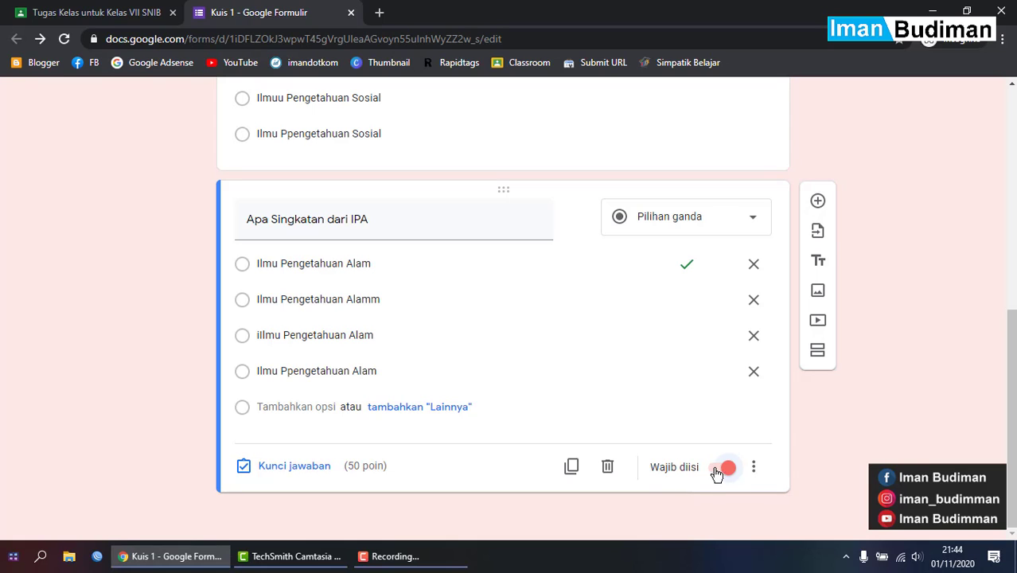
scroll(704, 495, up, 5)
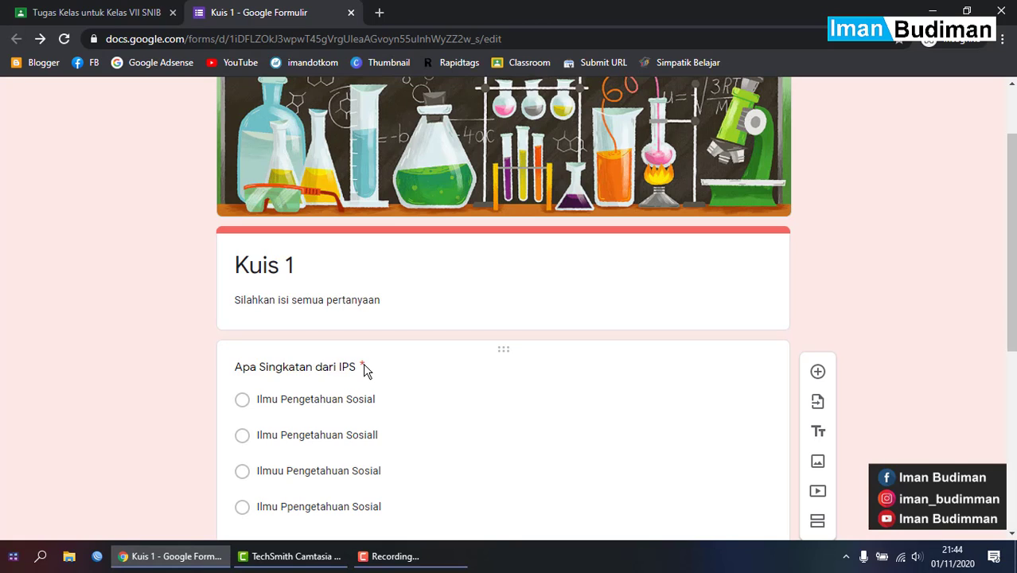
scroll(363, 363, down, 2)
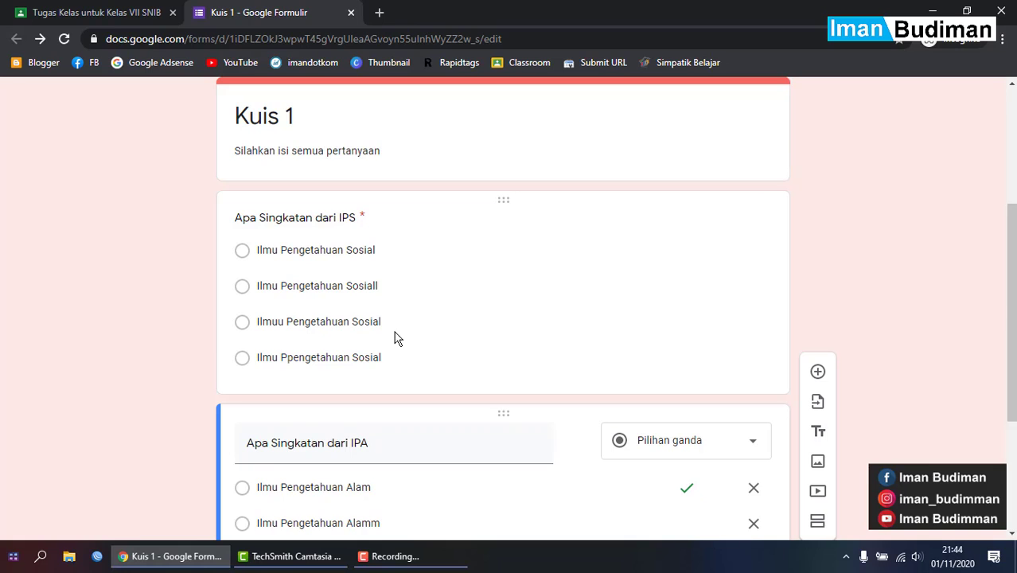
scroll(608, 335, down, 3)
scroll(918, 385, up, 5)
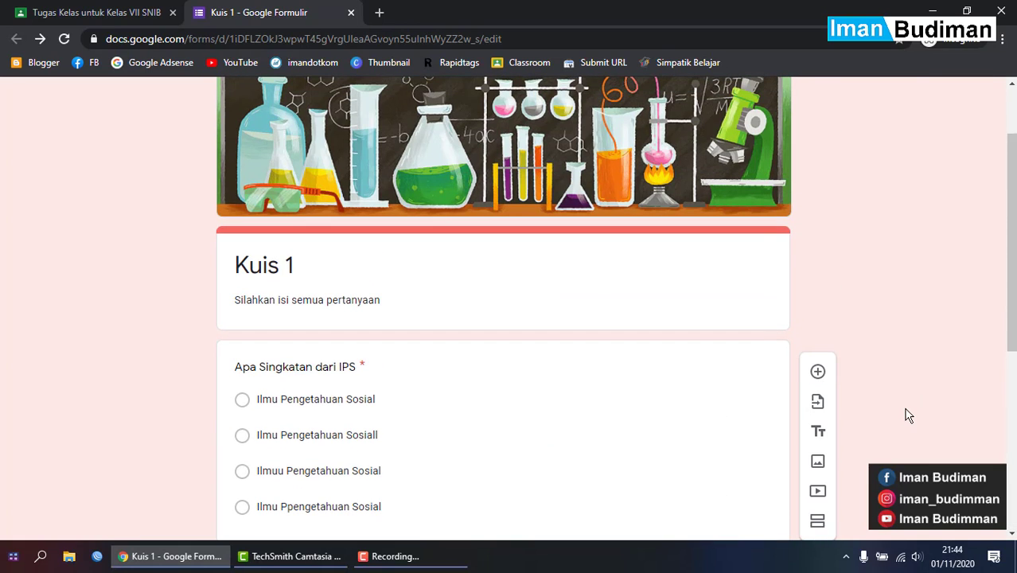
scroll(744, 318, down, 3)
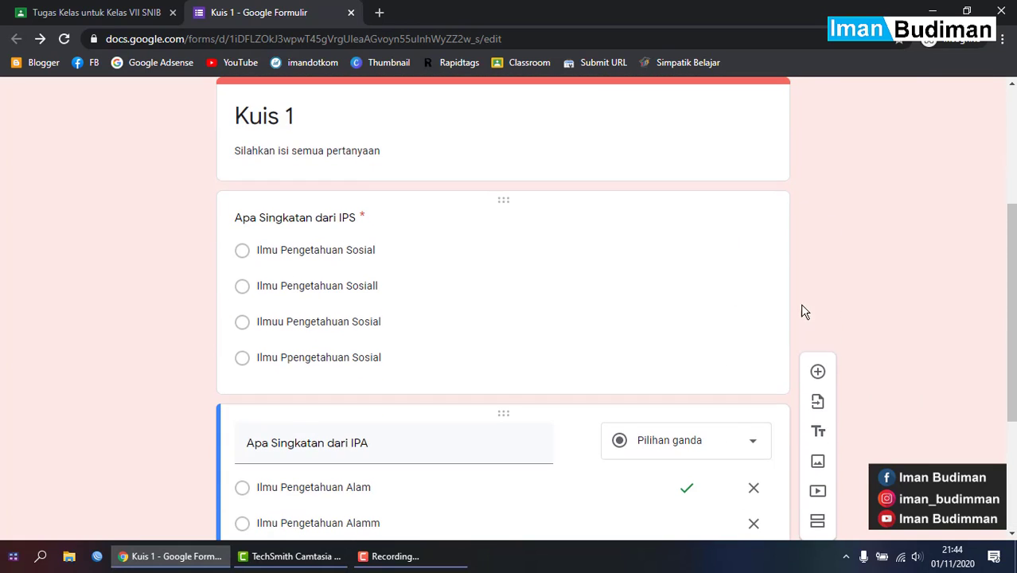
scroll(815, 316, up, 3)
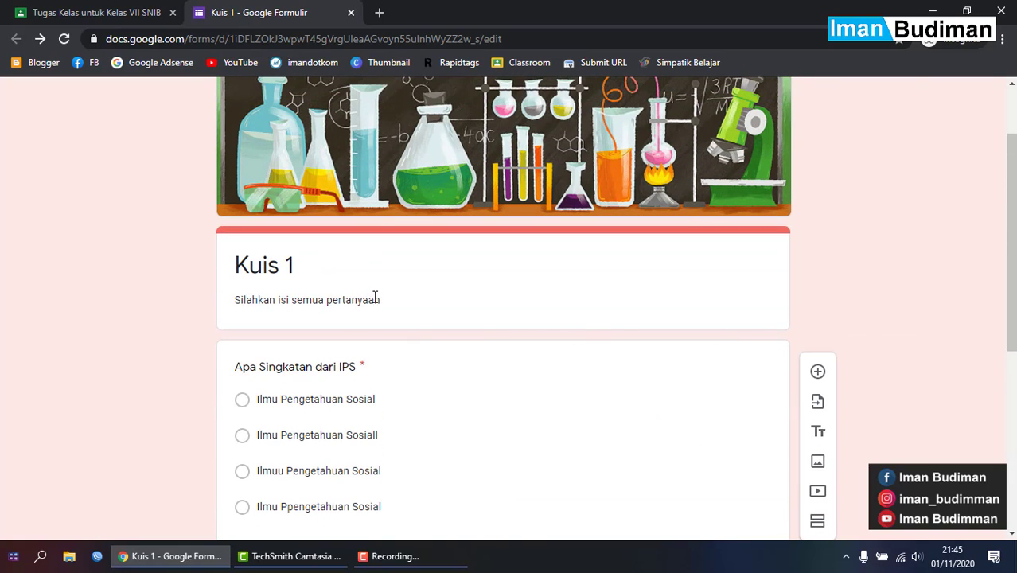
scroll(377, 299, up, 2)
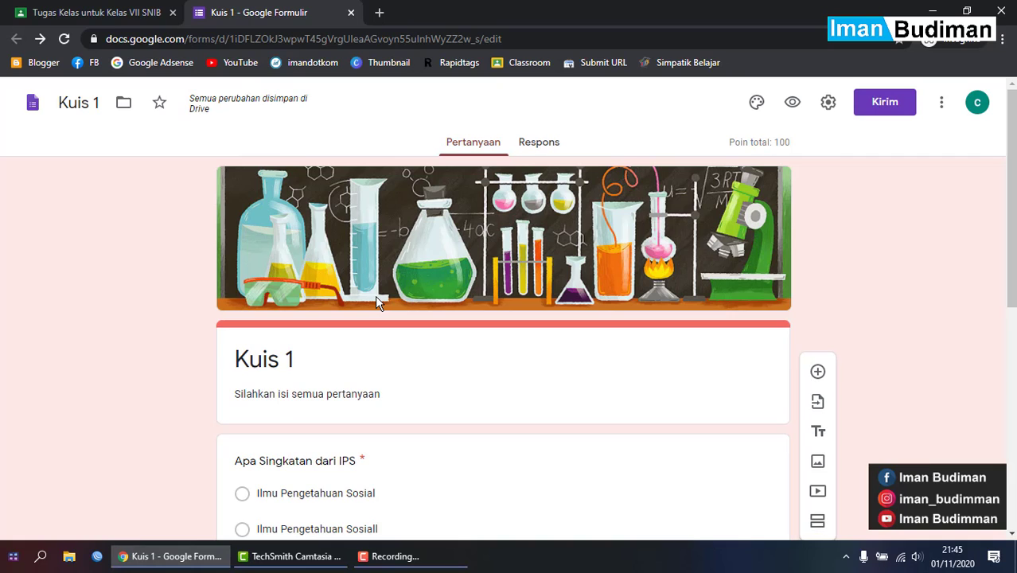
scroll(377, 299, down, 1)
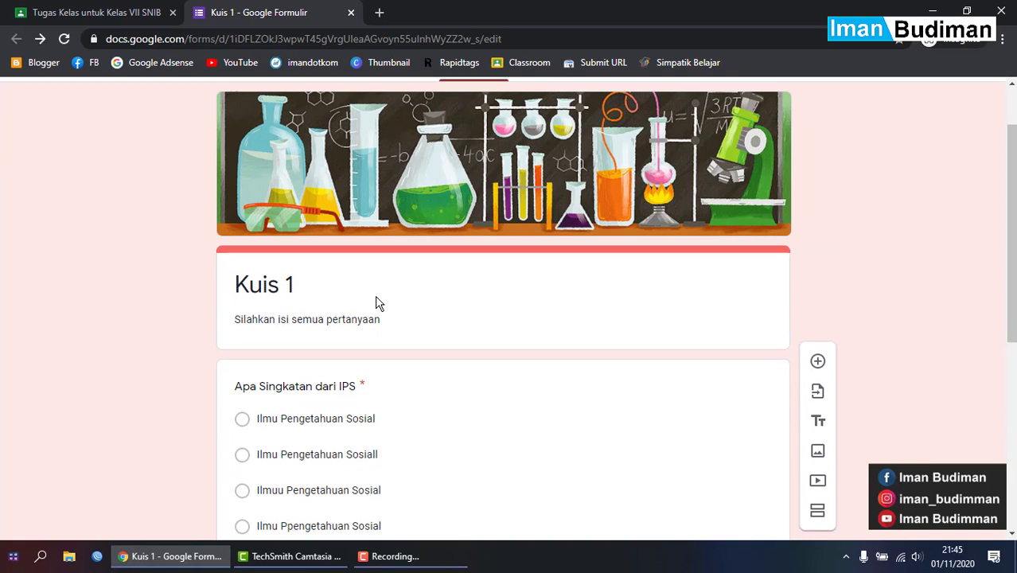
scroll(376, 300, up, 1)
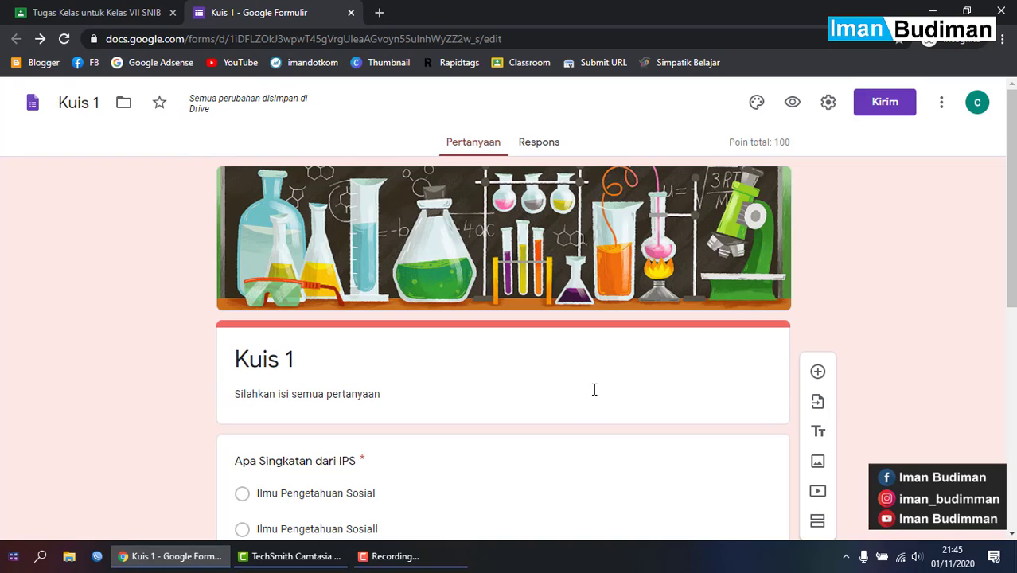
click(118, 9)
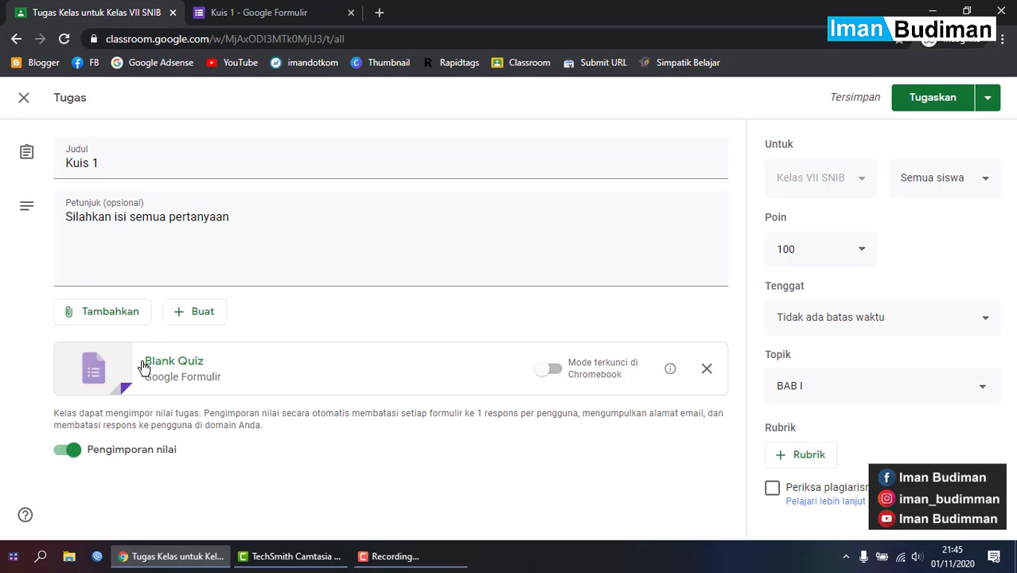
click(232, 10)
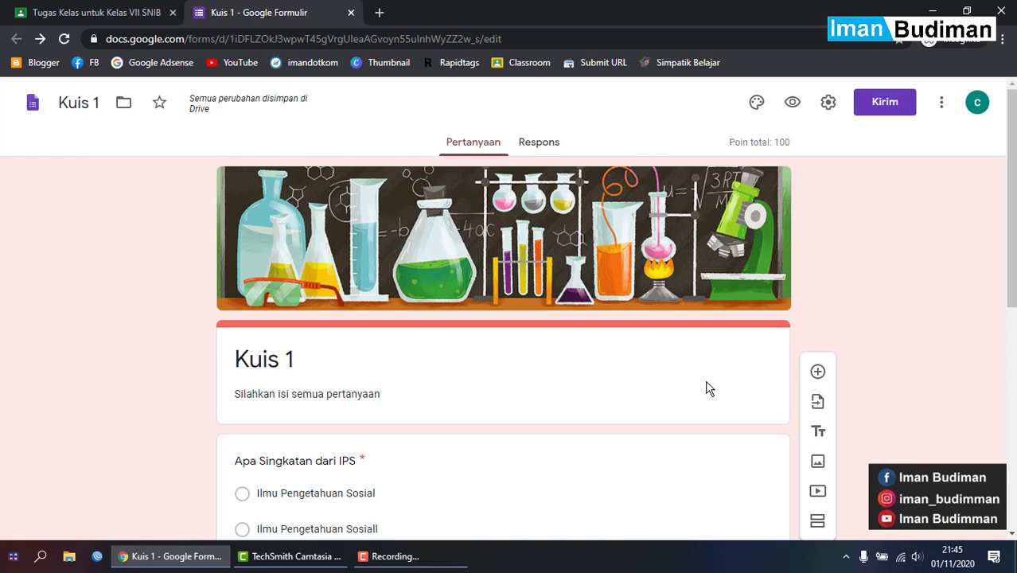
scroll(708, 382, down, 1)
scroll(711, 388, up, 1)
- Open YouTube in a new tab and search for the presenter's channel
click(378, 12)
click(223, 68)
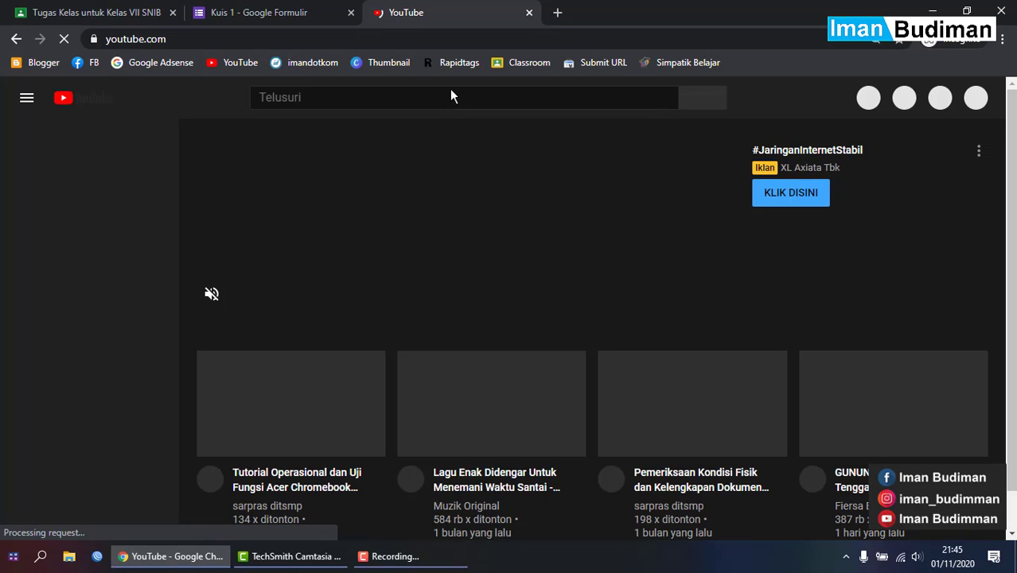
click(459, 99)
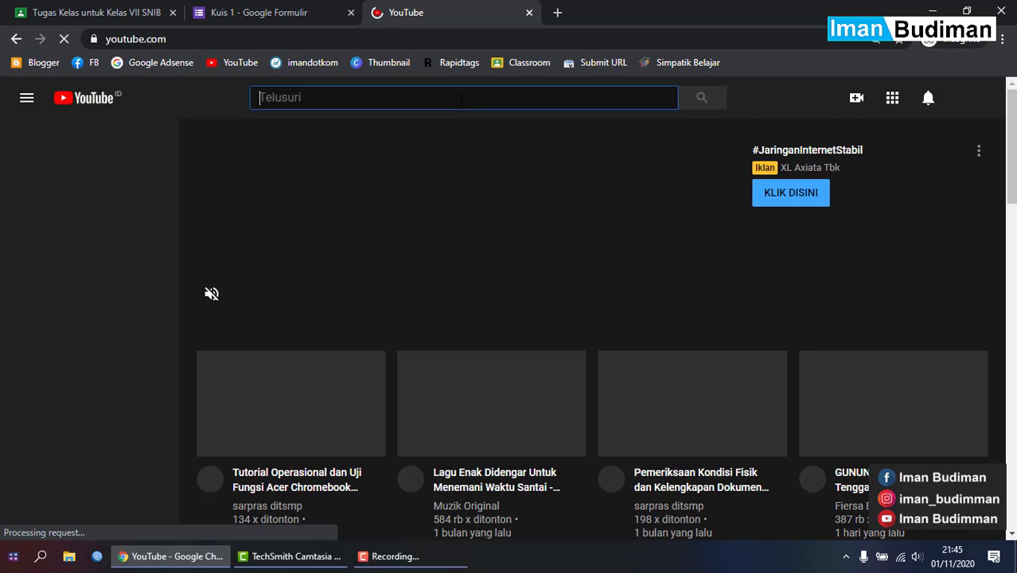
text(iman )
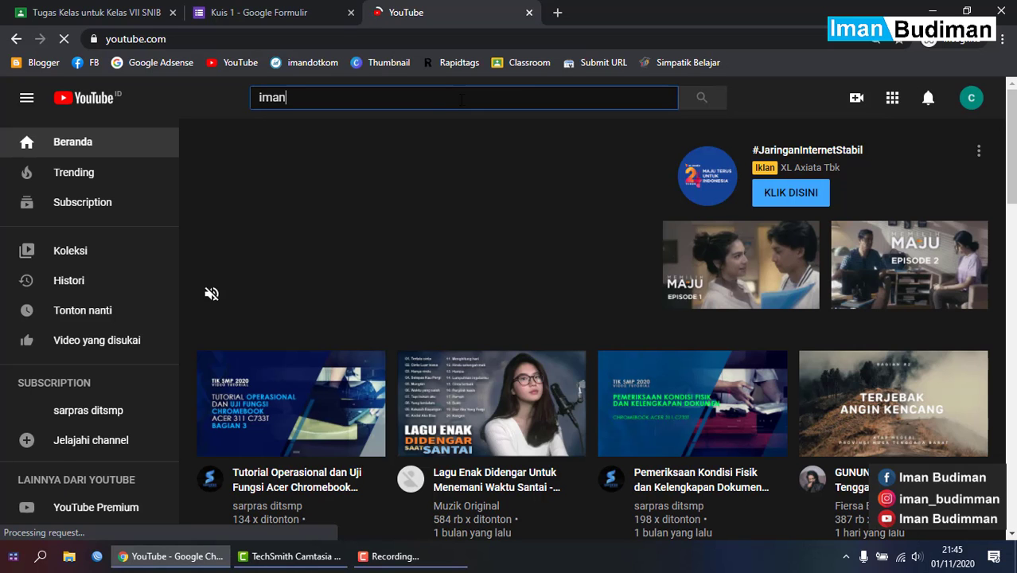
text(budiman)
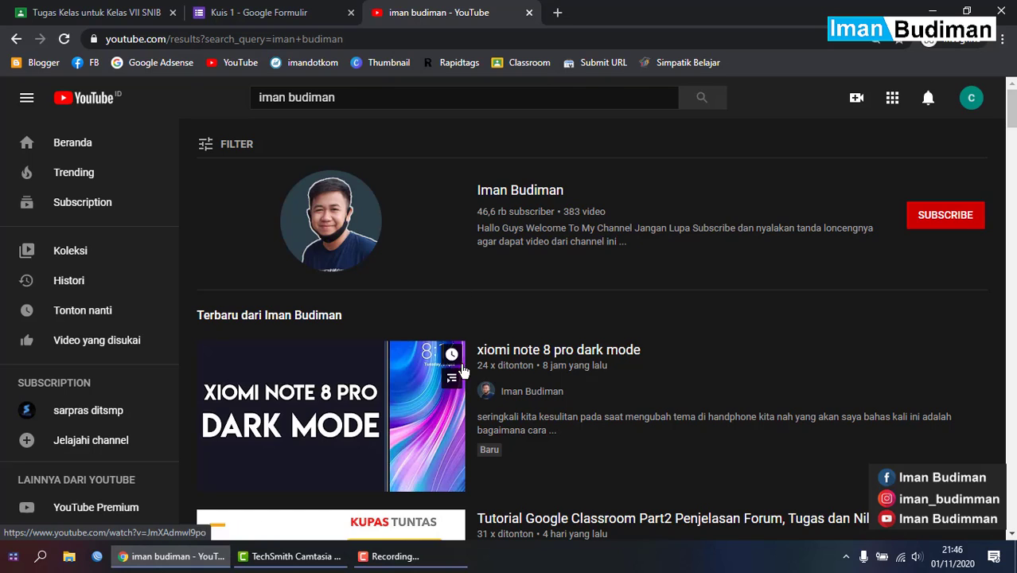
scroll(463, 366, down, 6)
scroll(460, 359, up, 7)
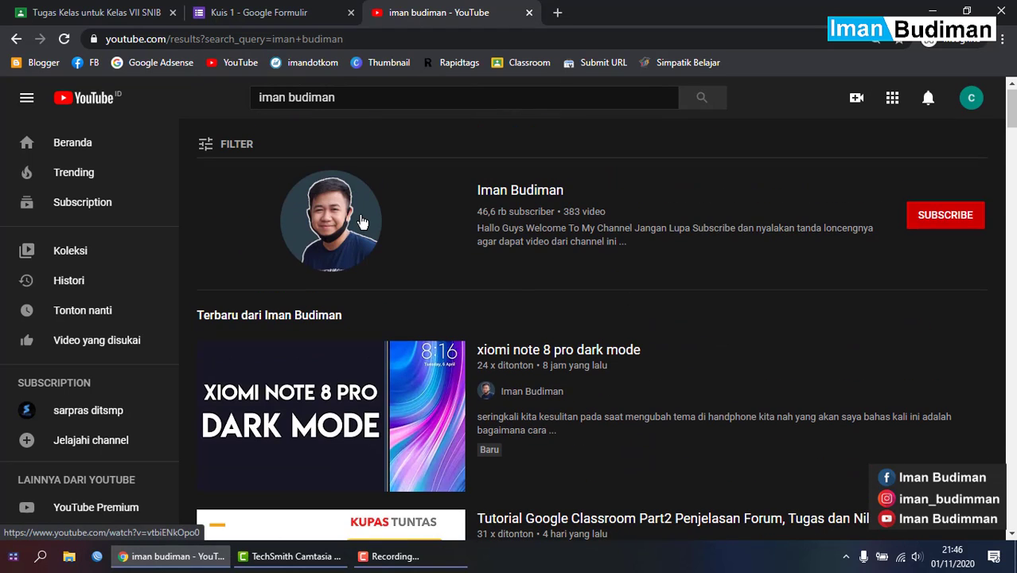
- Open the channel and list its uploaded videos
click(370, 220)
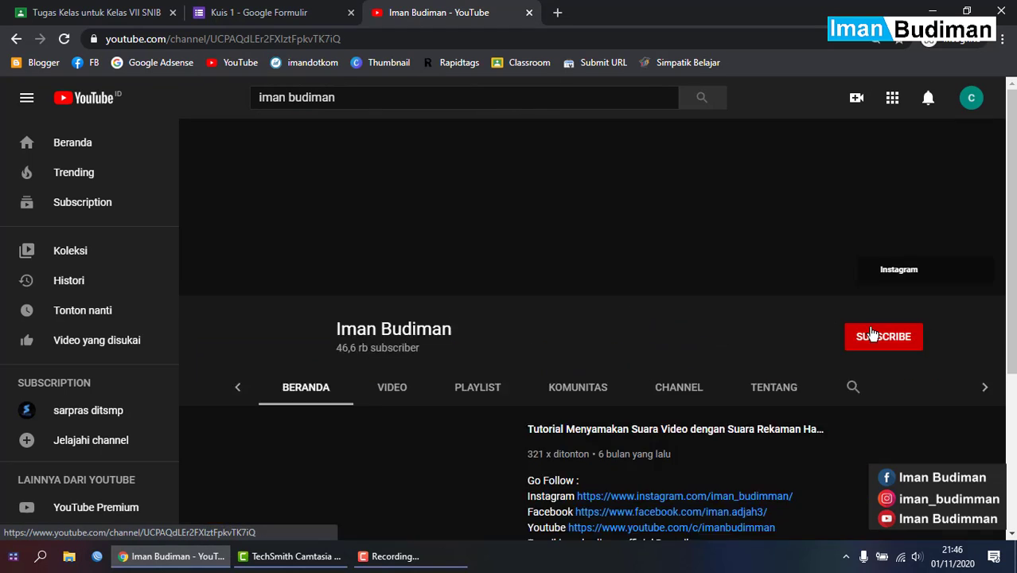
click(409, 351)
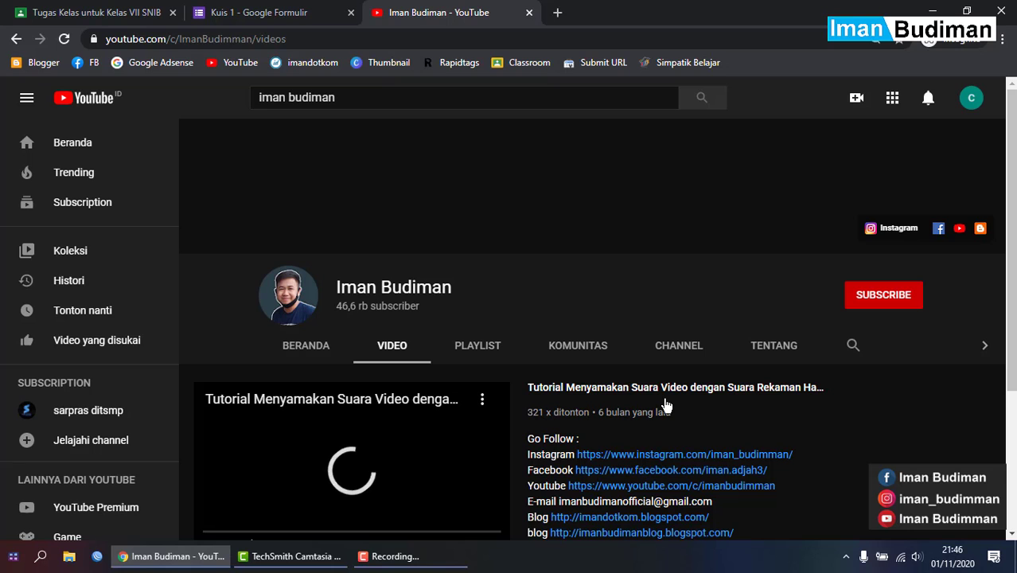
scroll(665, 406, down, 2)
scroll(667, 406, up, 1)
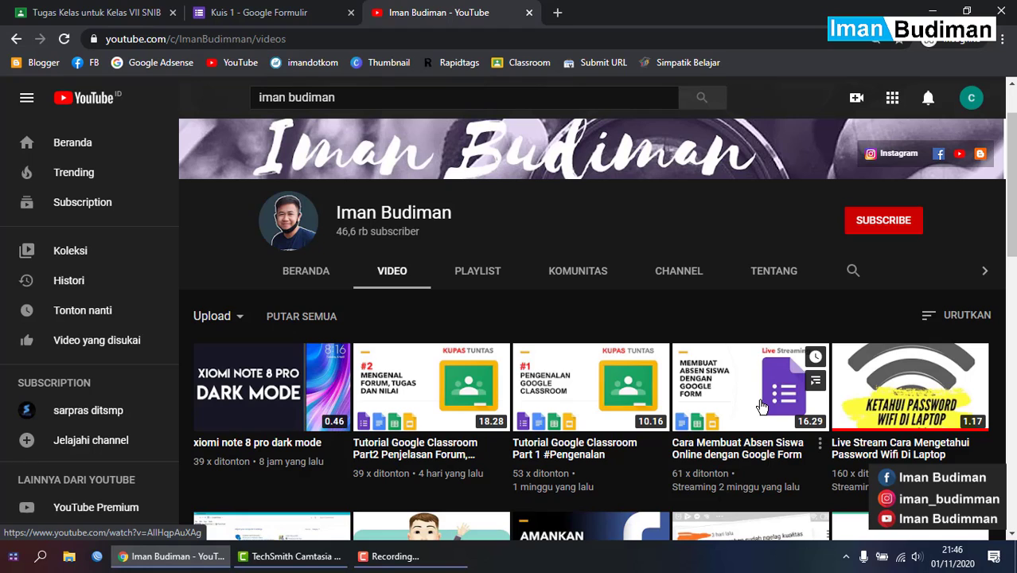
- Switch back to the Kuis 1 editor, look over the form, and close the YouTube tab
click(243, 12)
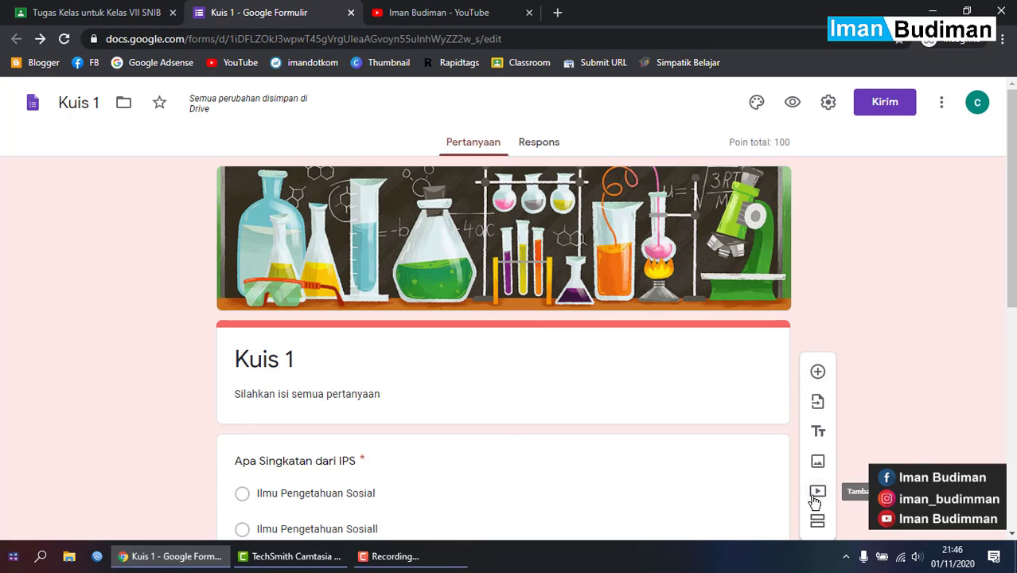
scroll(763, 425, down, 2)
scroll(506, 319, down, 4)
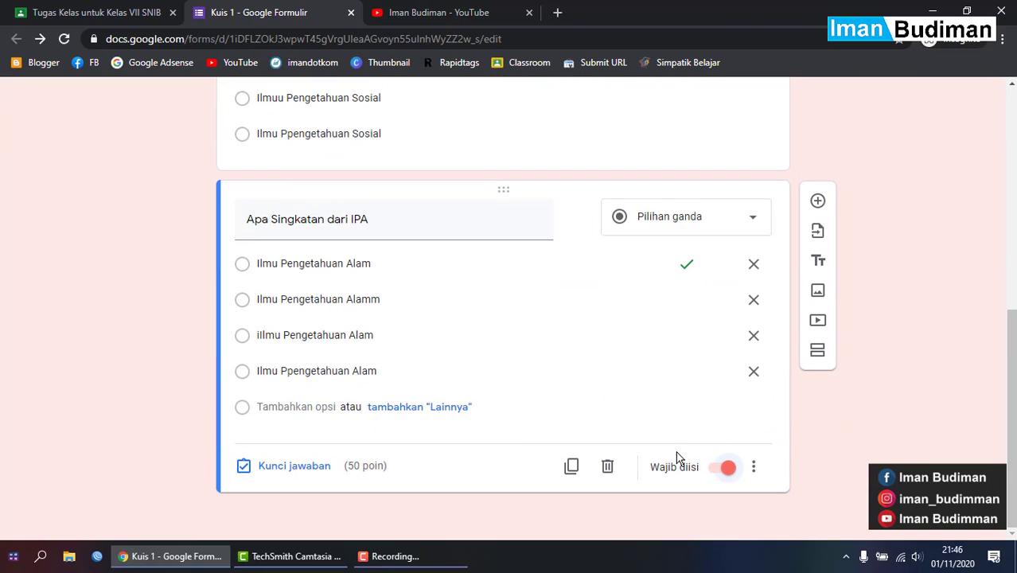
scroll(955, 306, up, 6)
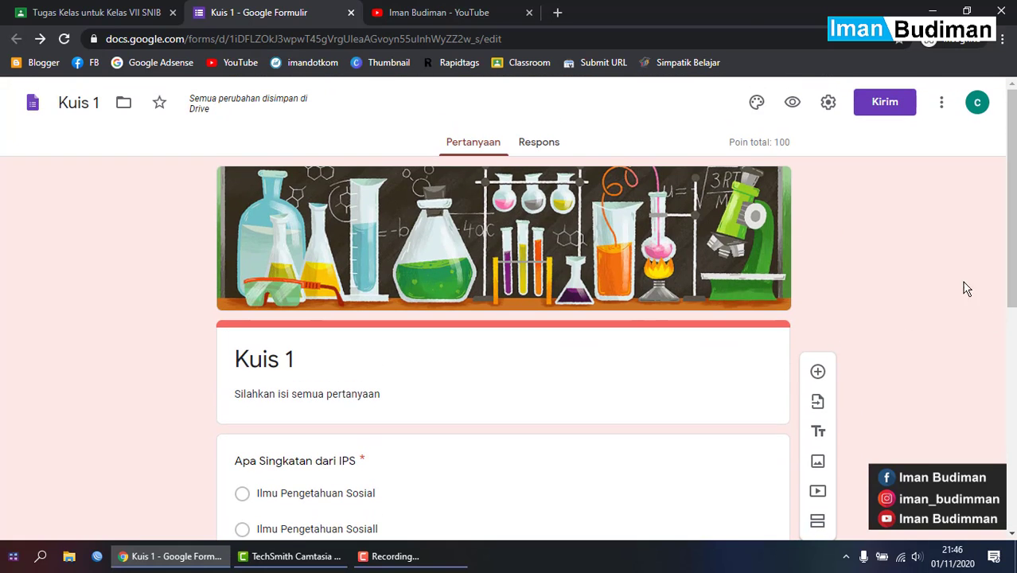
click(528, 13)
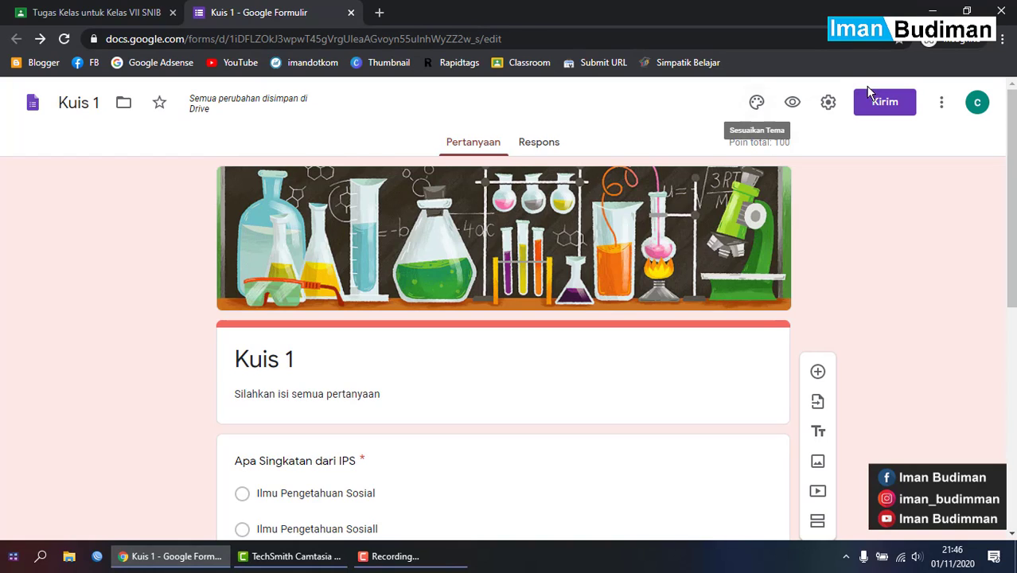
- Preview Kuis 1 as a respondent and scroll through both 50-point questions
click(792, 103)
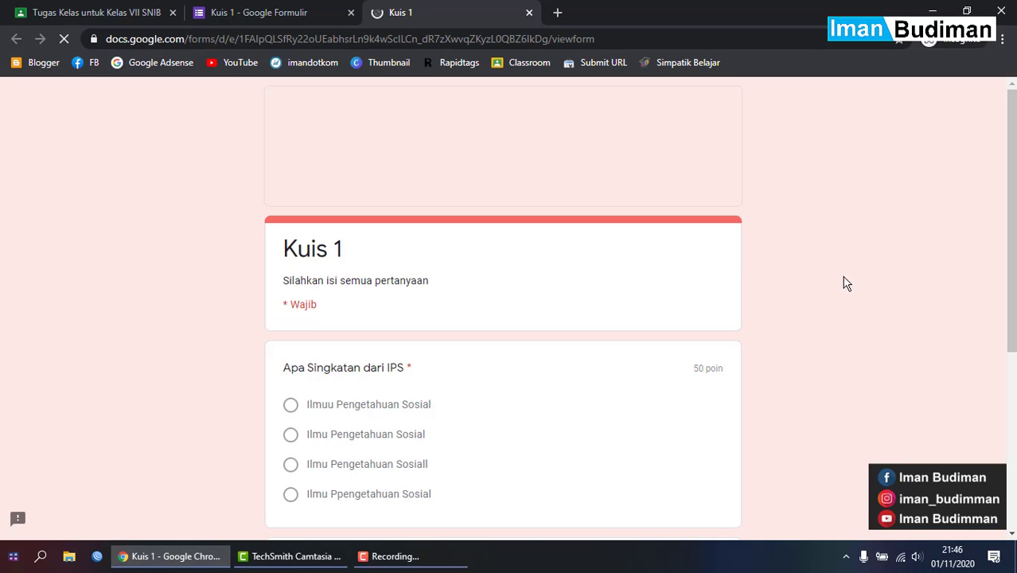
scroll(732, 274, down, 4)
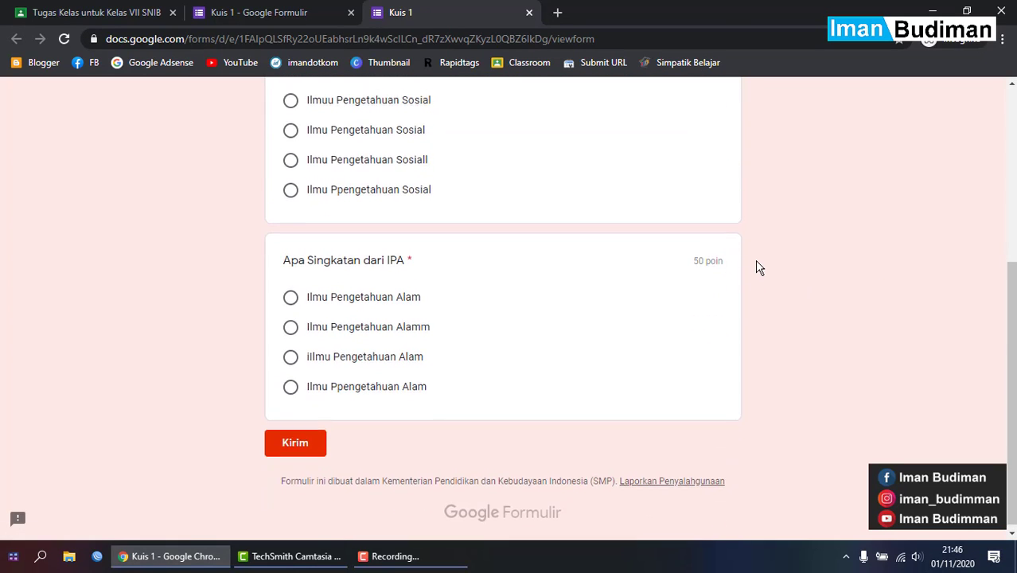
scroll(754, 269, up, 4)
scroll(362, 267, down, 2)
scroll(347, 272, down, 2)
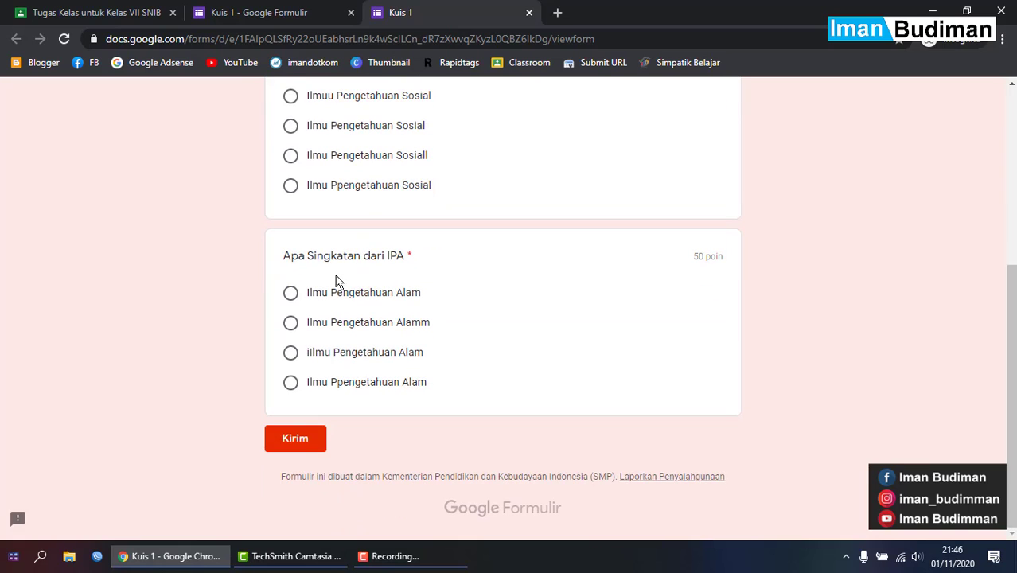
scroll(420, 266, up, 3)
scroll(277, 325, down, 3)
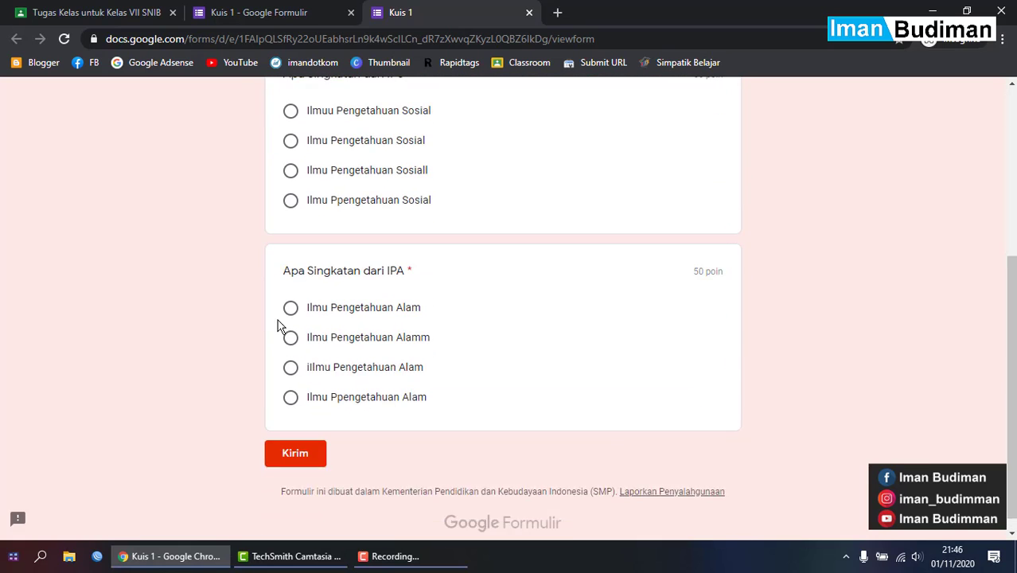
scroll(295, 315, up, 2)
scroll(303, 310, up, 2)
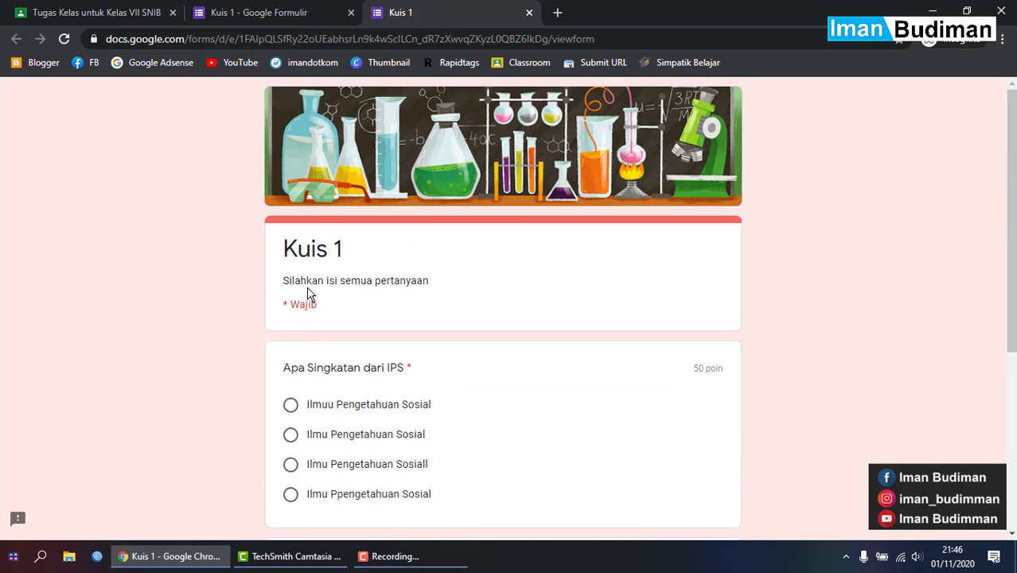
- Close the preview and add a second, untitled section before the IPS question
click(528, 14)
scroll(478, 342, down, 2)
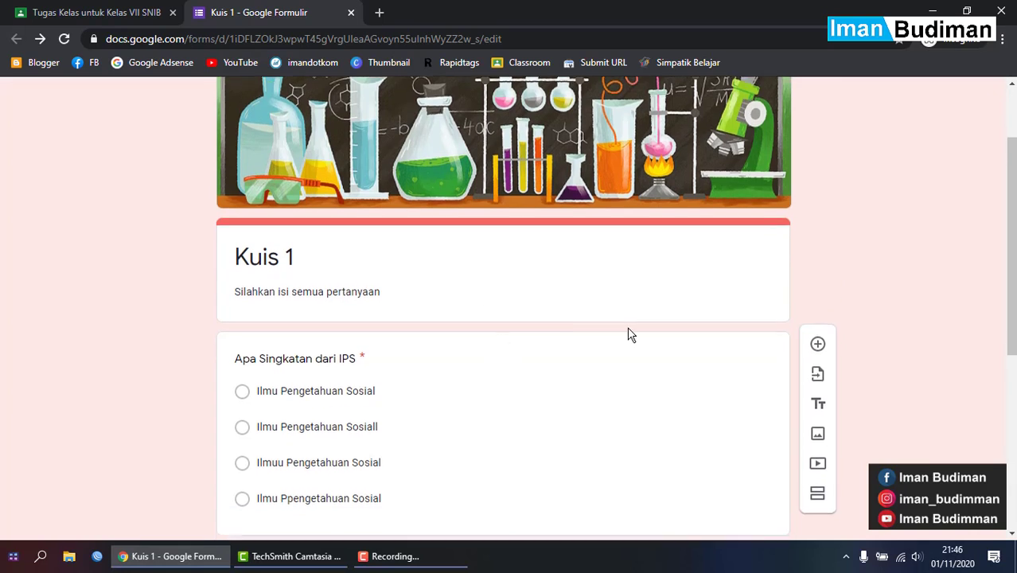
scroll(628, 334, down, 1)
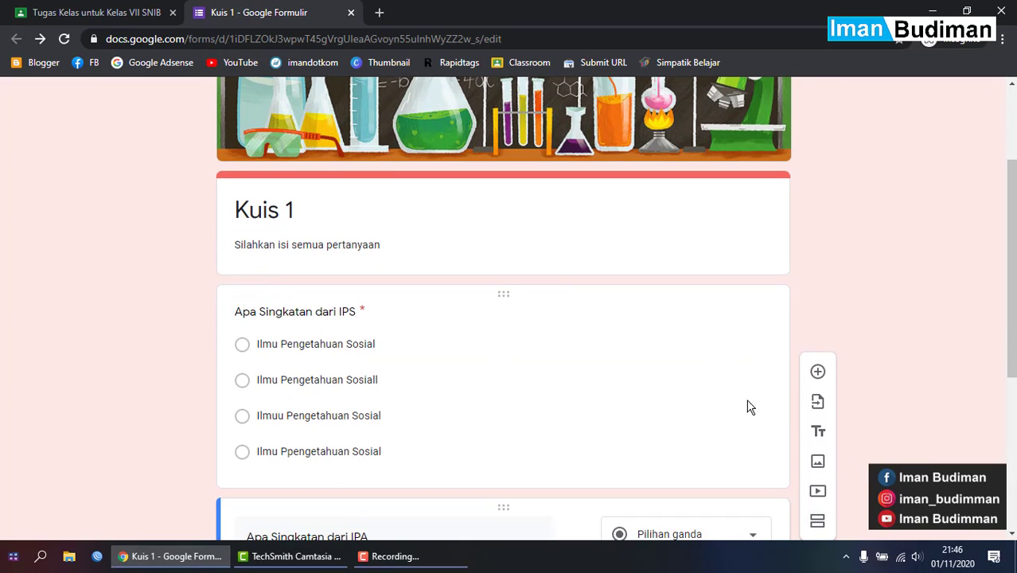
scroll(748, 407, up, 1)
triple_click(329, 319)
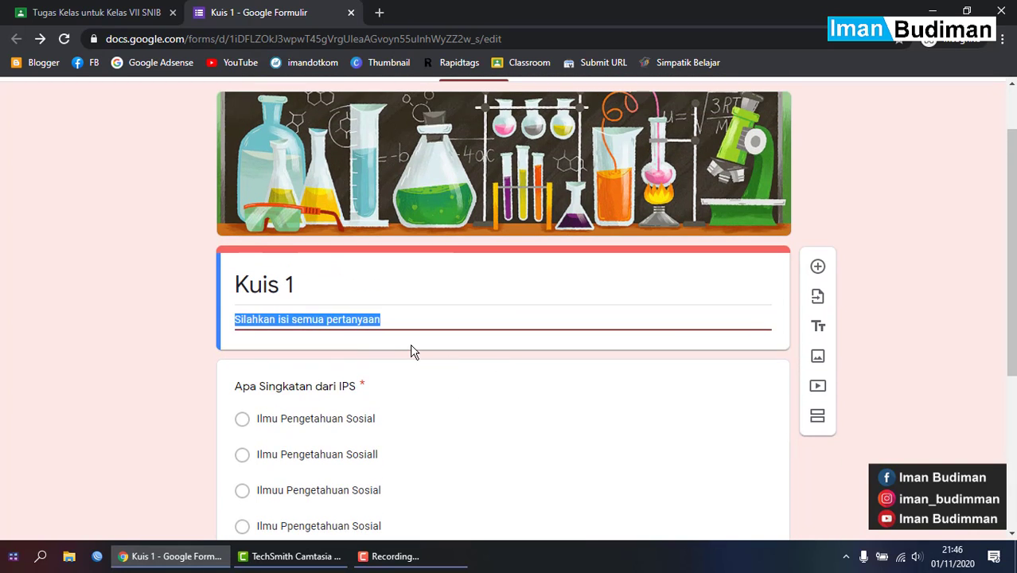
scroll(437, 358, down, 1)
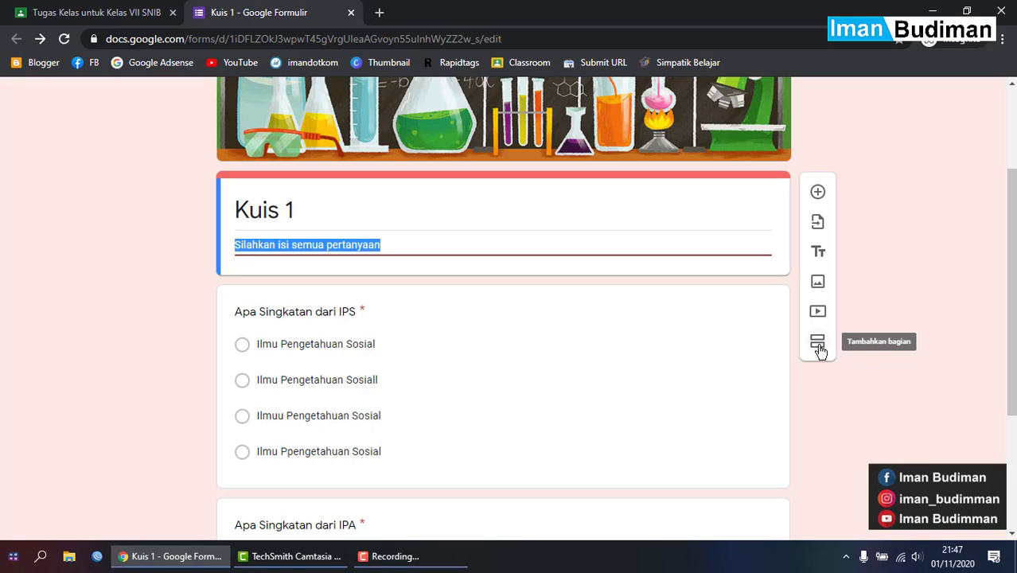
click(820, 352)
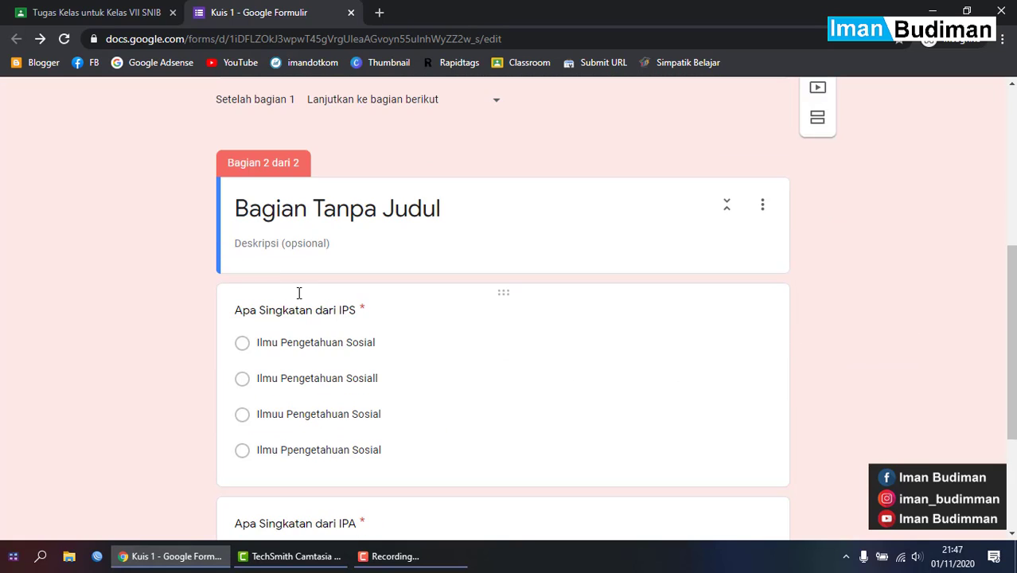
scroll(346, 206, up, 3)
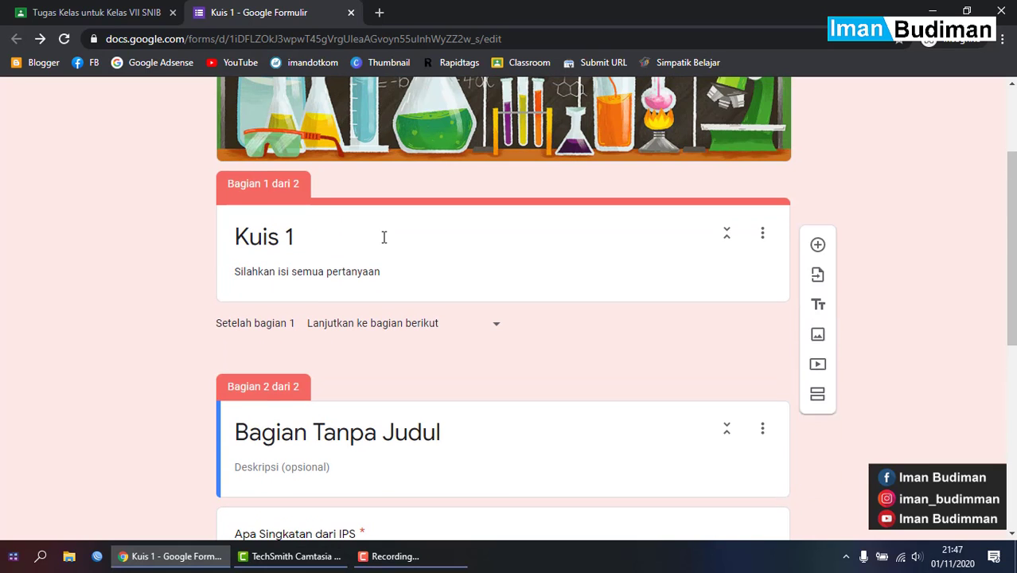
scroll(394, 268, up, 2)
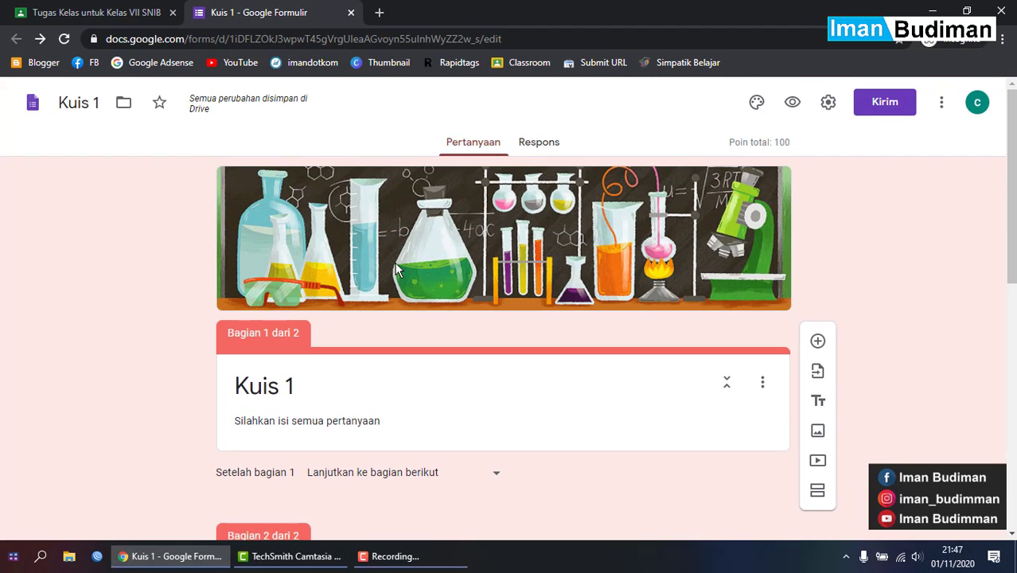
scroll(336, 419, down, 3)
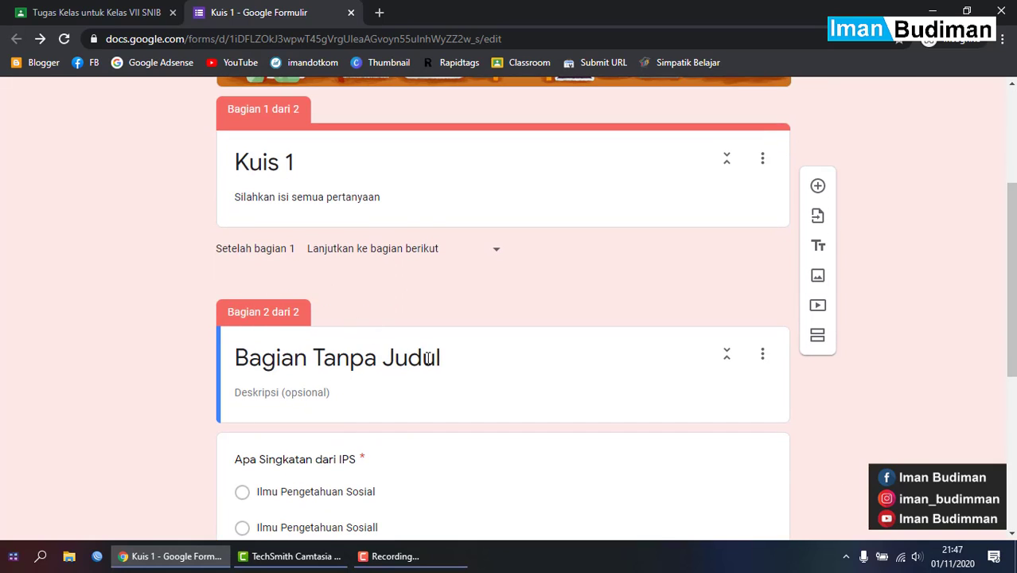
- Title the second section 'Identitas Siswa'
click(428, 358)
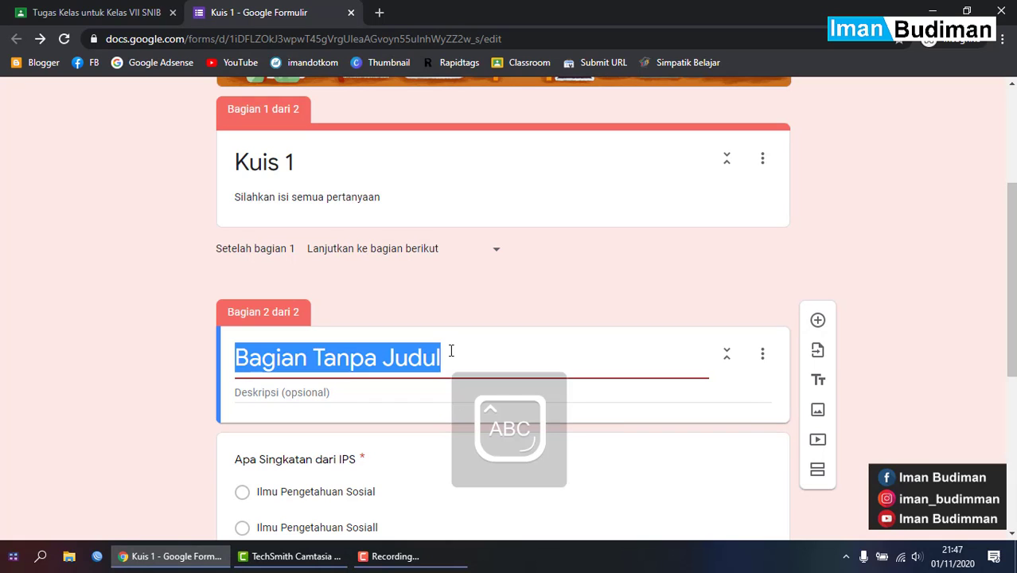
text(Ide)
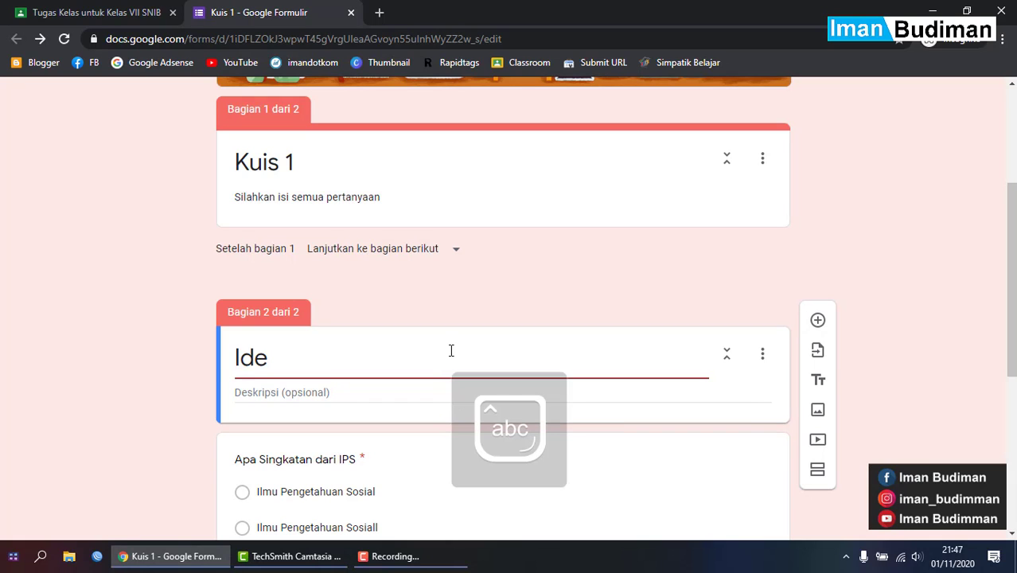
text(ntir)
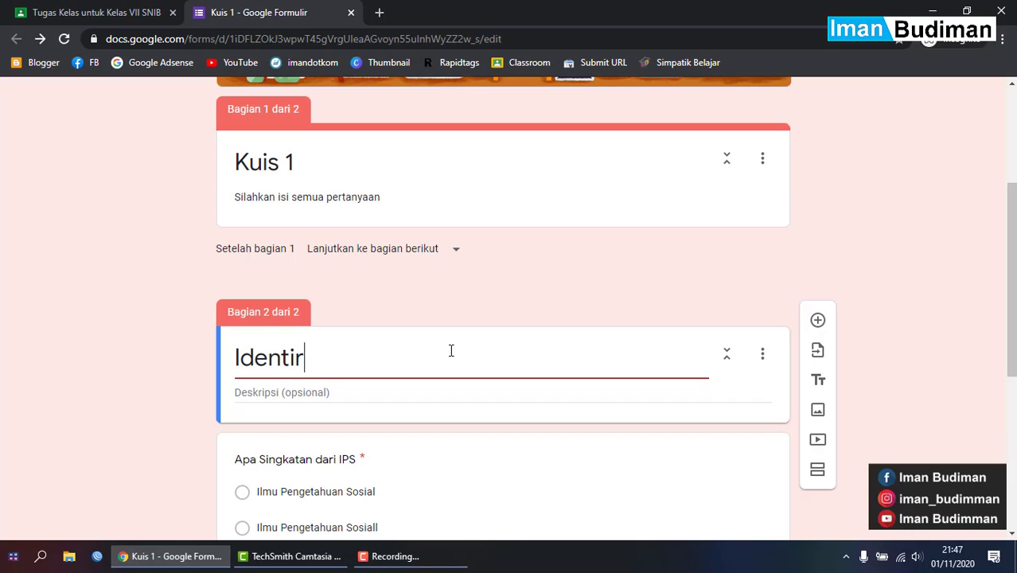
key(BackSpace)
text(tas Si)
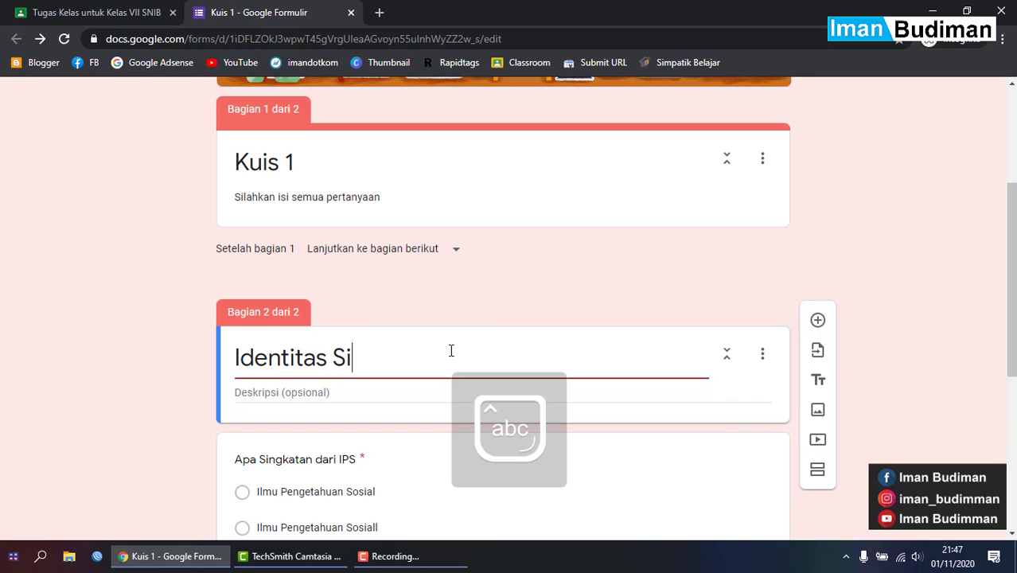
text(swa)
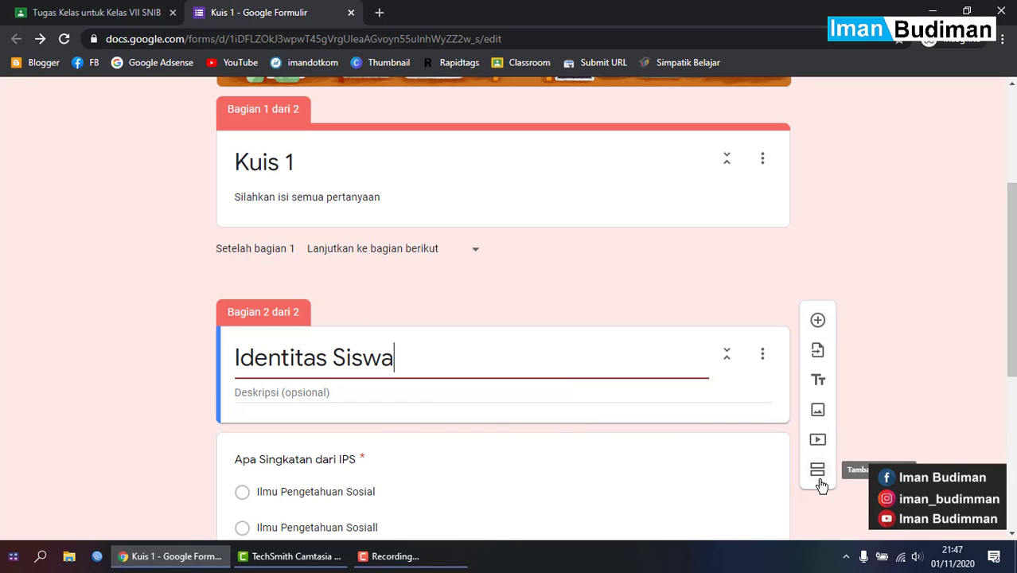
- Replace the second section's title with 'SOAL'
triple_click(317, 195)
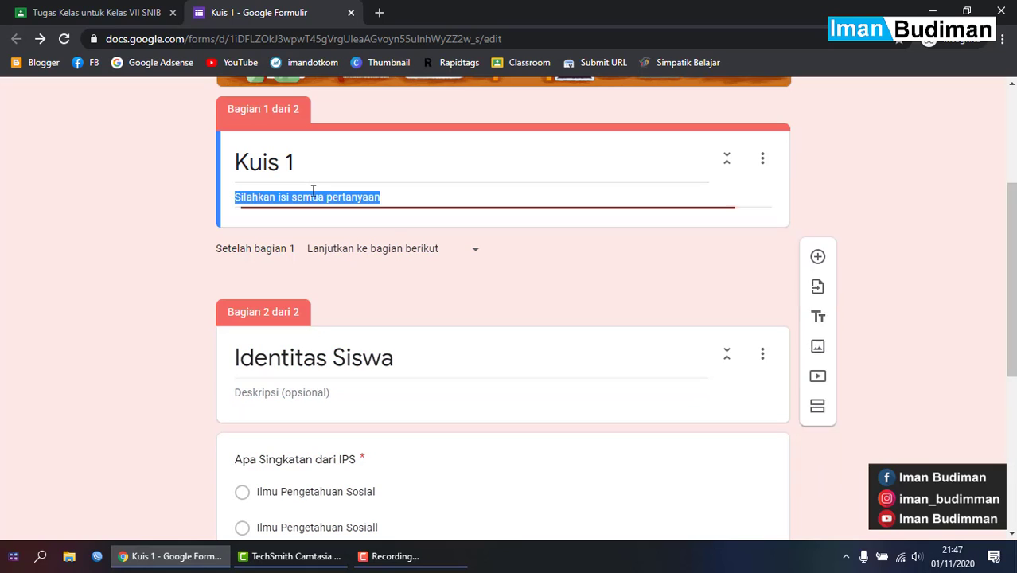
click(772, 356)
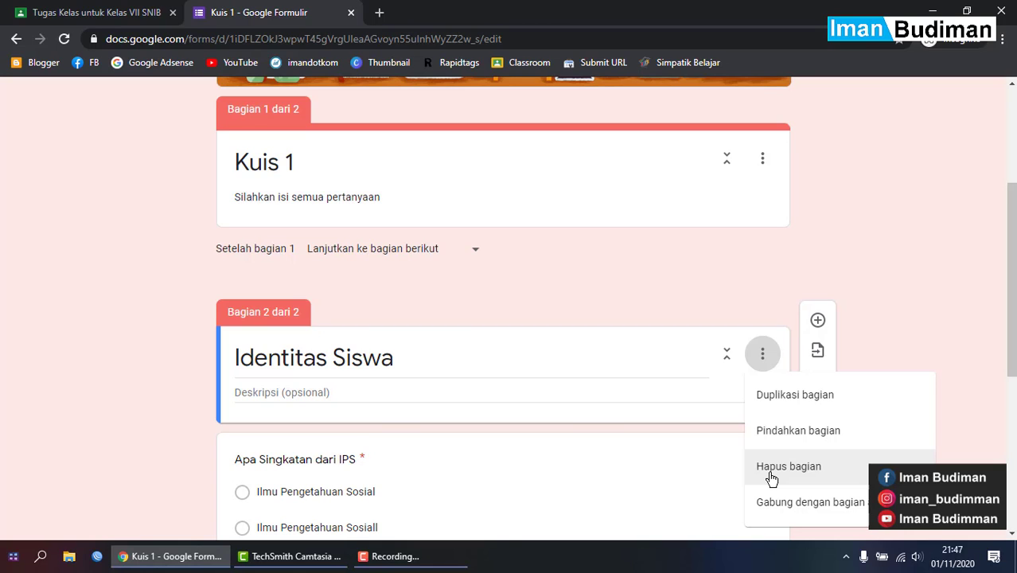
click(402, 360)
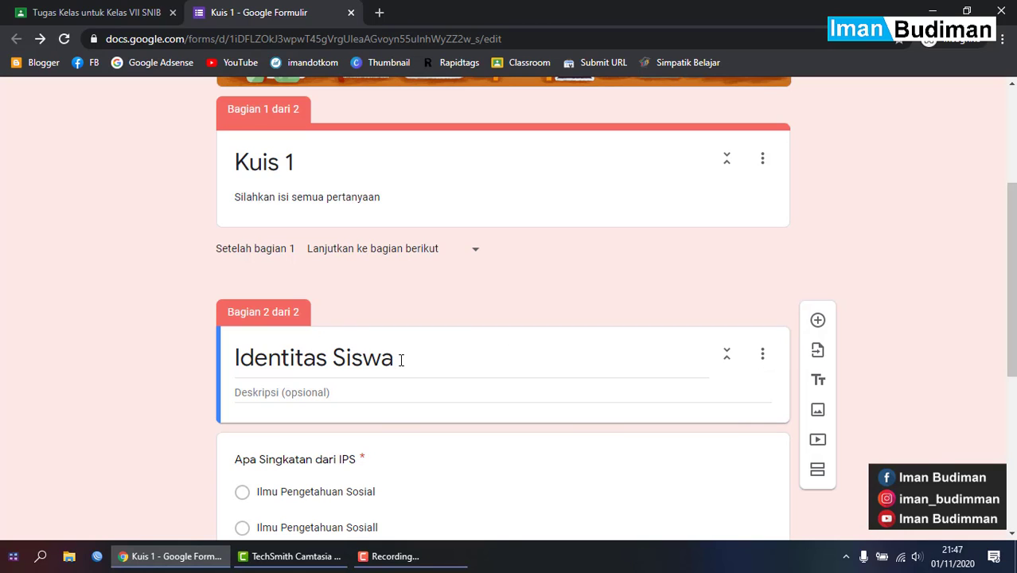
triple_click(401, 360)
text(S)
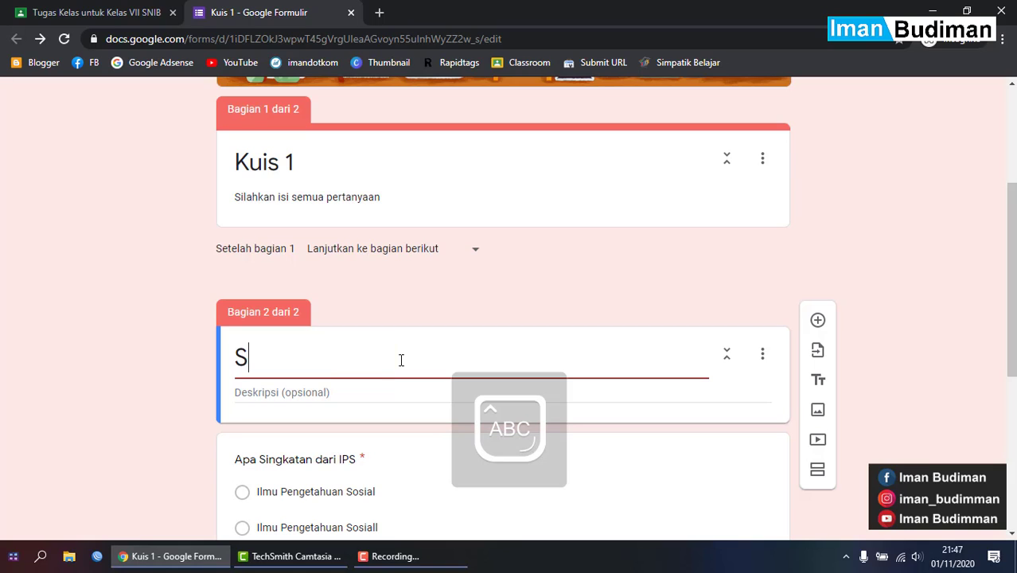
key(BackSpace)
text(S)
key(BackSpace)
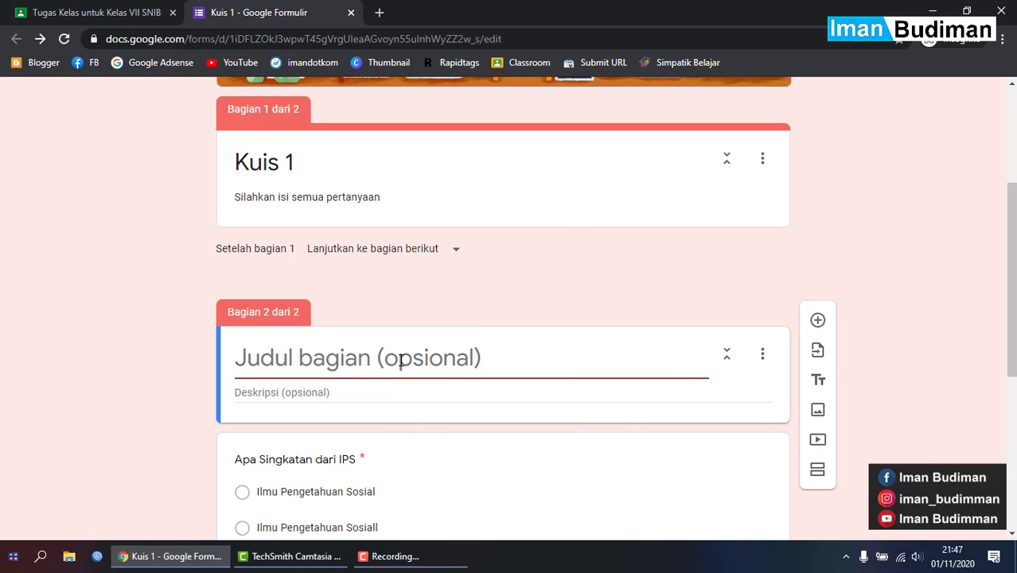
text(SOAL)
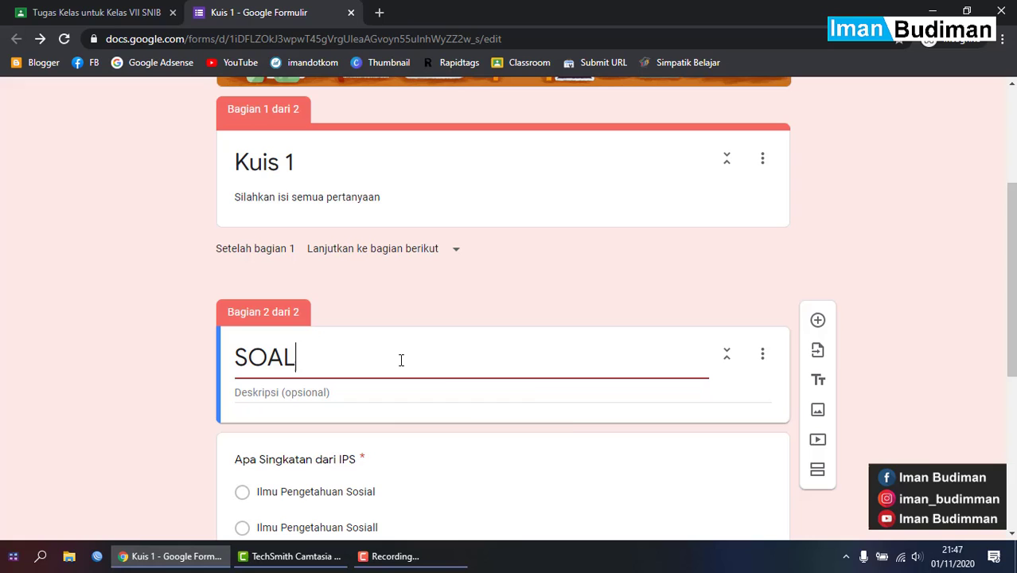
click(434, 197)
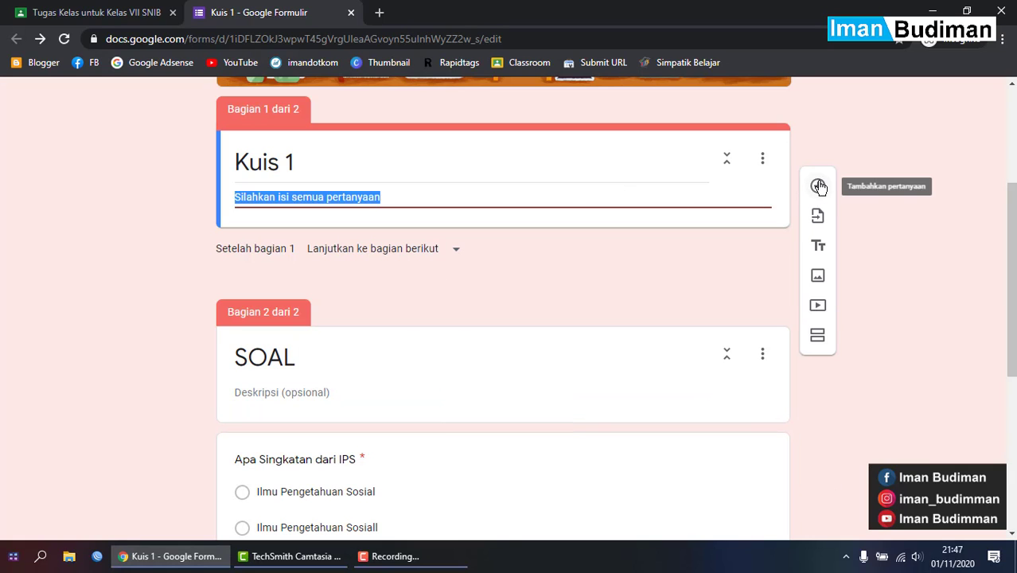
- Add a 'Nama Siswa' question to the first section, set to Paragraf answers
click(819, 187)
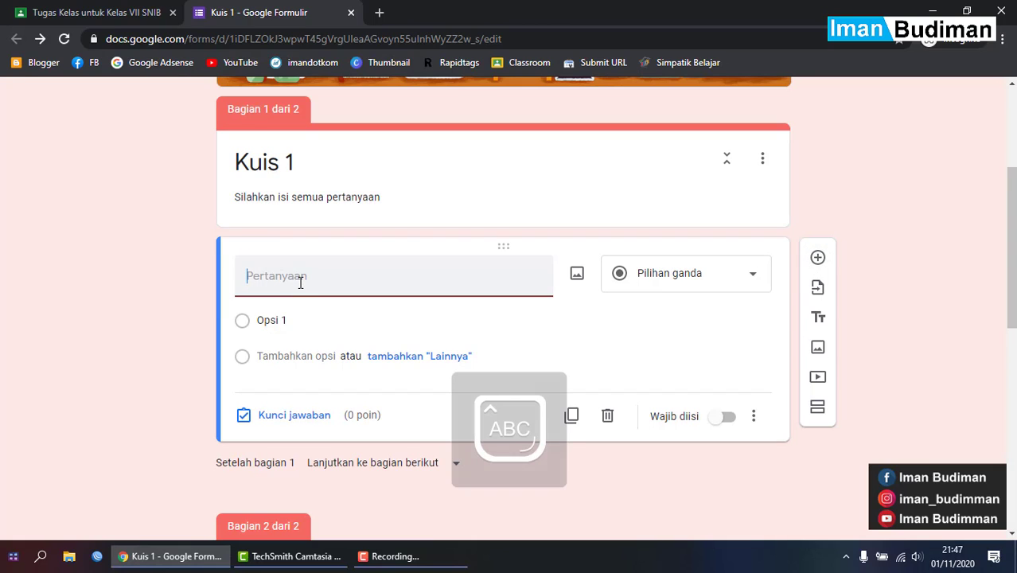
text(Nama)
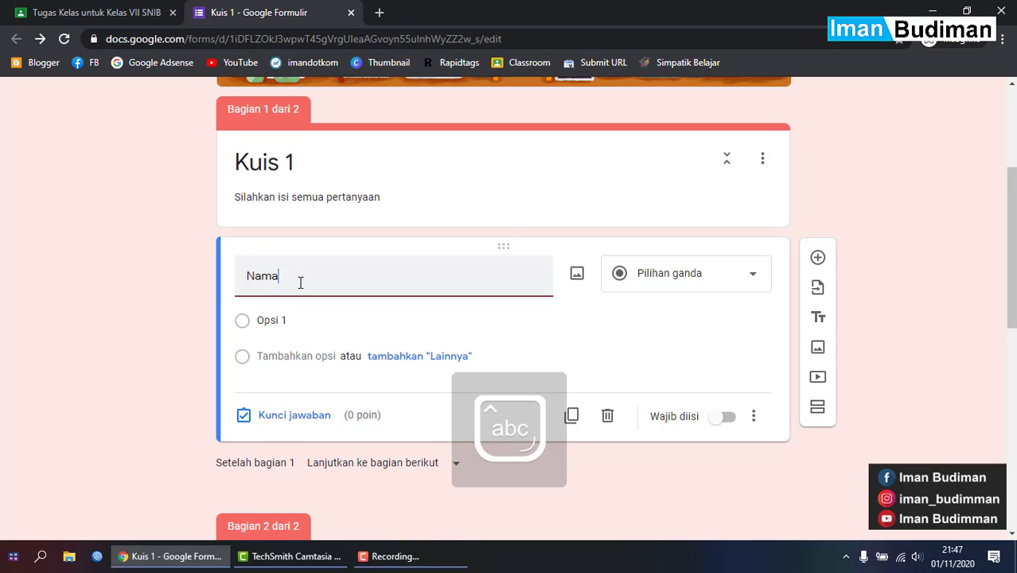
text( Siswa)
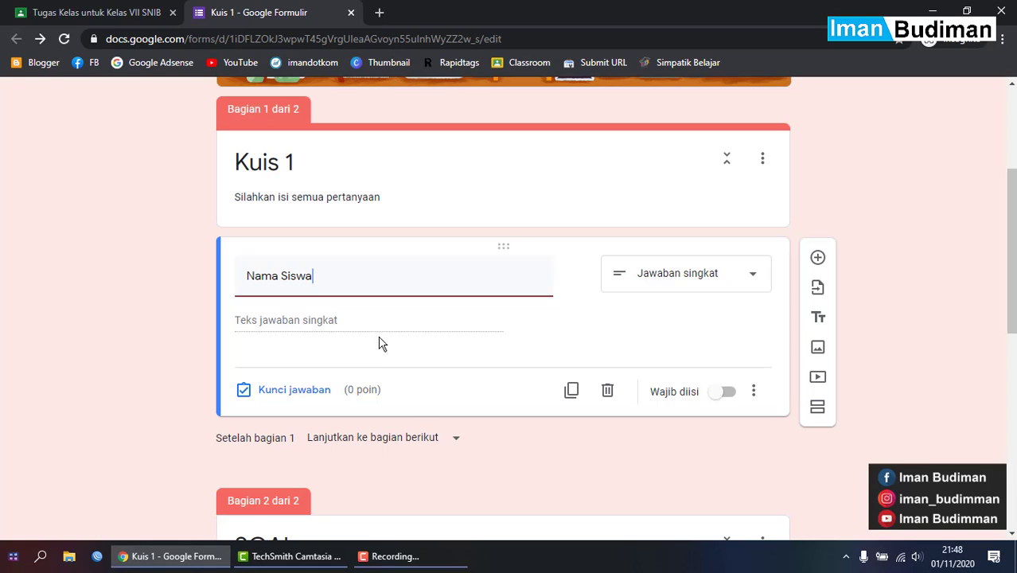
click(717, 269)
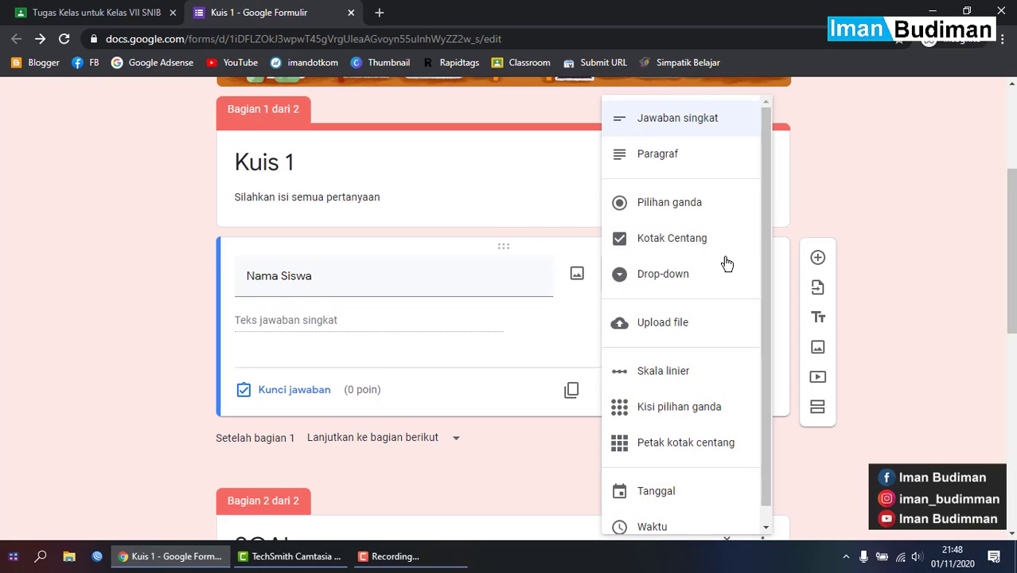
click(671, 162)
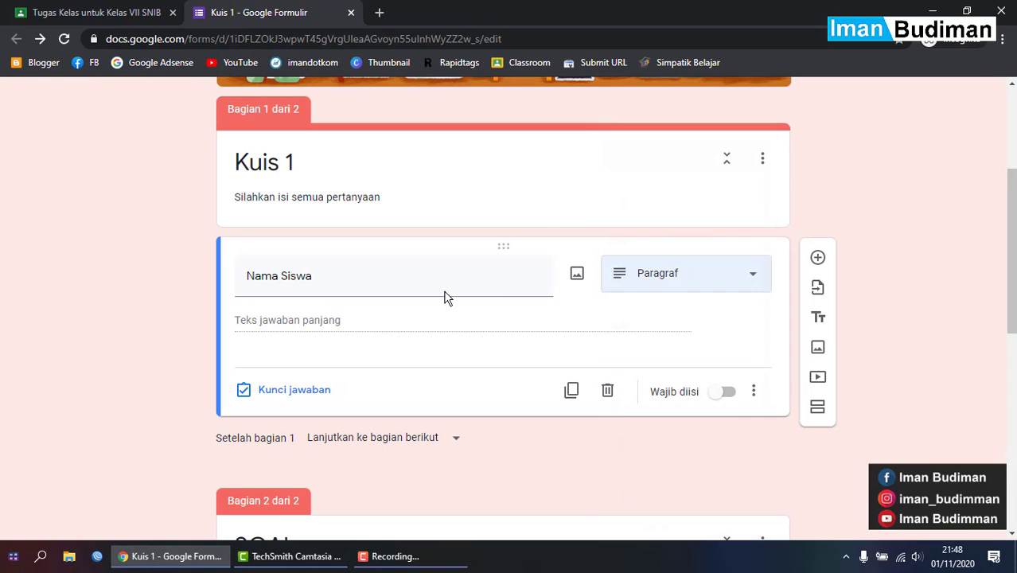
click(691, 290)
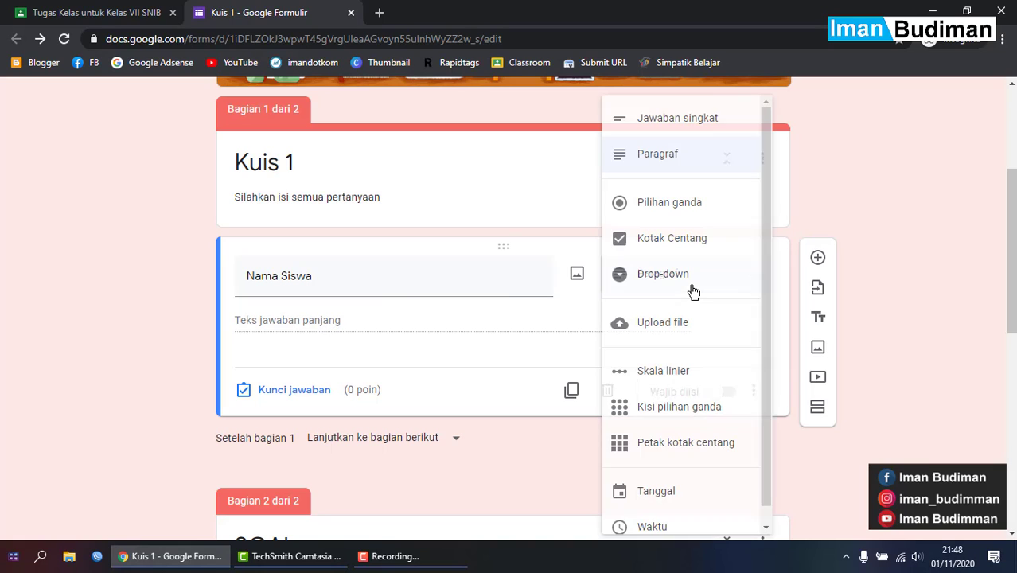
- Change 'Nama Siswa' to a Jawaban singkat question and switch on Wajib diisi
click(690, 203)
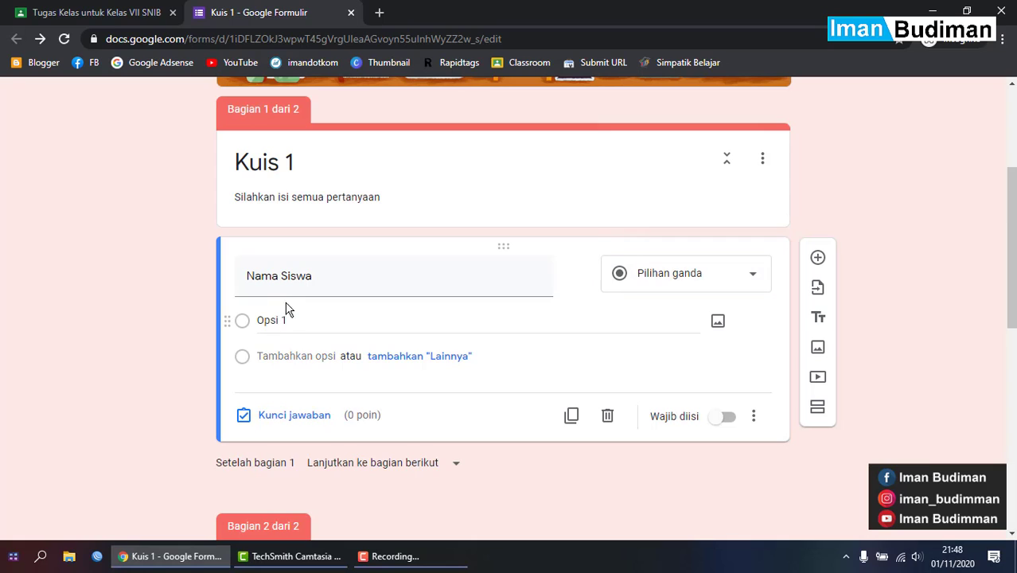
click(676, 289)
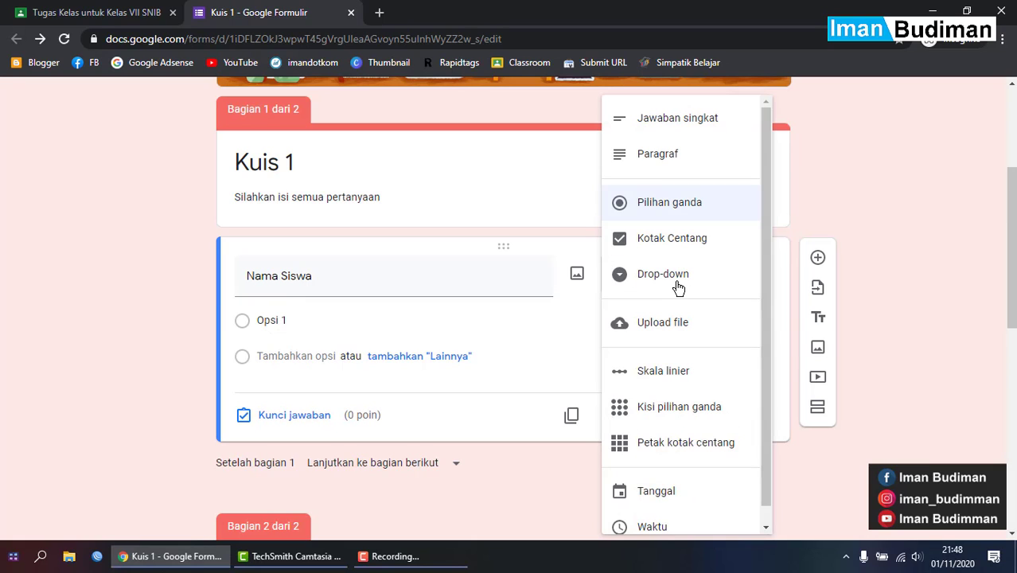
click(676, 278)
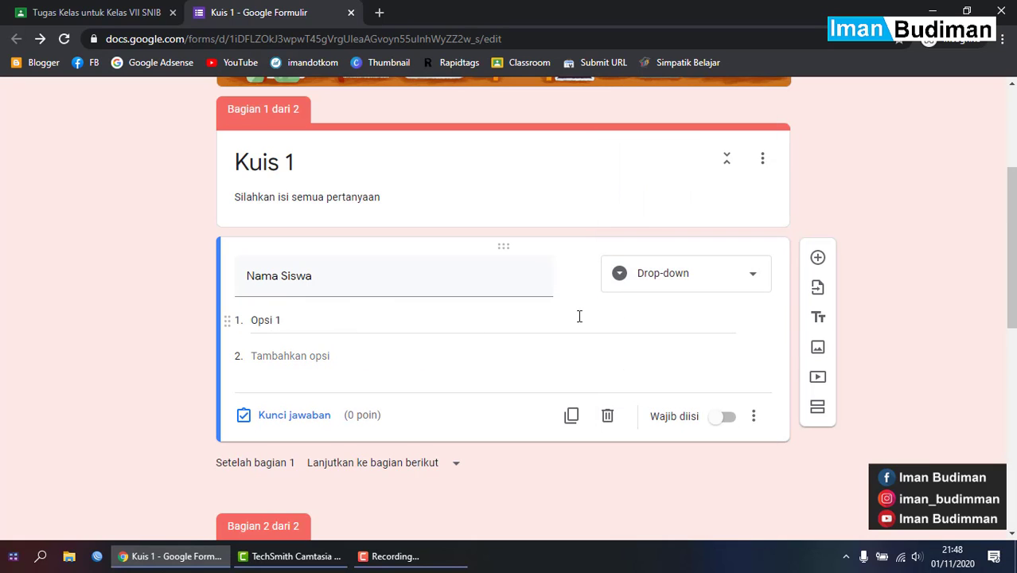
click(700, 278)
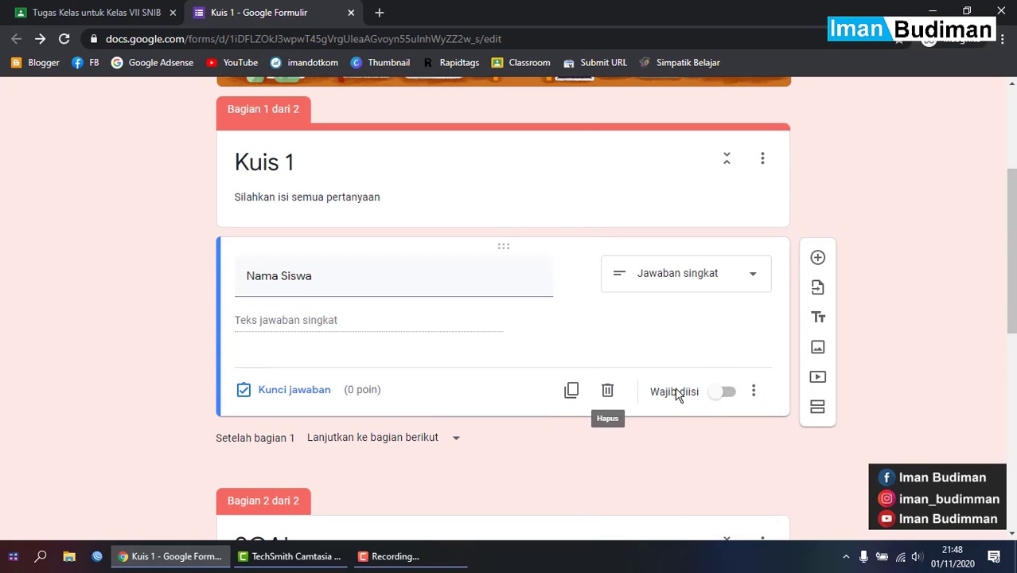
click(721, 392)
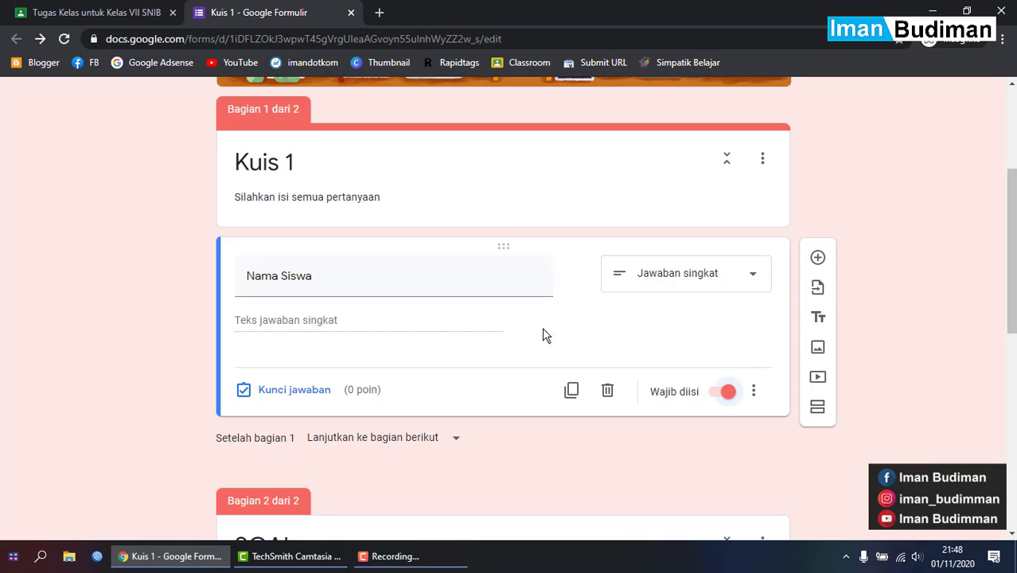
- Add a new question titled 'Kelas' below Nama Siswa
click(818, 260)
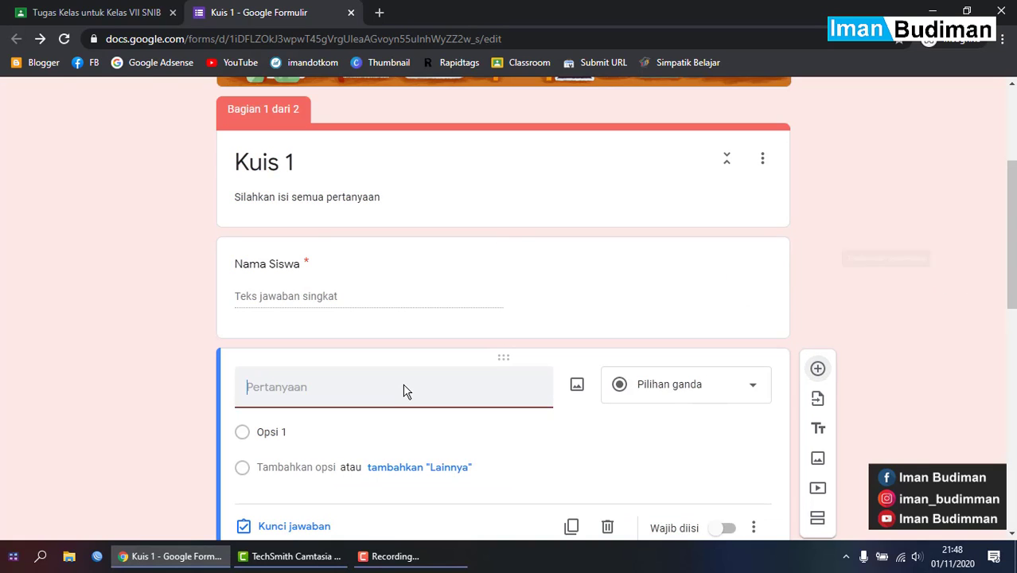
key(Caps_Lock)
text(K)
key(Caps_Lock)
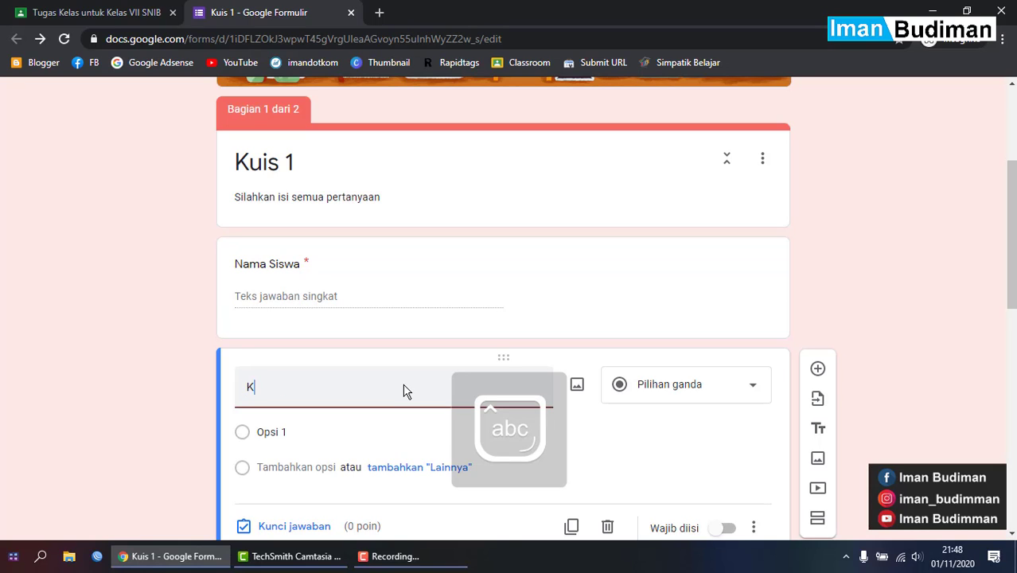
text(elas)
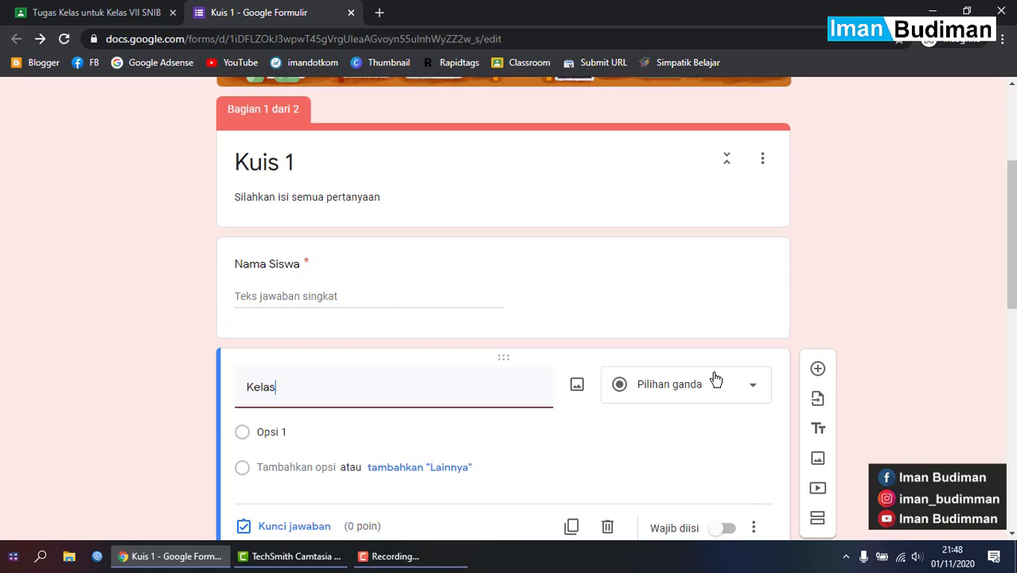
- Enter VII A and VII B as the Kelas answer options
click(321, 434)
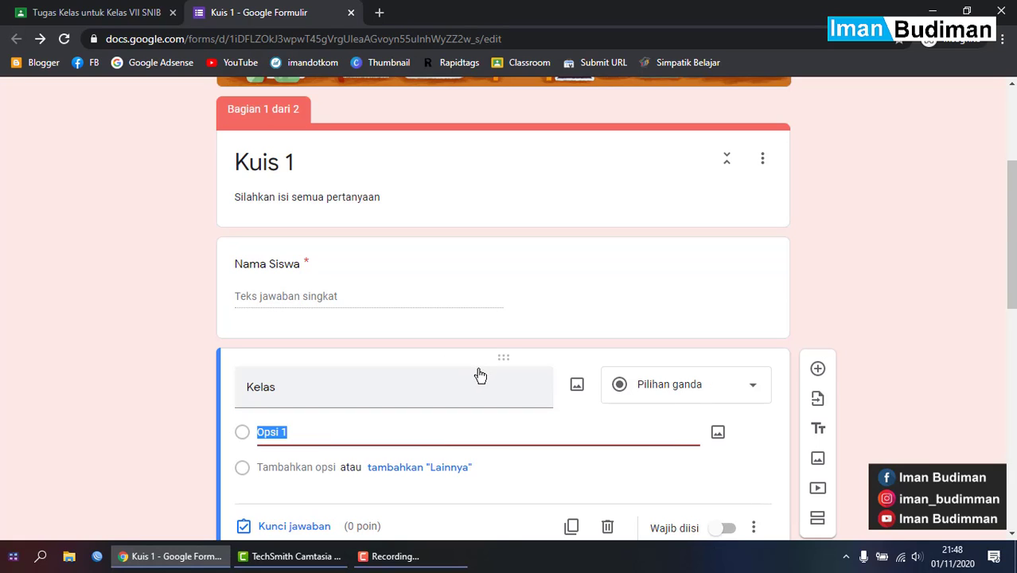
scroll(478, 375, down, 3)
scroll(480, 375, up, 1)
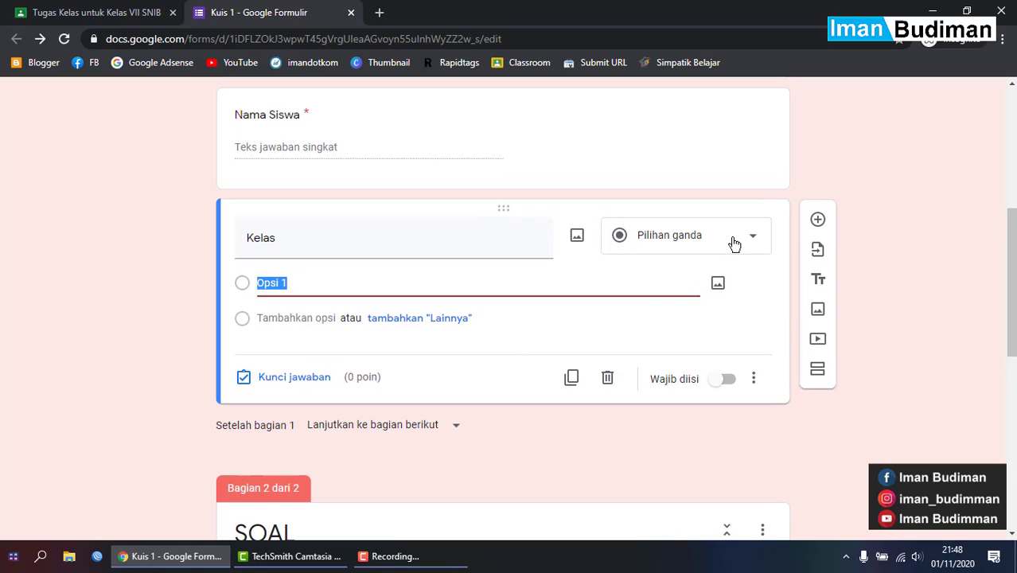
key(Caps_Lock)
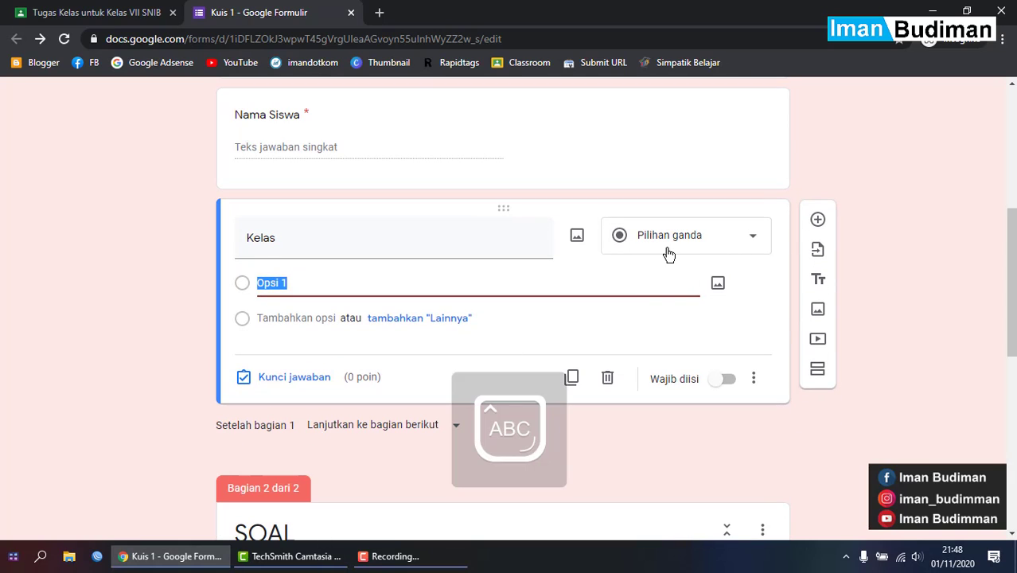
text(VII A)
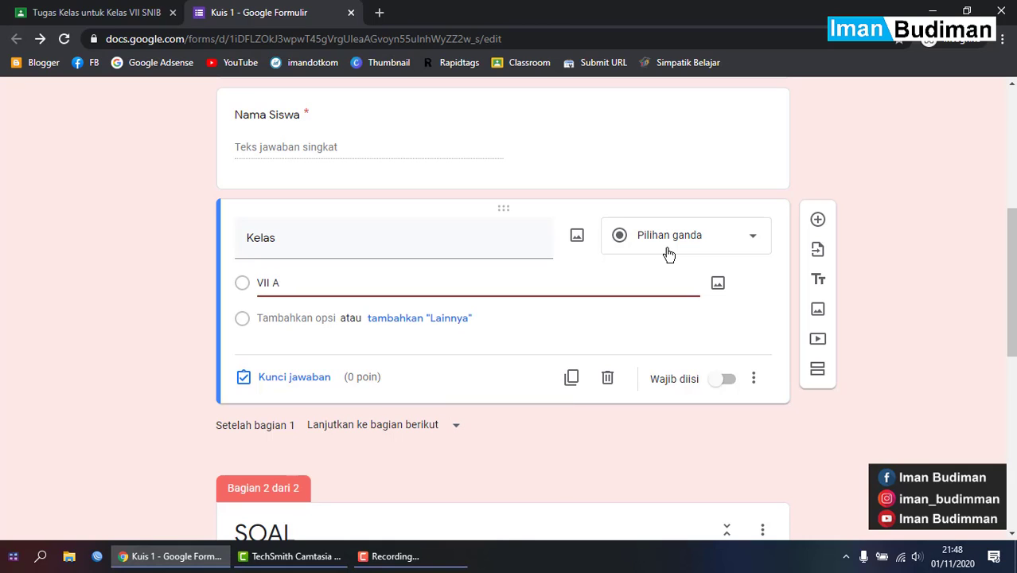
key(Return)
text(VII B)
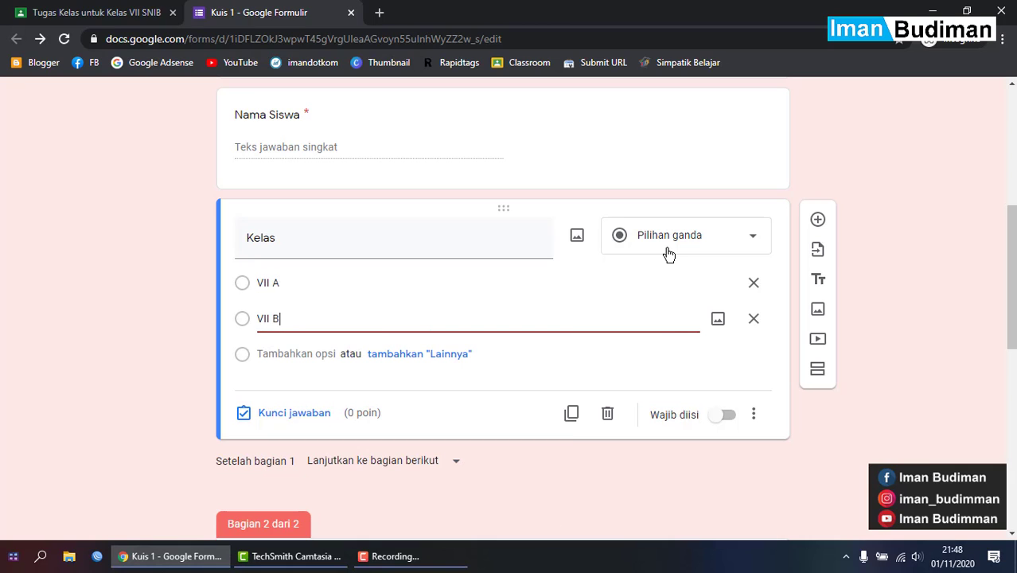
- Change Kelas from Pilihan ganda to Drop-down and make it required (Wajib diisi)
click(669, 253)
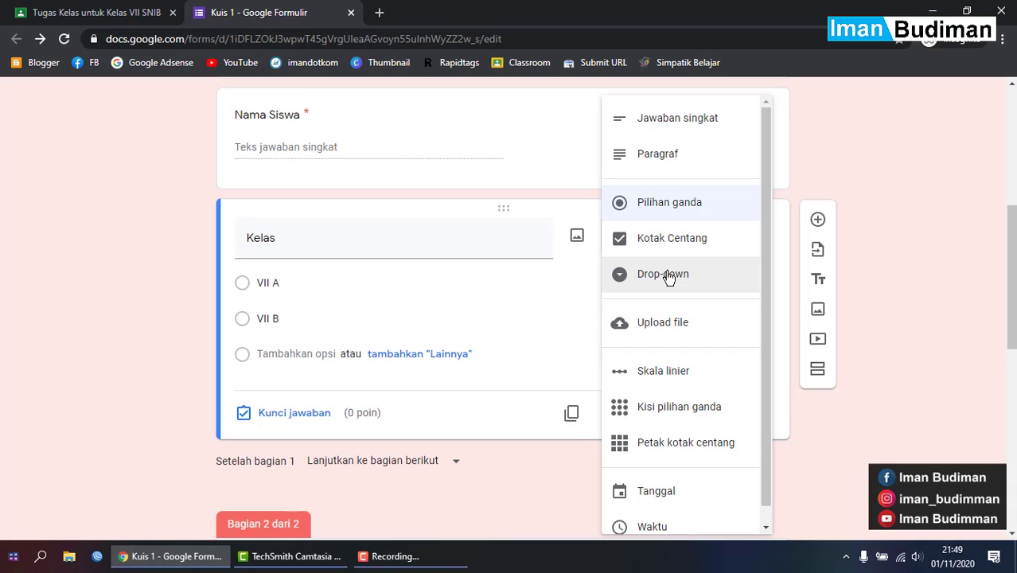
click(668, 274)
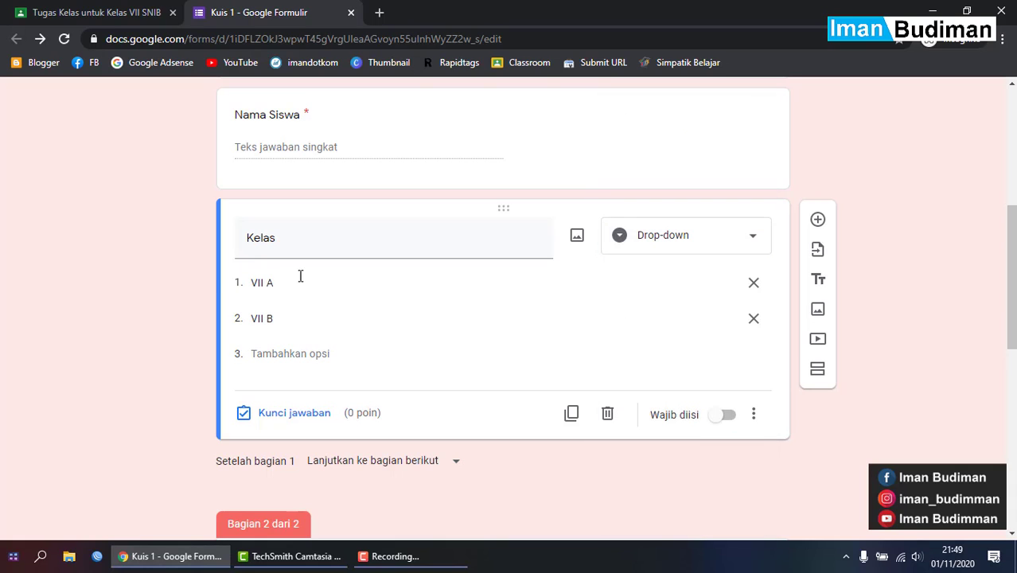
click(721, 415)
scroll(656, 395, up, 5)
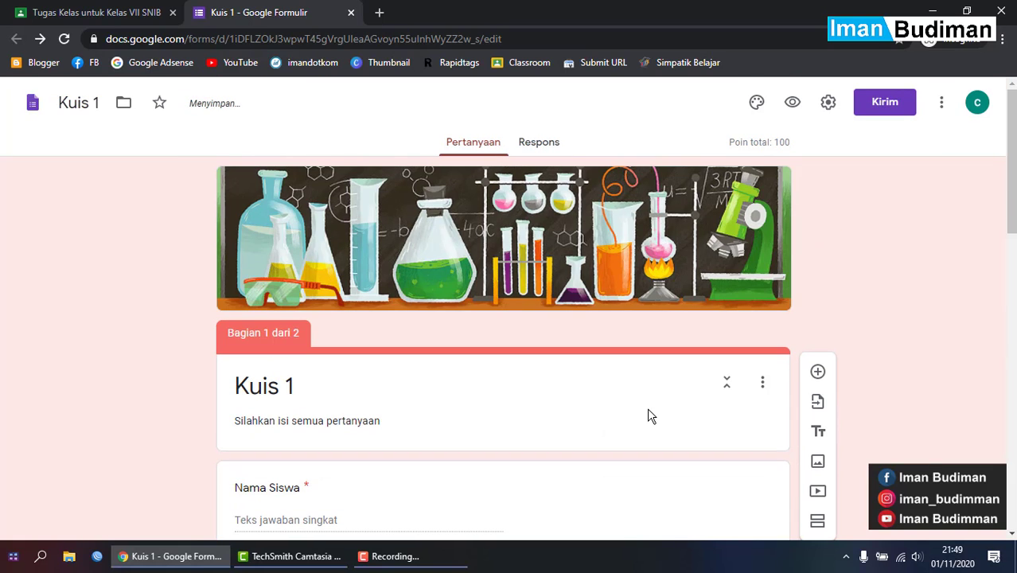
- Preview the form and press Berikutnya with Nama Siswa empty to trigger the required-field error
click(791, 105)
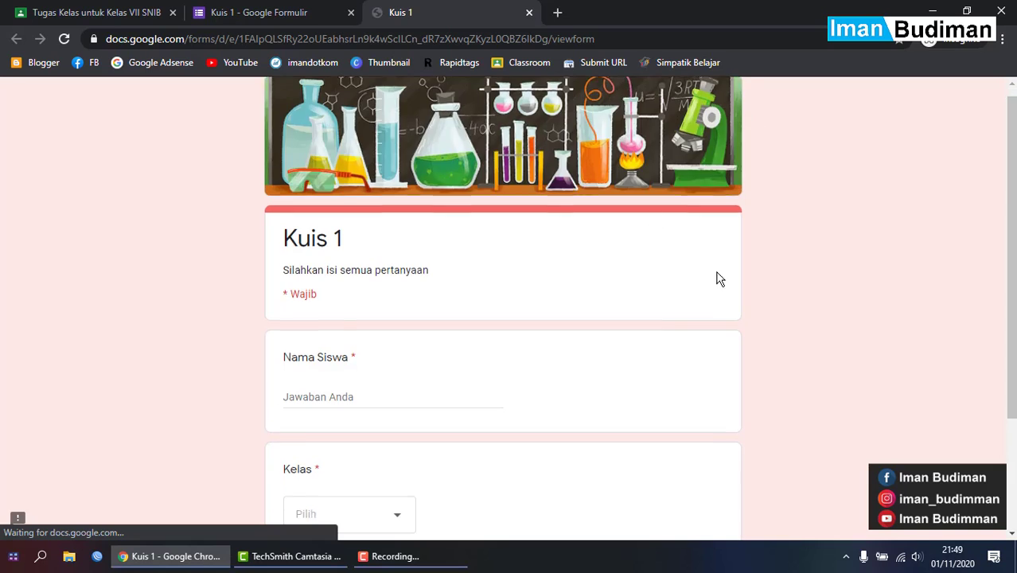
scroll(398, 444, down, 2)
scroll(368, 341, up, 2)
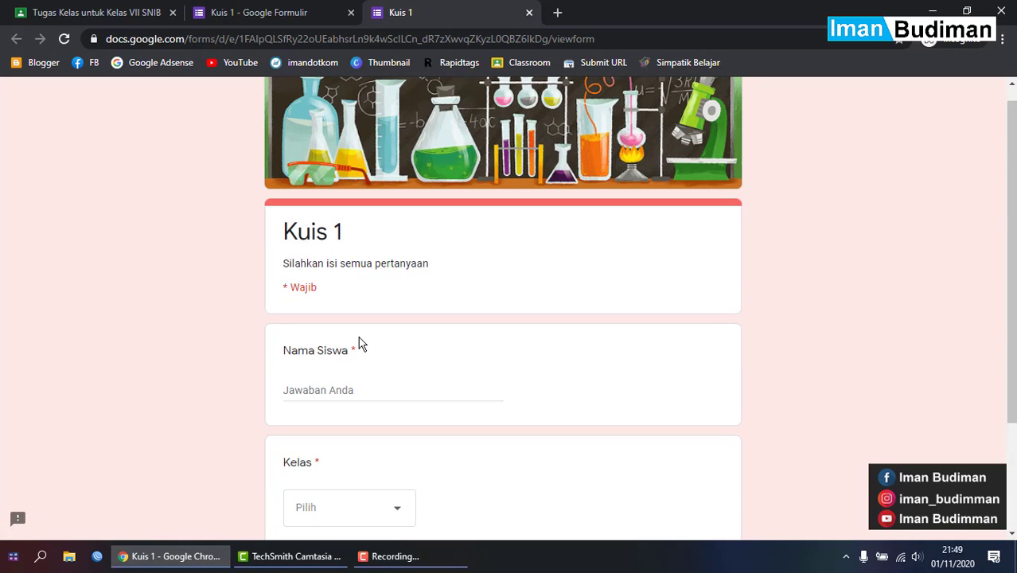
scroll(359, 341, down, 2)
scroll(342, 398, down, 1)
click(331, 434)
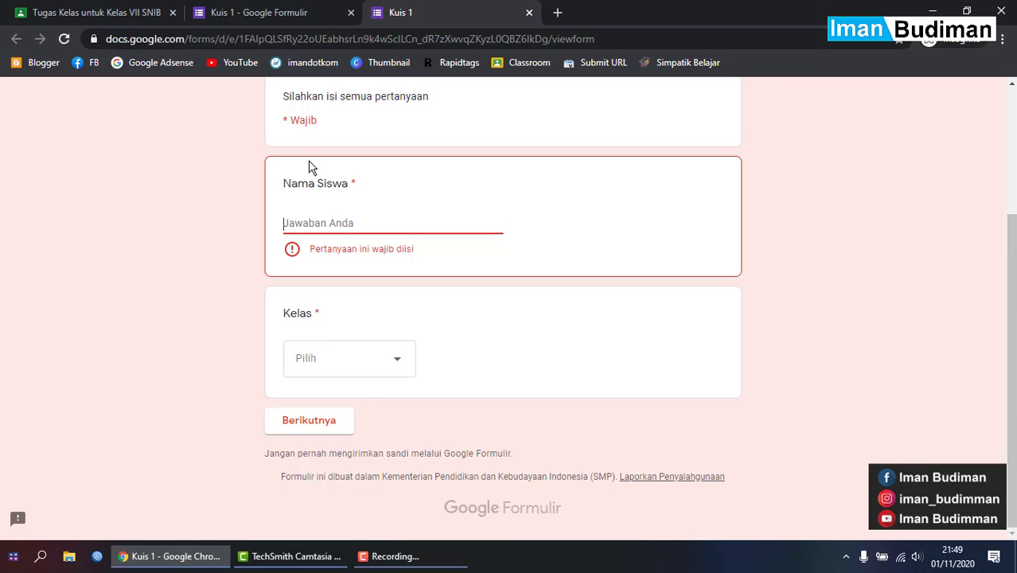
scroll(340, 230, up, 1)
scroll(341, 229, up, 1)
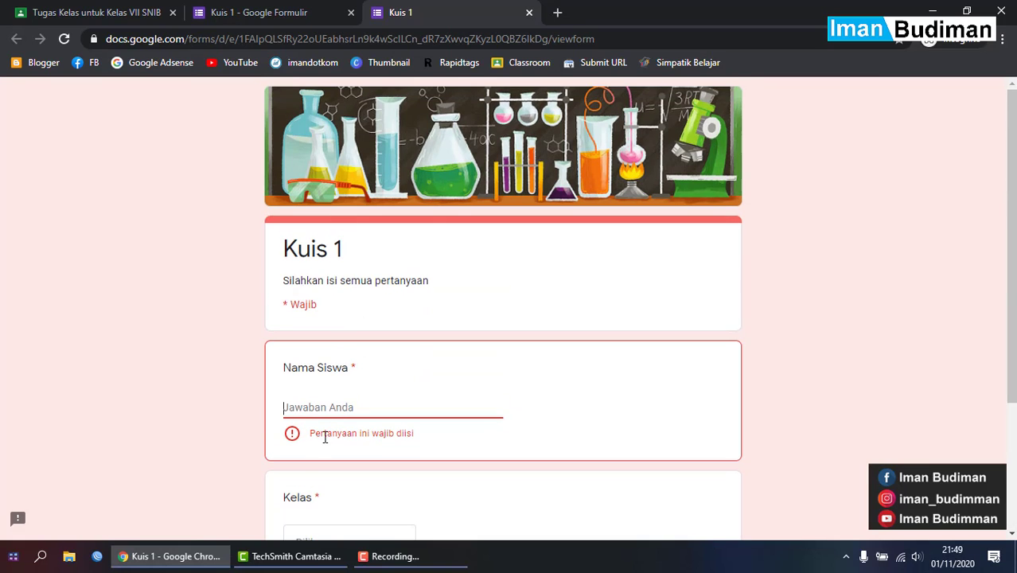
drag(325, 433, 532, 432)
click(533, 433)
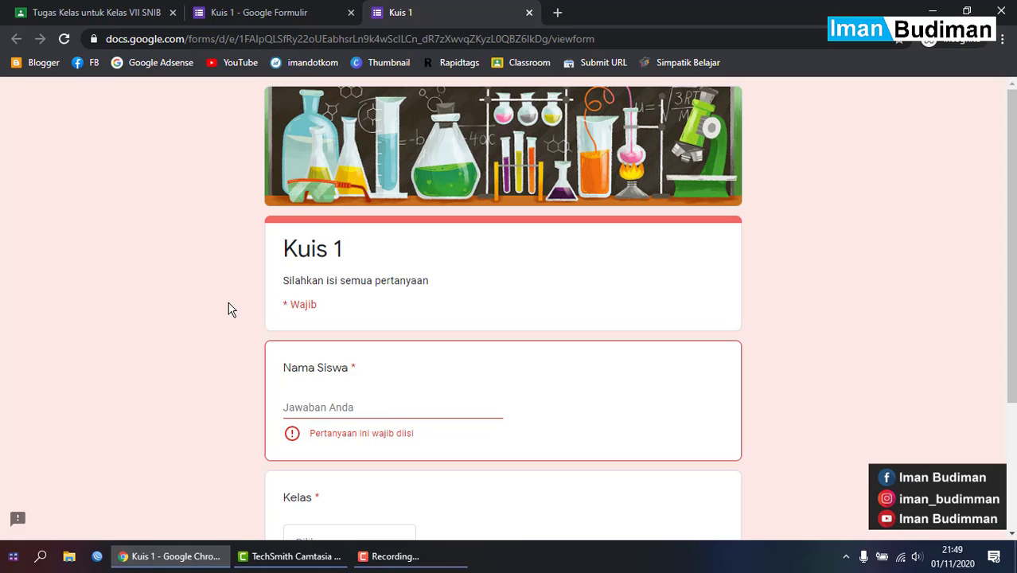
- Enter a student's name in Nama Siswa and choose VII A for Kelas
click(273, 10)
scroll(422, 470, down, 1)
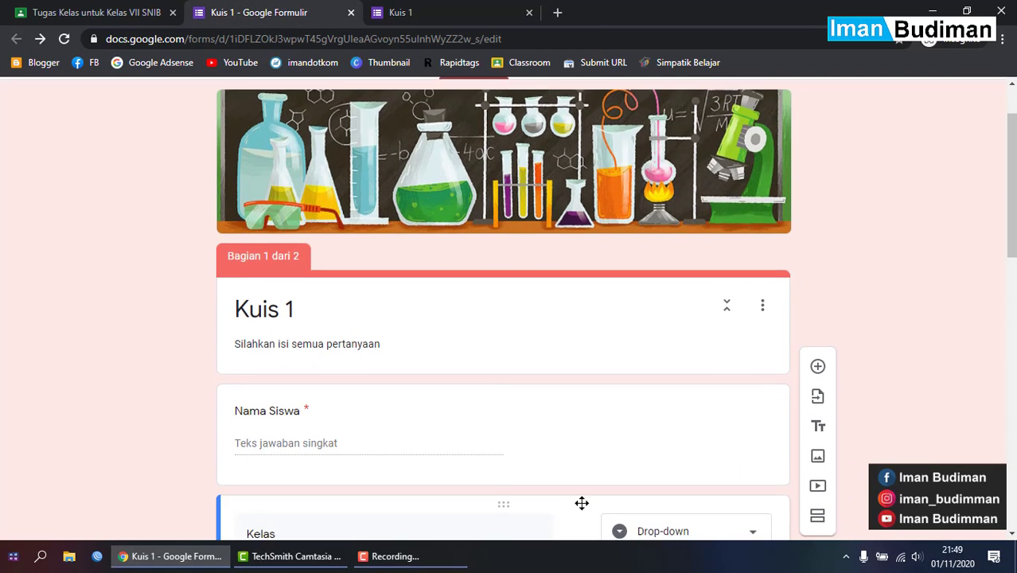
scroll(581, 503, down, 4)
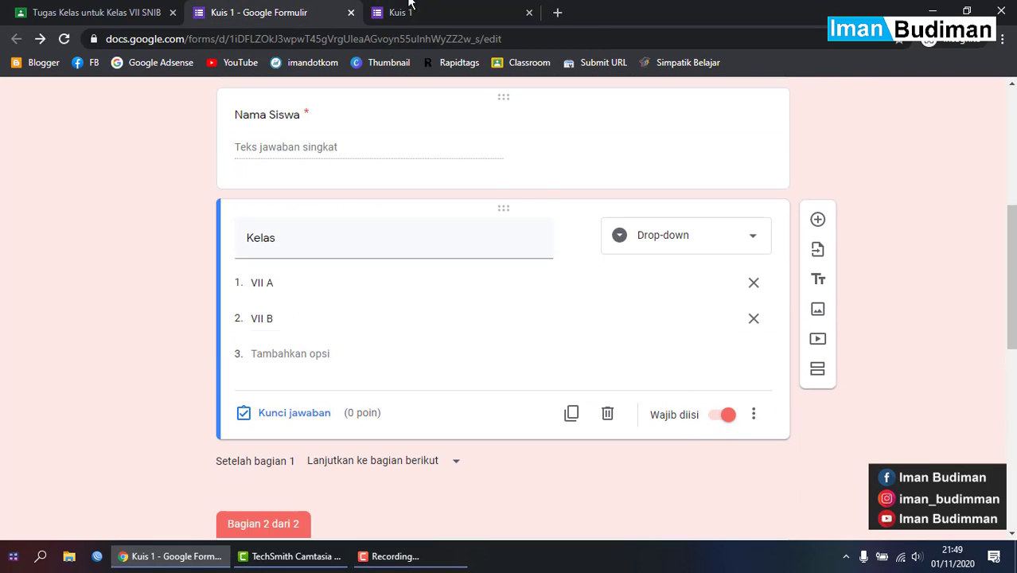
click(401, 12)
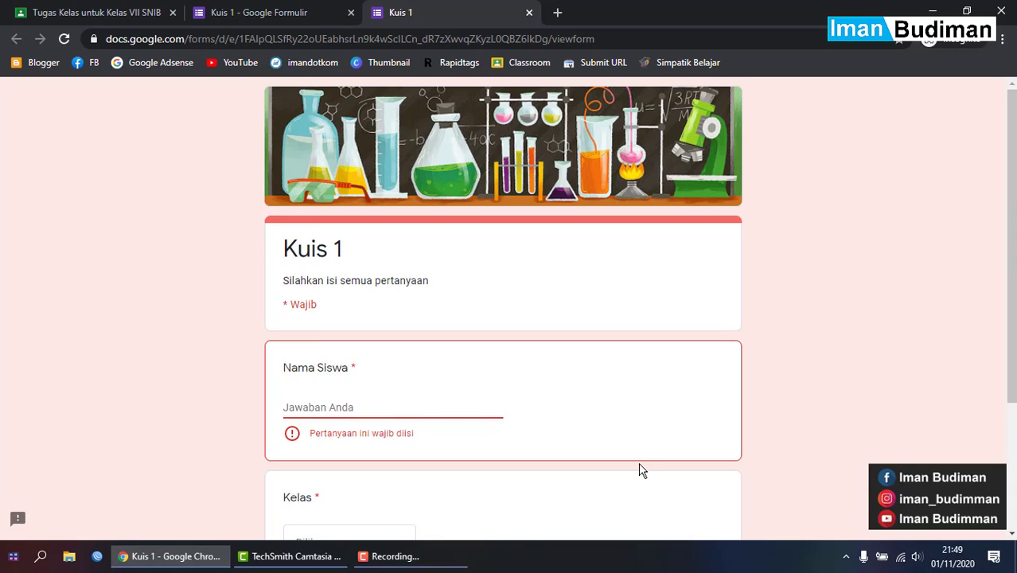
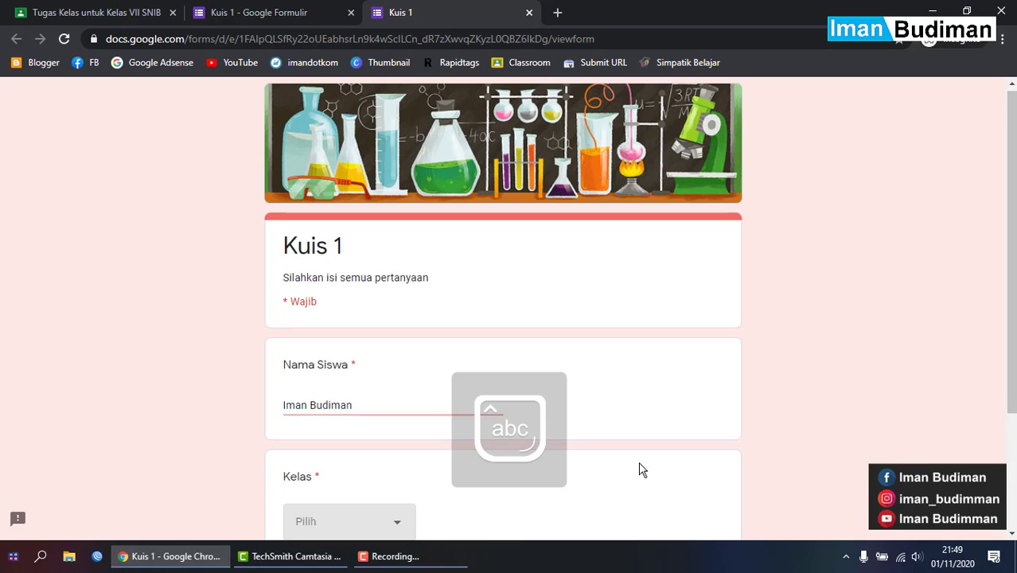
key(Tab)
scroll(466, 494, down, 2)
click(403, 384)
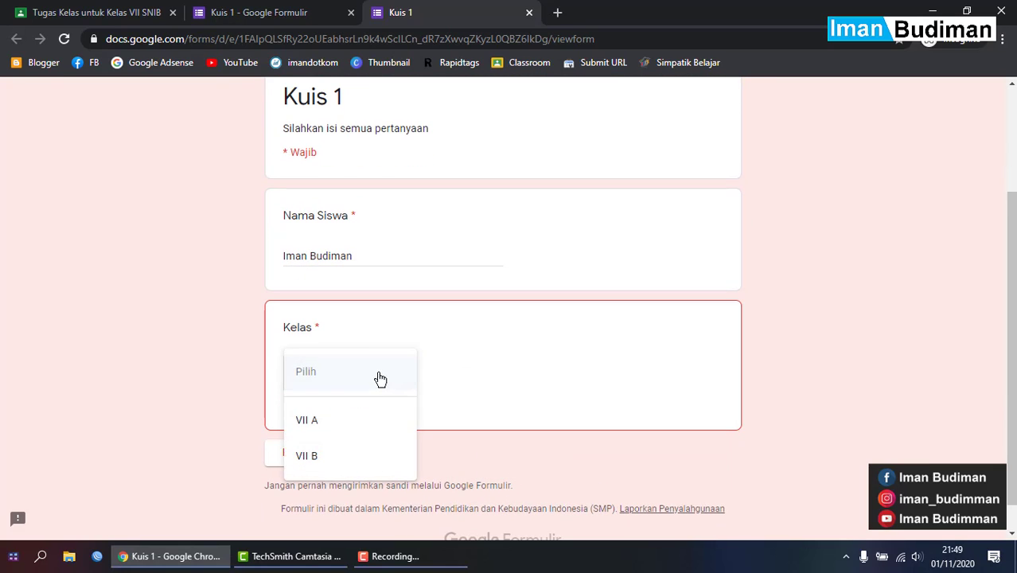
click(347, 415)
- In the SOAL section, pick the third IPS option and Ilmu Pengetahuan Alam, then submit with Kirim
click(332, 429)
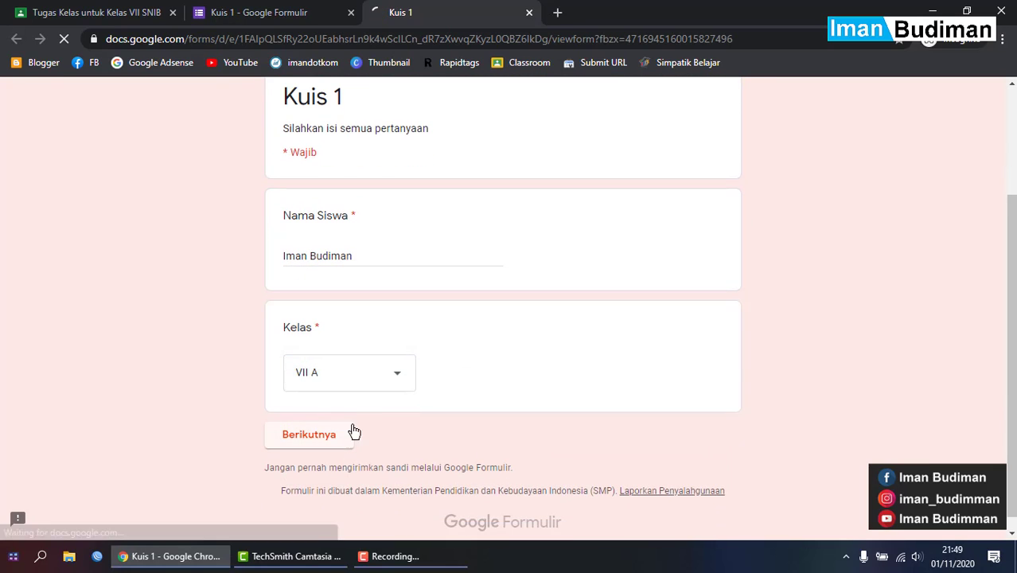
scroll(483, 440, down, 3)
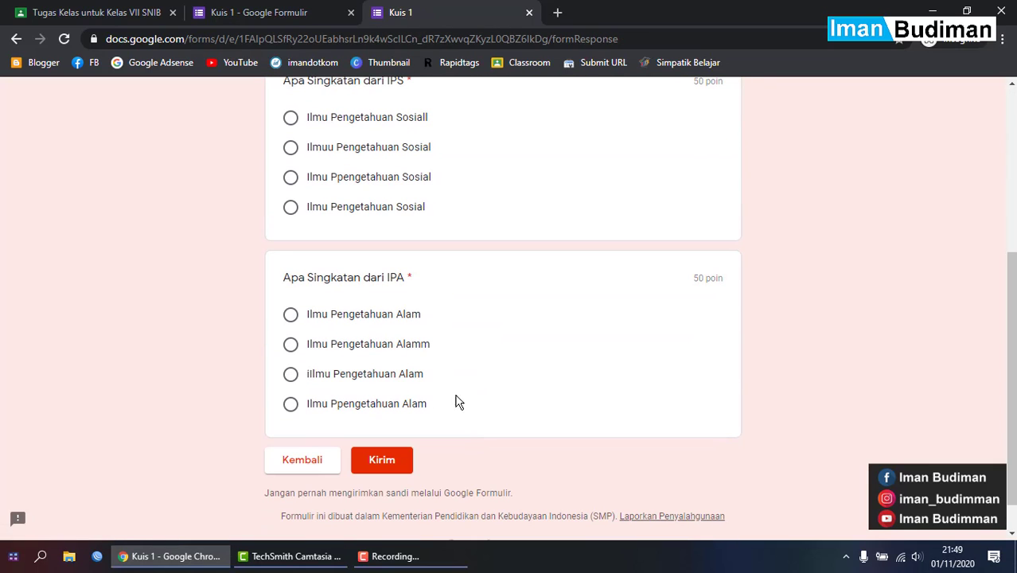
scroll(454, 376, up, 3)
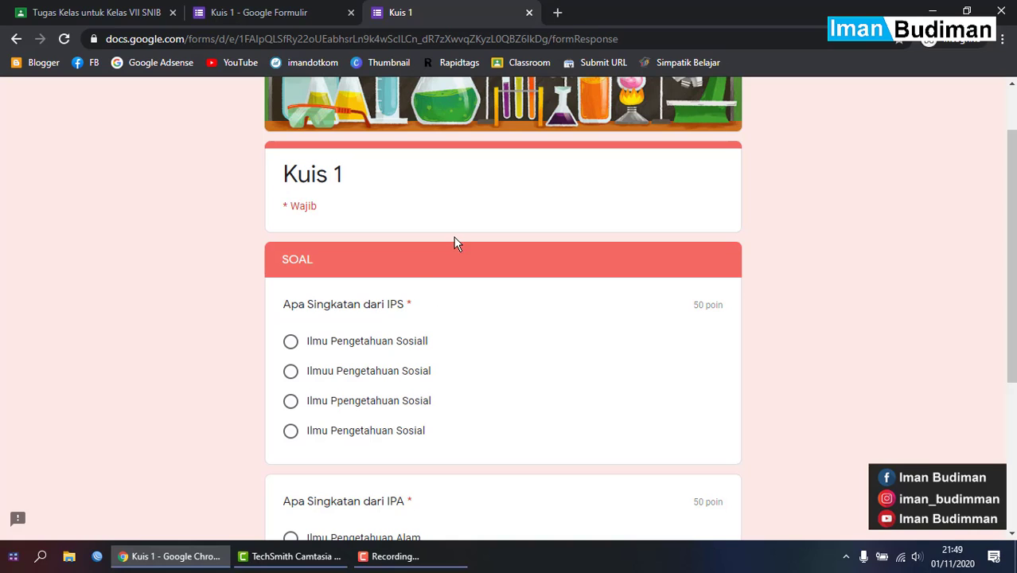
click(390, 408)
scroll(390, 409, down, 3)
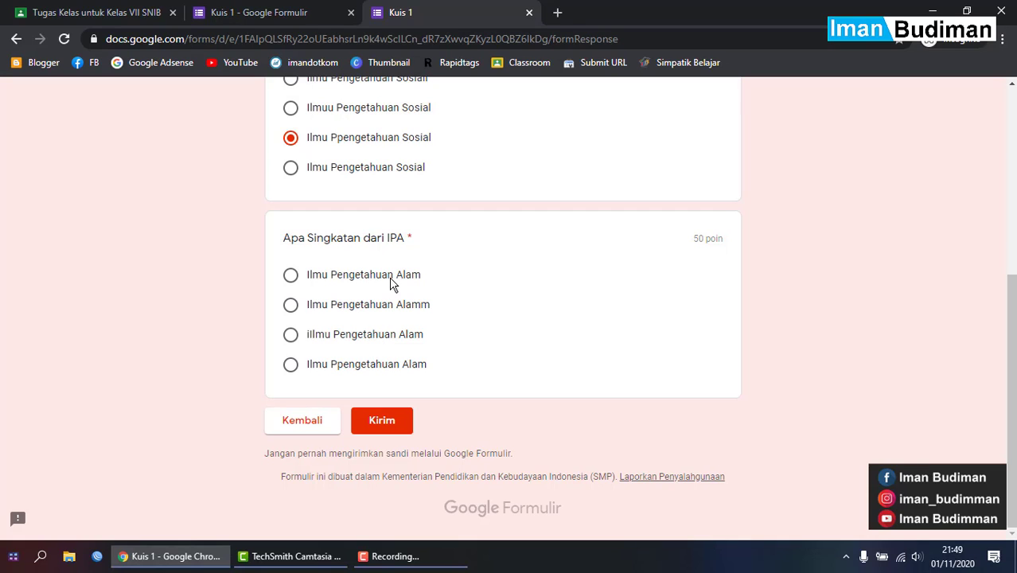
click(382, 277)
click(380, 425)
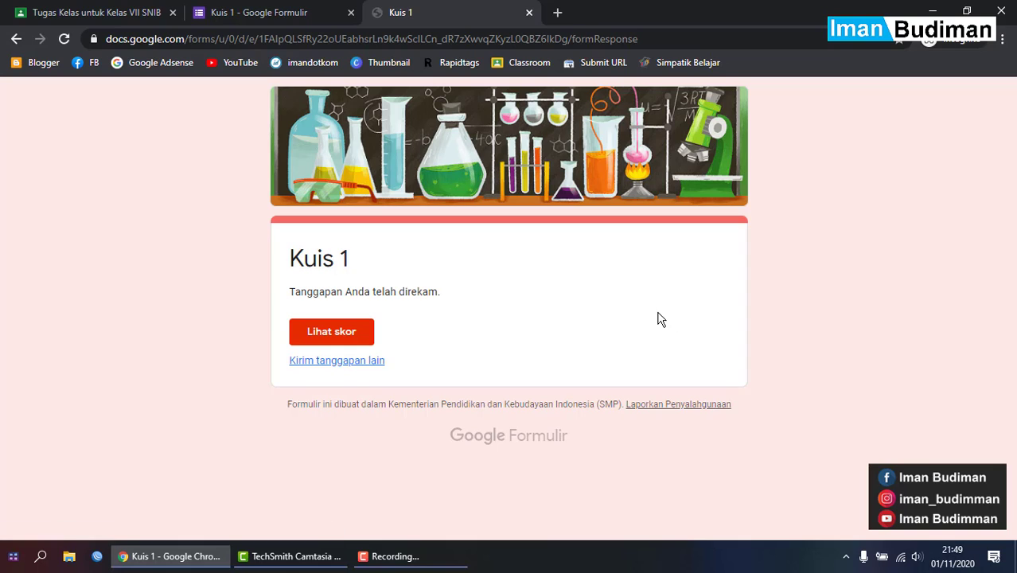
- View the scored response (50/100) and scroll through the graded answers
click(327, 326)
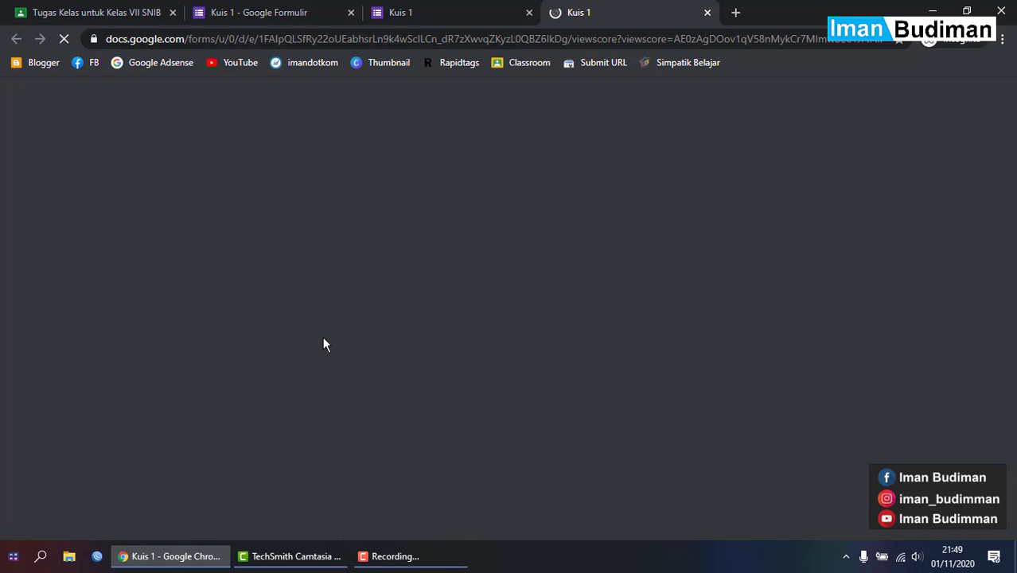
scroll(323, 338, down, 1)
scroll(323, 344, down, 1)
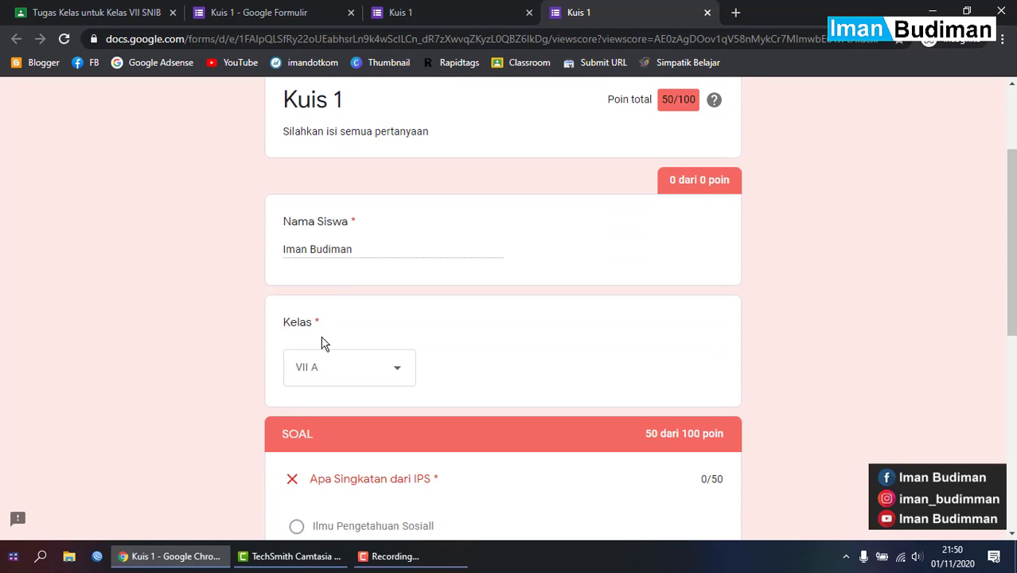
scroll(322, 344, down, 6)
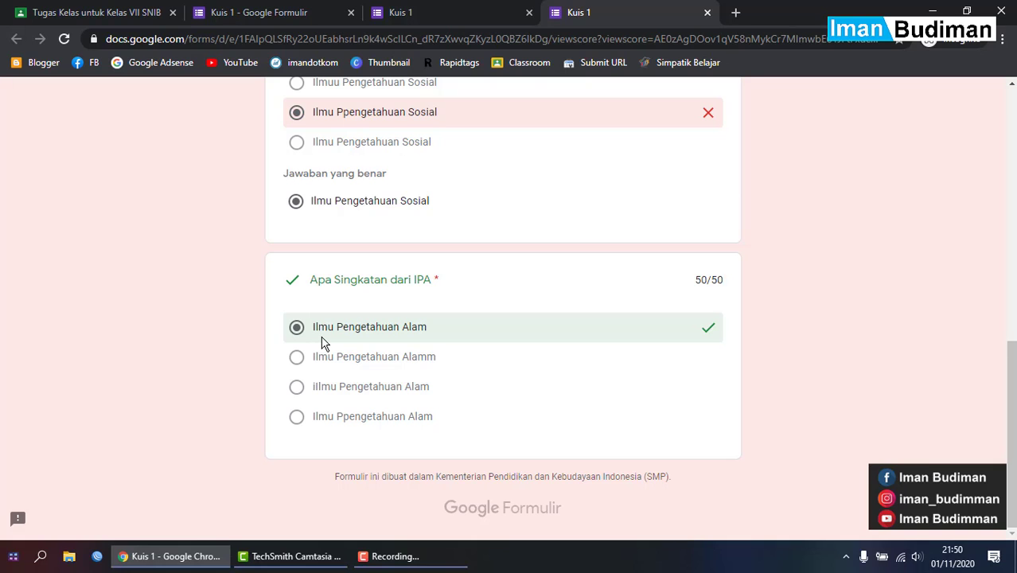
scroll(323, 343, up, 4)
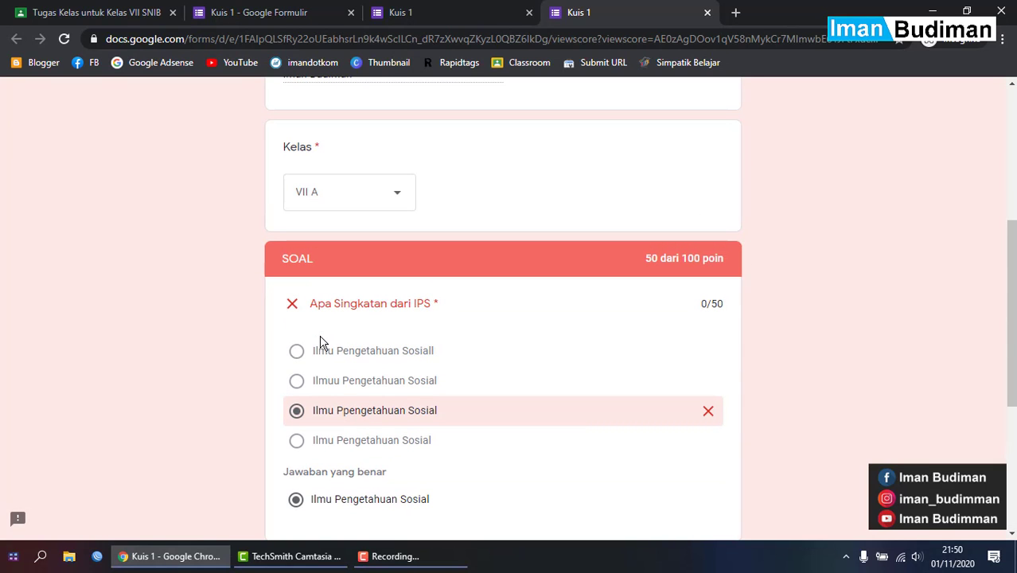
scroll(322, 344, up, 4)
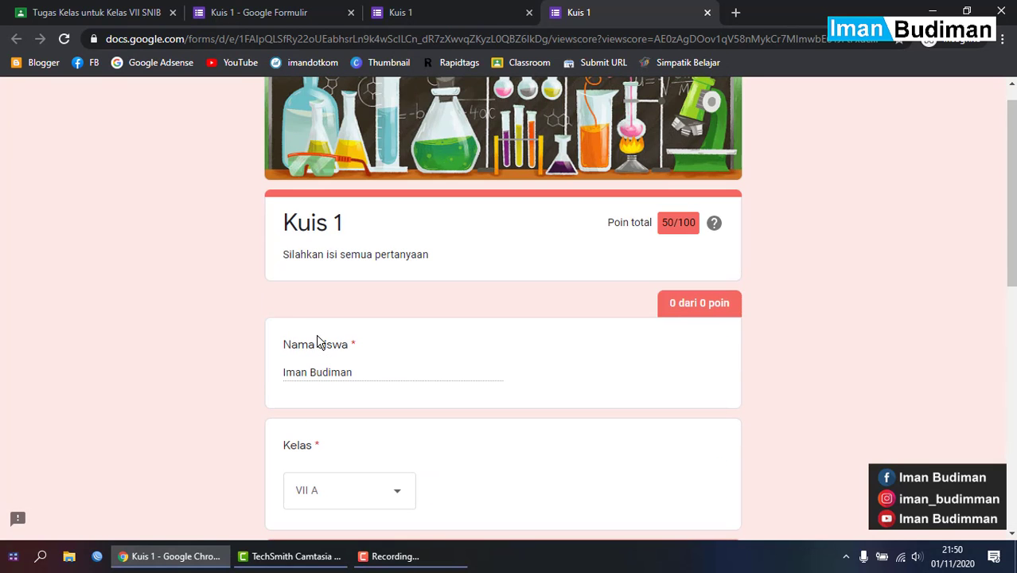
- Close both preview tabs and return to the top of the Kuis 1 editor
click(413, 10)
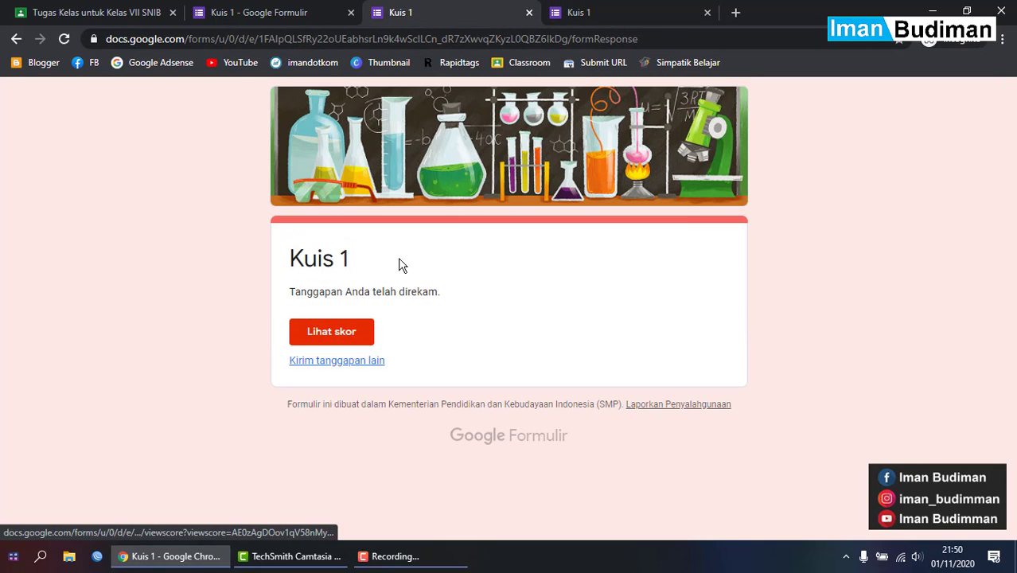
click(530, 12)
click(529, 12)
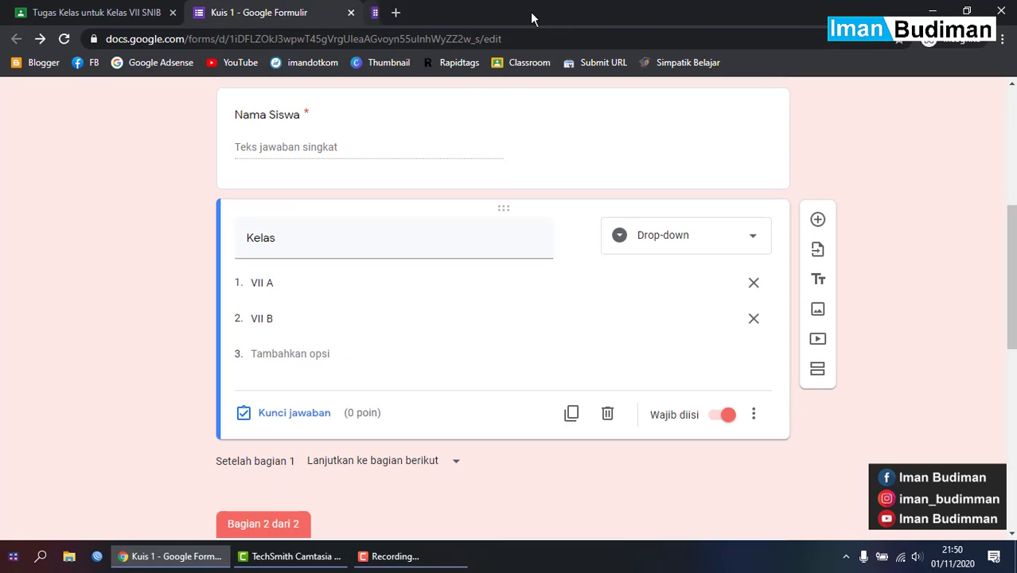
scroll(550, 294, up, 5)
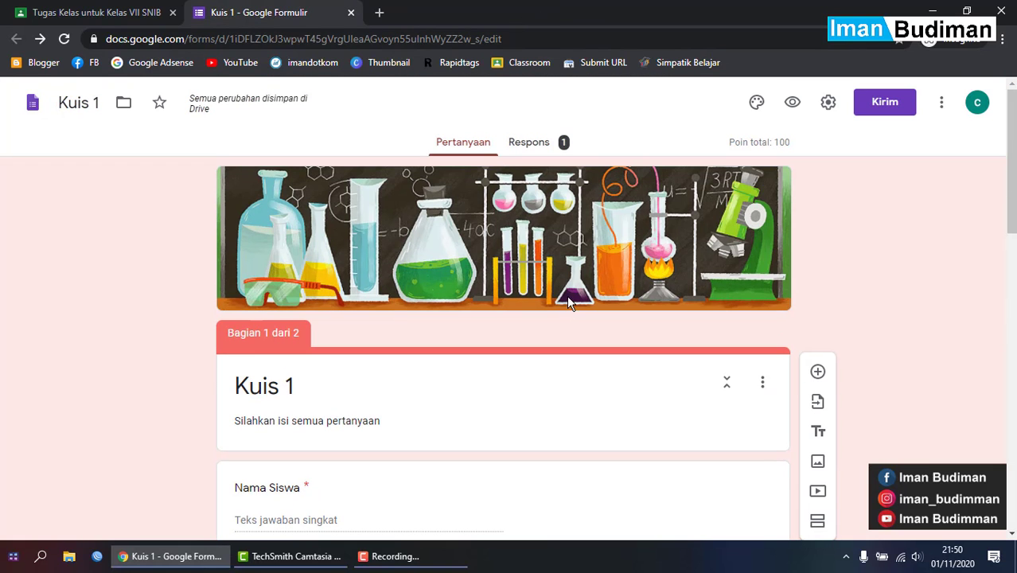
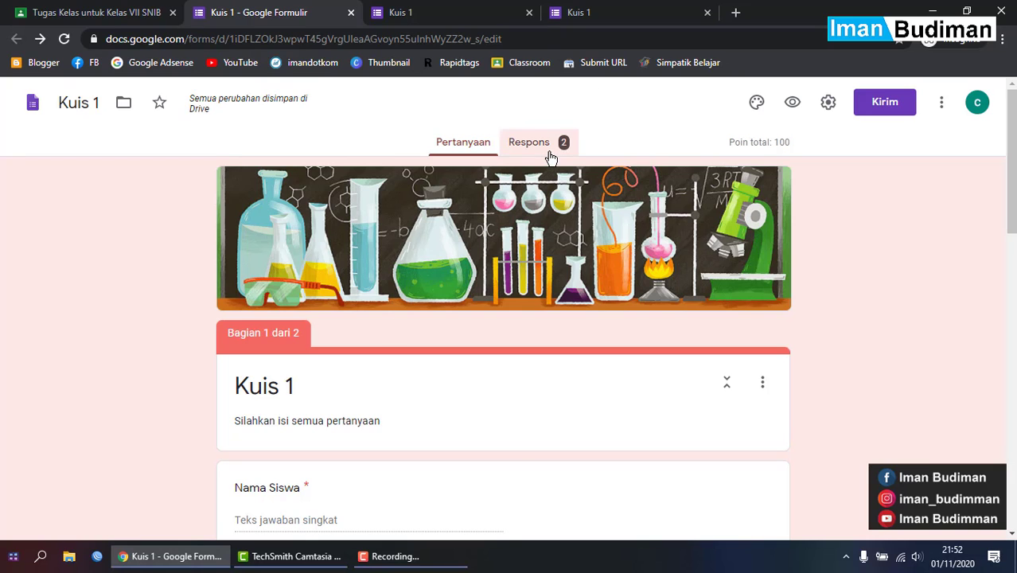
- Review both respondents' answers, then link responses to a new spreadsheet named Kuis 1 (Respons)
click(529, 143)
scroll(569, 360, down, 6)
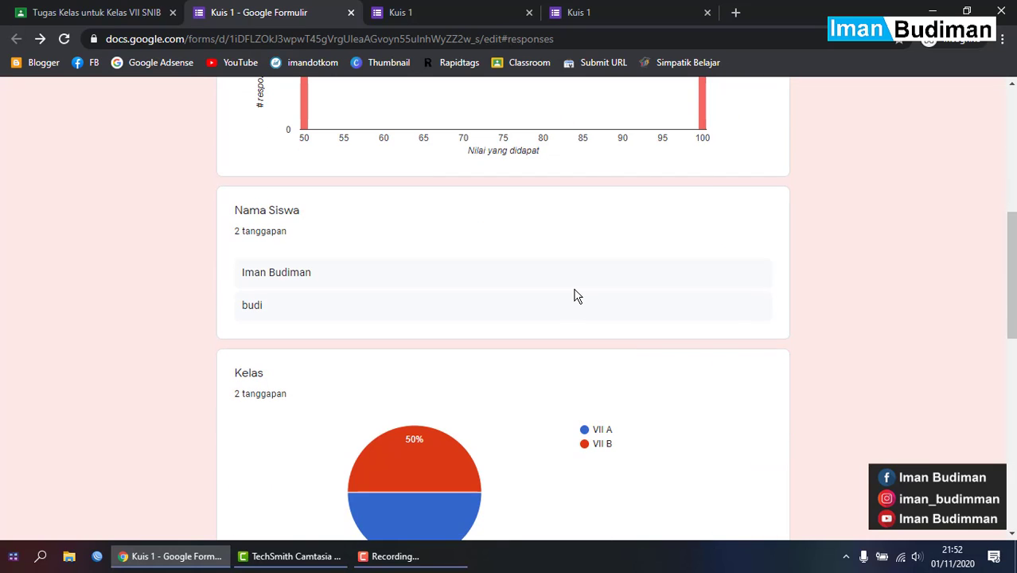
double_click(244, 273)
click(374, 269)
drag(242, 306, 254, 305)
scroll(428, 305, up, 6)
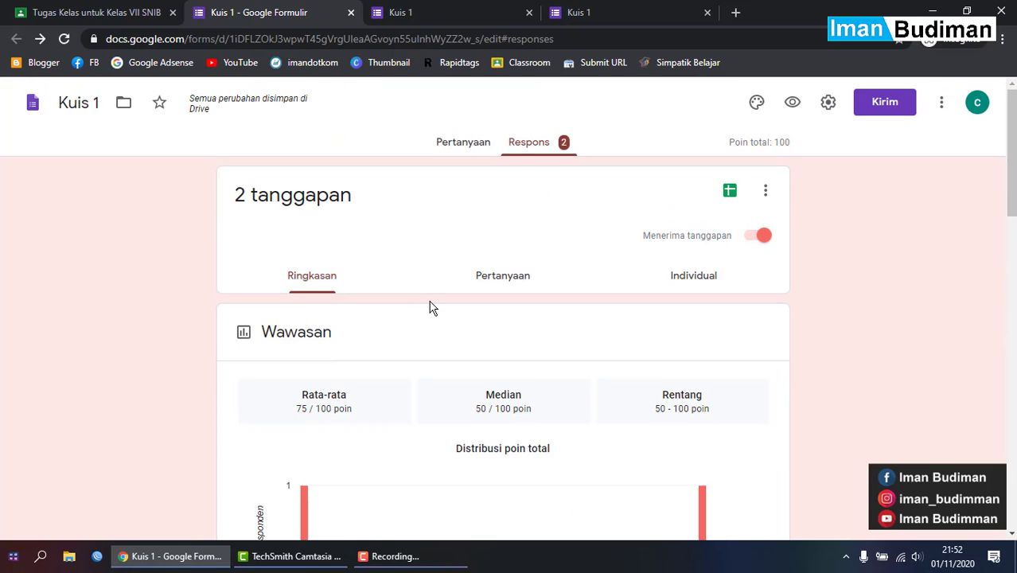
click(731, 189)
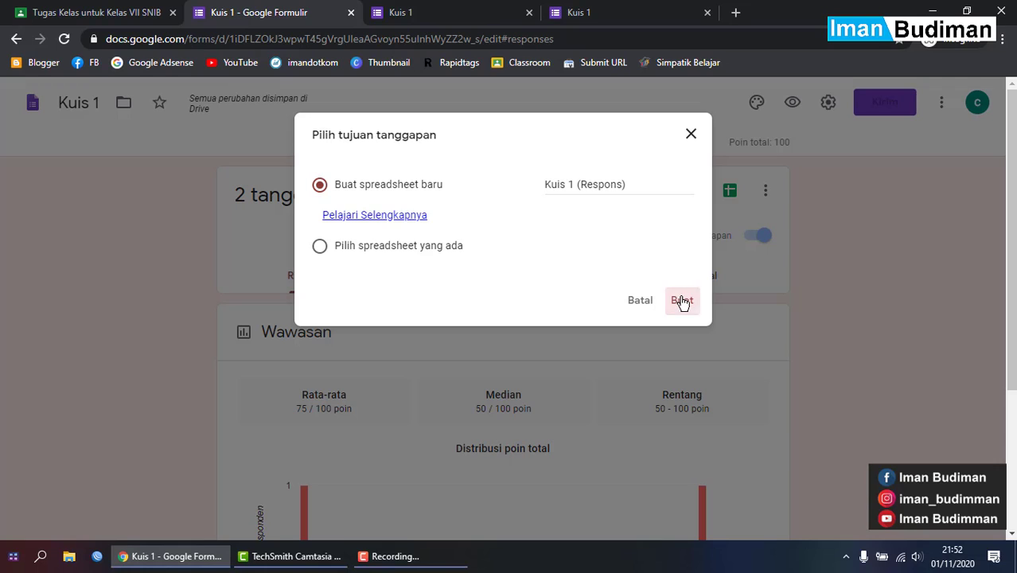
click(682, 301)
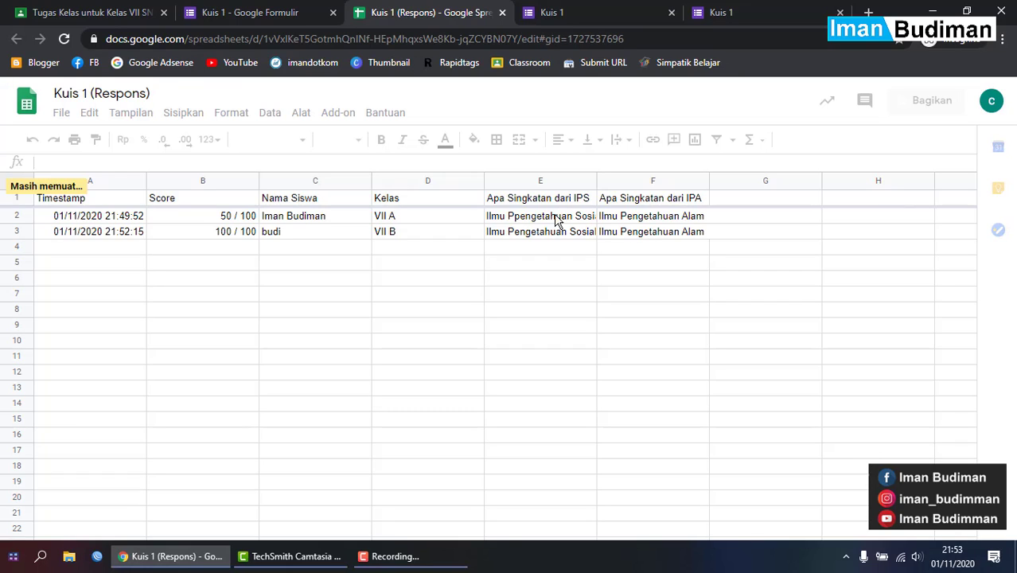
- After checking the 50/100 and 100/100 response rows, close the two extra Kuis 1 tabs
click(672, 12)
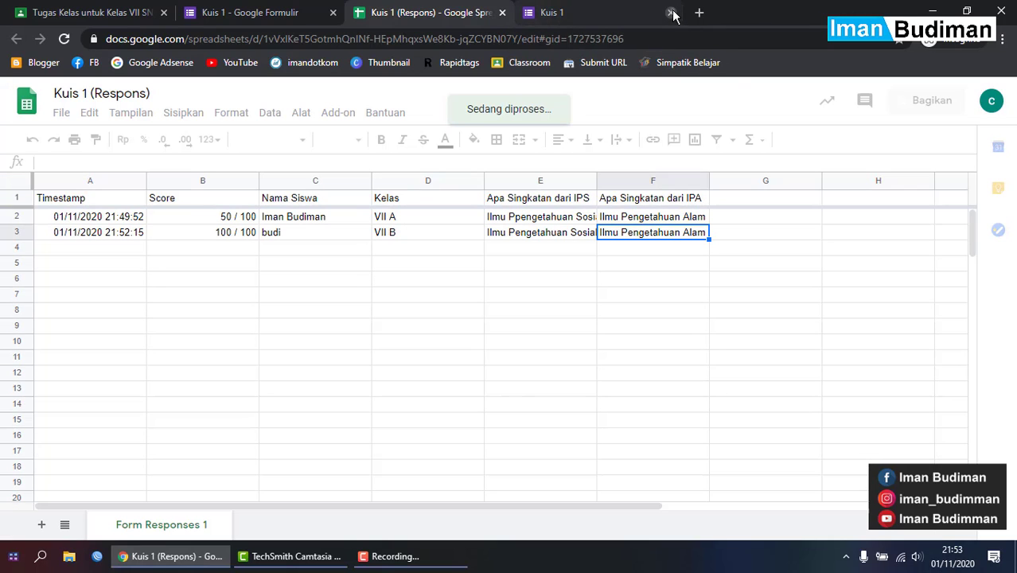
click(673, 13)
- Close the response sheet, check the form's Kirim send options, then close the Forms tab
key(ctrl+w)
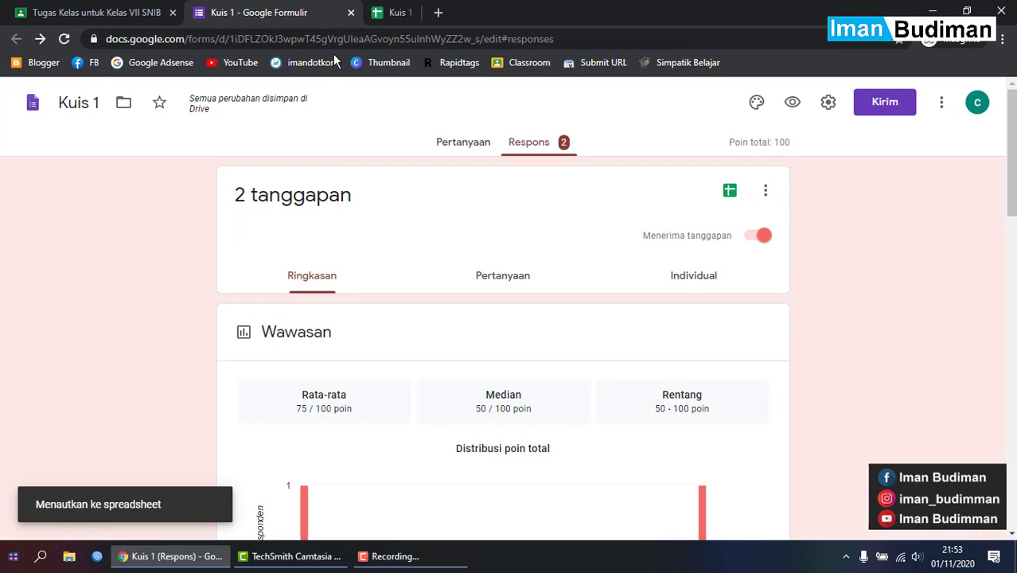
click(874, 108)
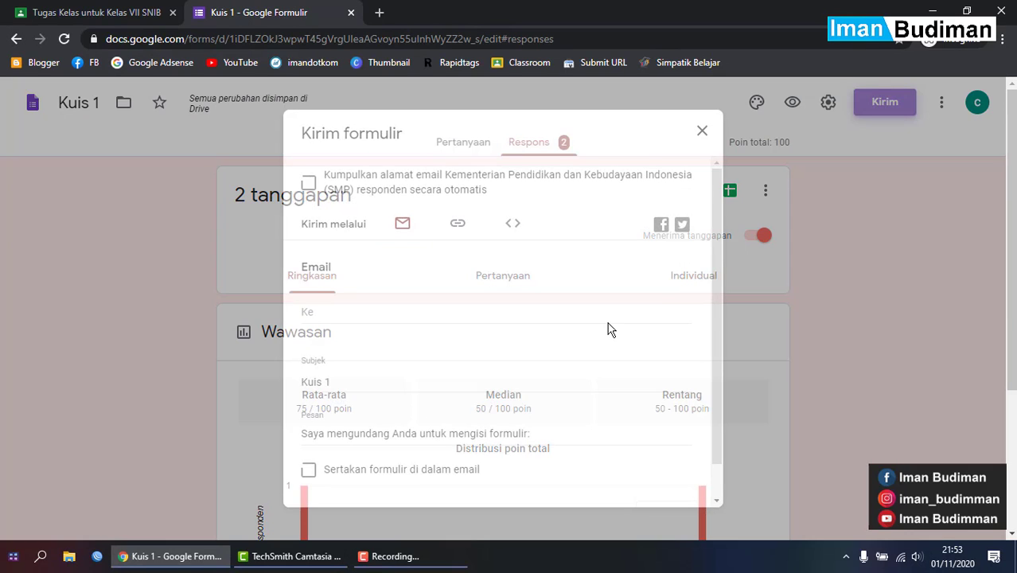
scroll(363, 265, down, 1)
scroll(378, 301, up, 1)
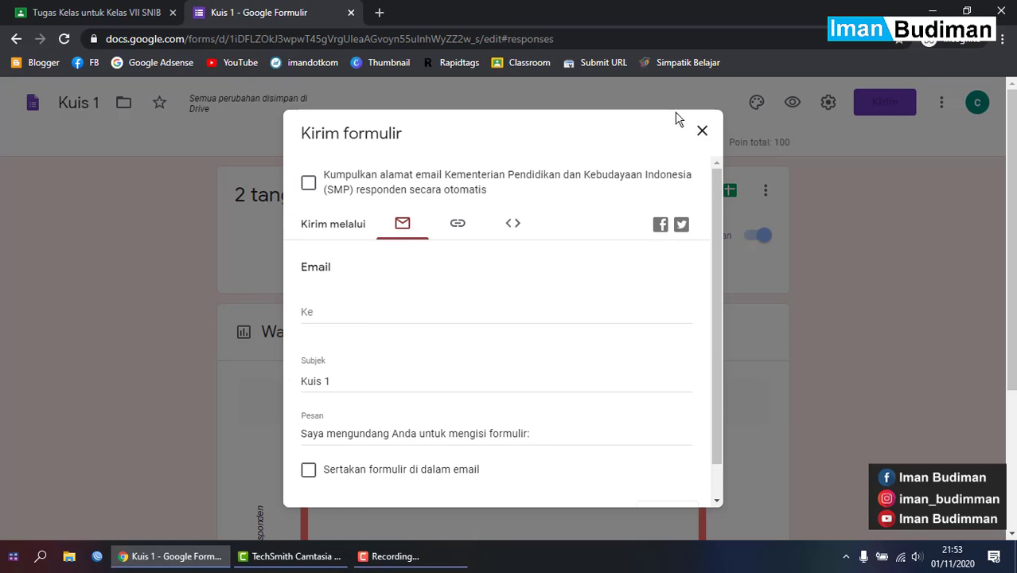
click(351, 13)
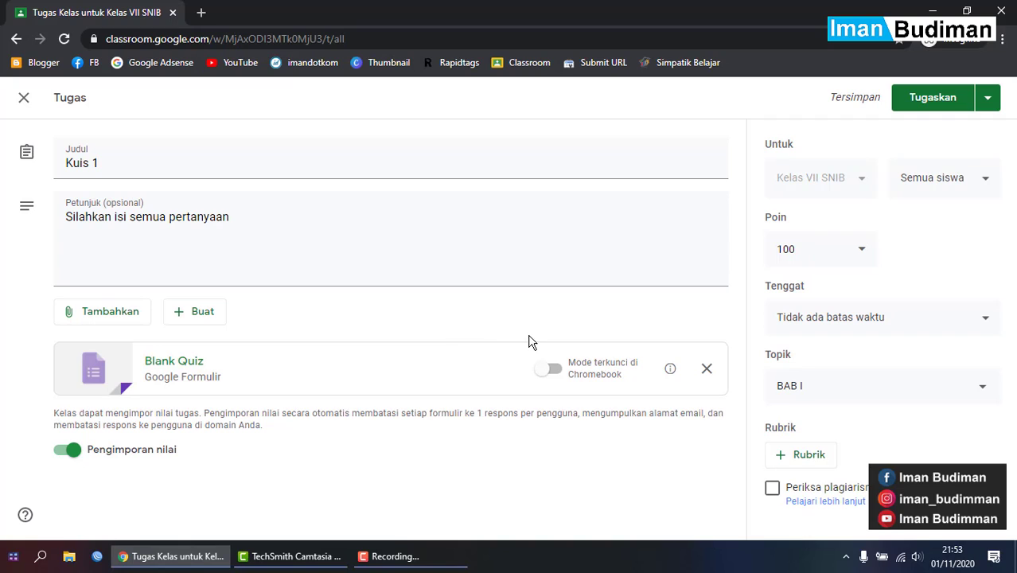
- Open the Blank Quiz attachment on the Kuis 1 Tugas page in Google Forms
click(250, 375)
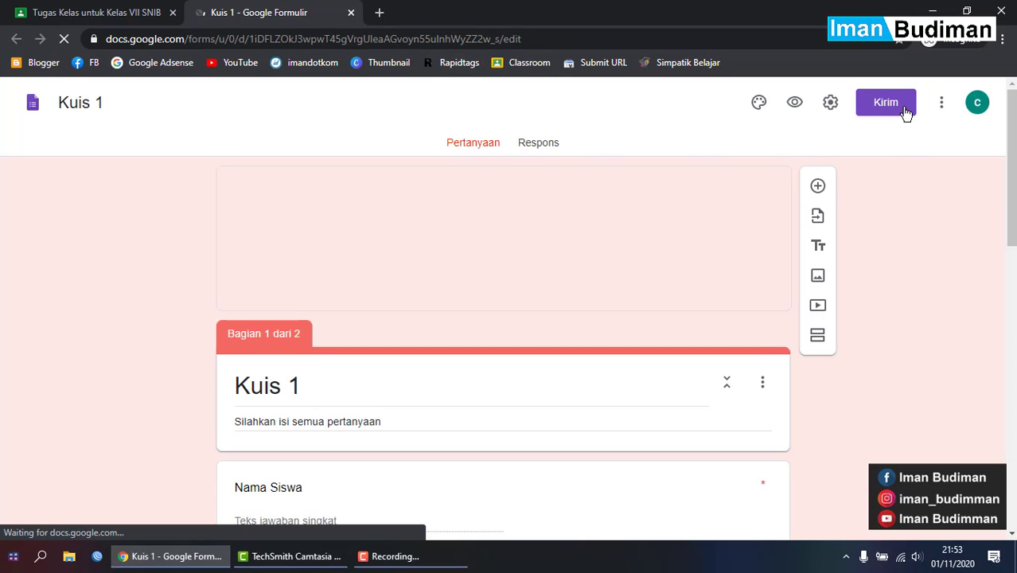
scroll(405, 288, down, 5)
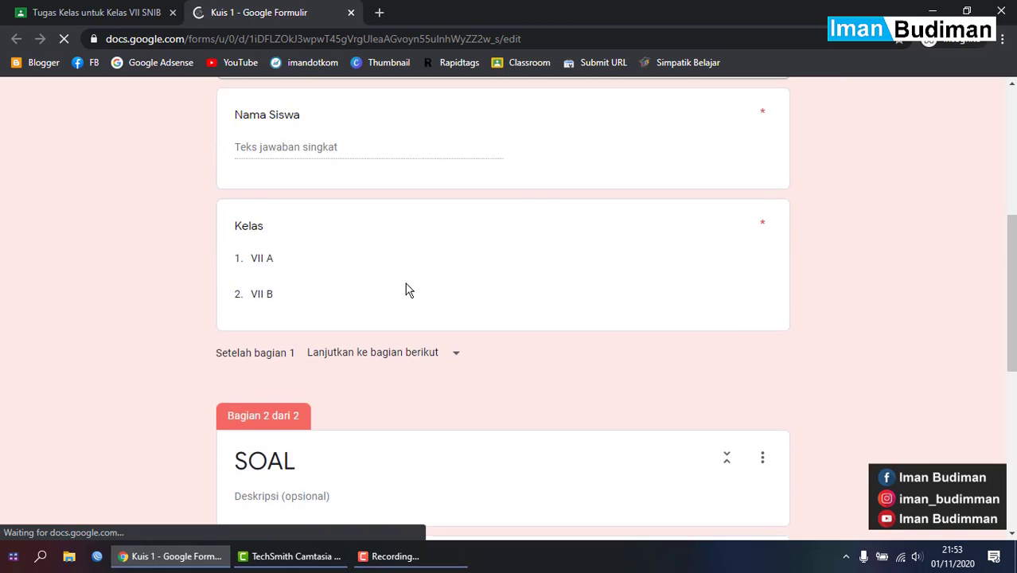
scroll(405, 289, down, 6)
scroll(405, 288, up, 10)
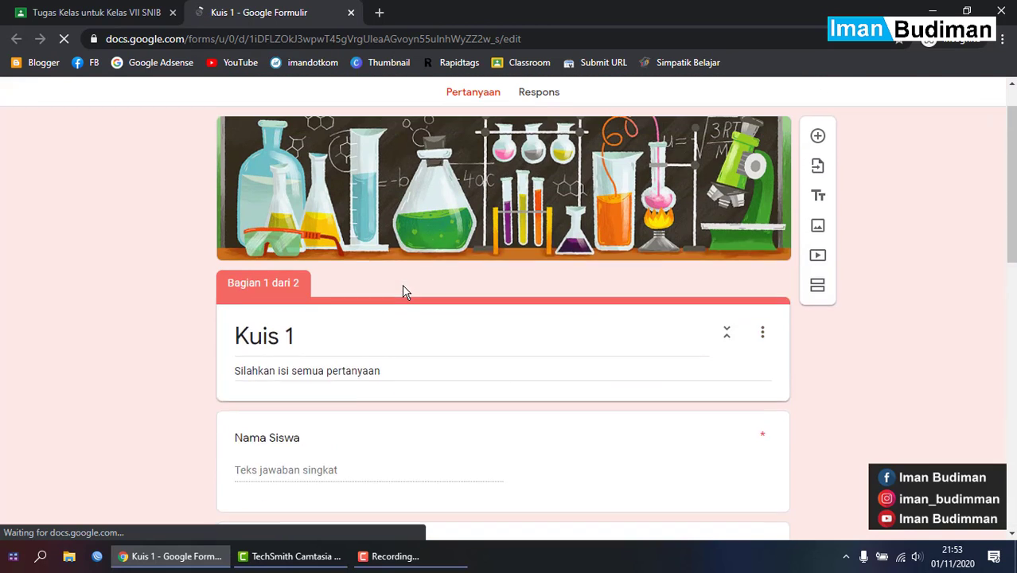
scroll(404, 291, up, 1)
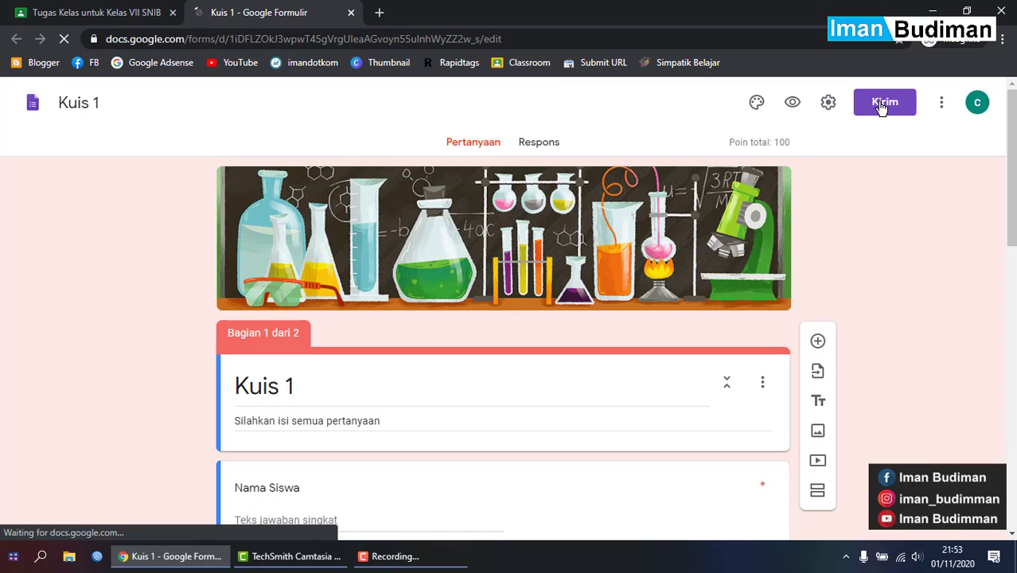
click(882, 106)
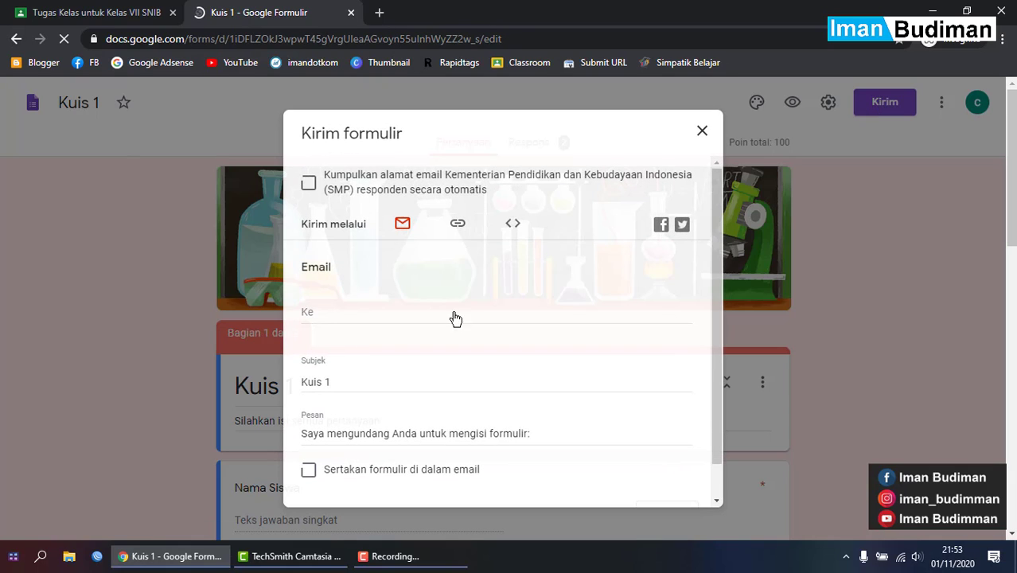
scroll(382, 334, down, 1)
scroll(382, 334, up, 1)
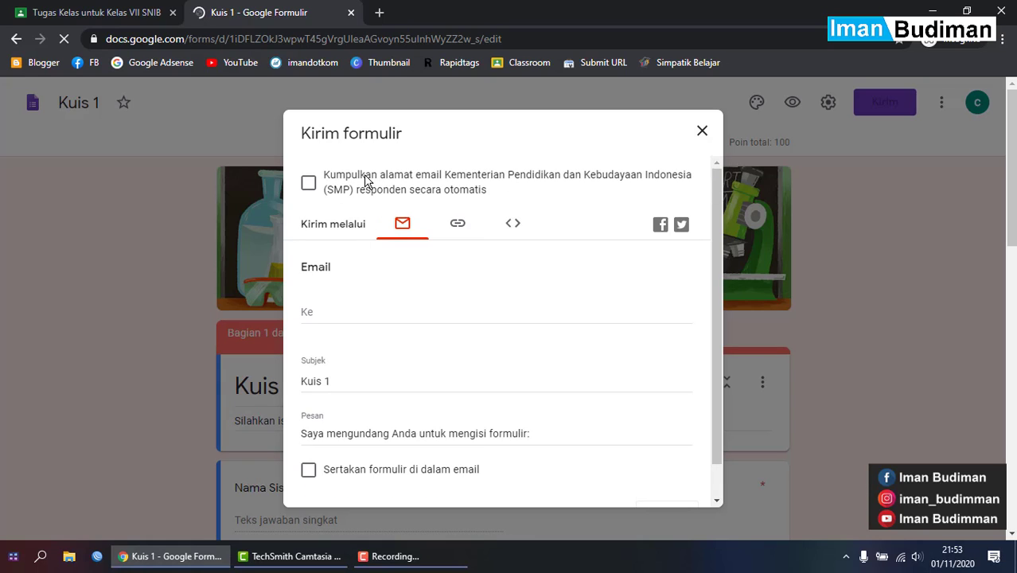
scroll(363, 195, down, 1)
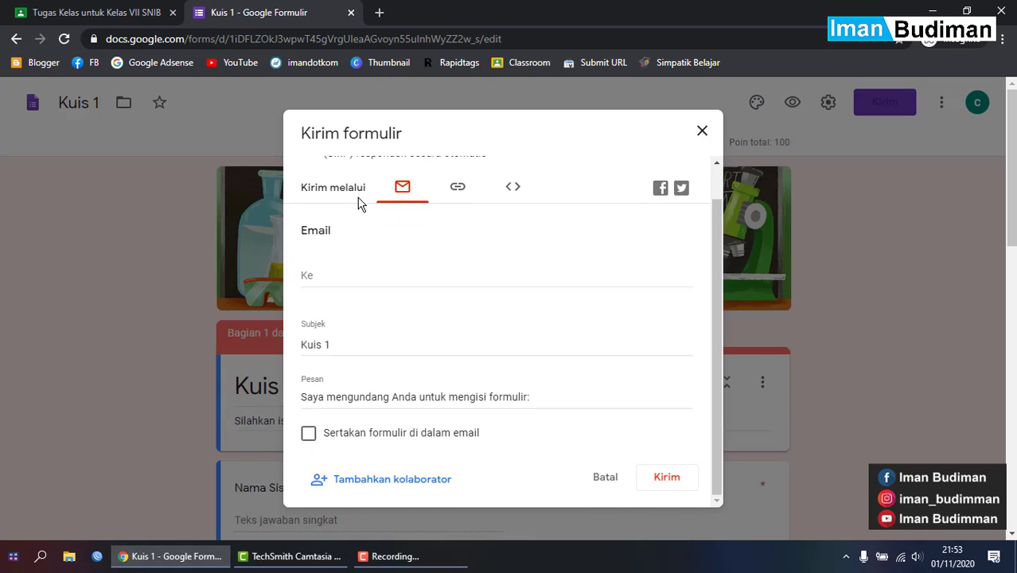
click(702, 130)
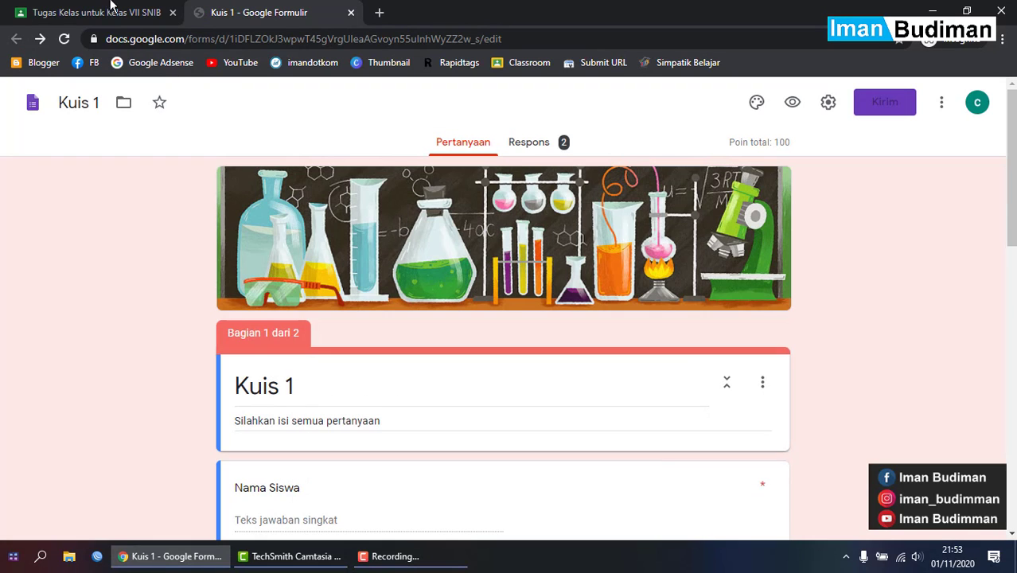
- Return to the Classroom draft and publish Kuis 1 with Tugaskan under BAB I
click(97, 6)
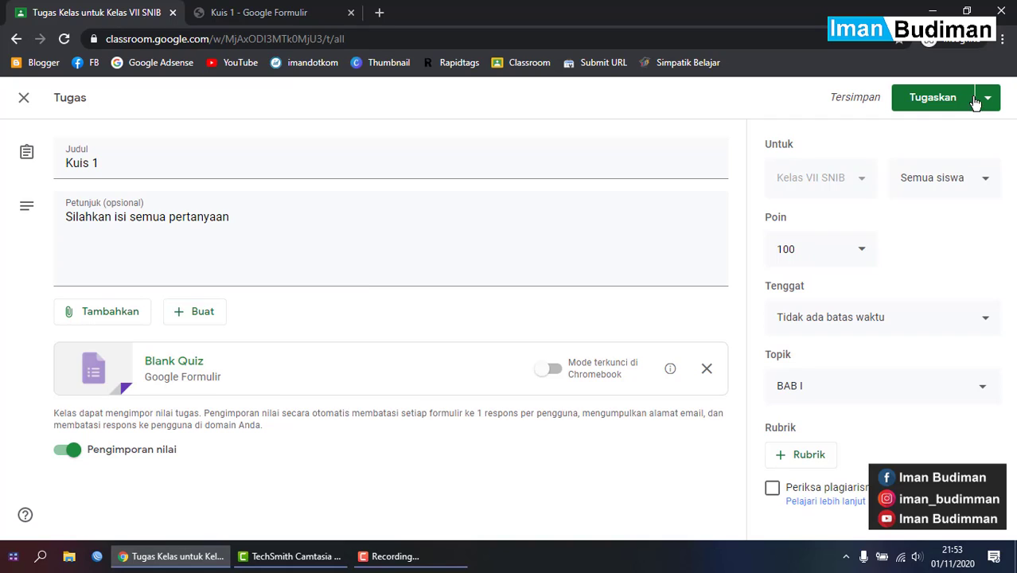
click(946, 109)
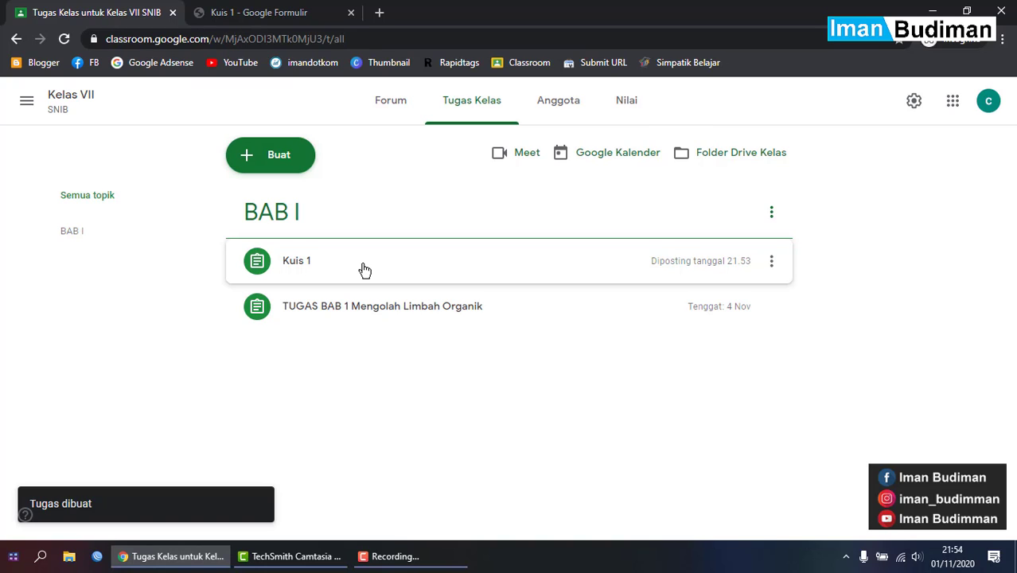
- Check the Nilai gradebook, then open Kuis 1's Tugas siswa page and its grade box
click(641, 102)
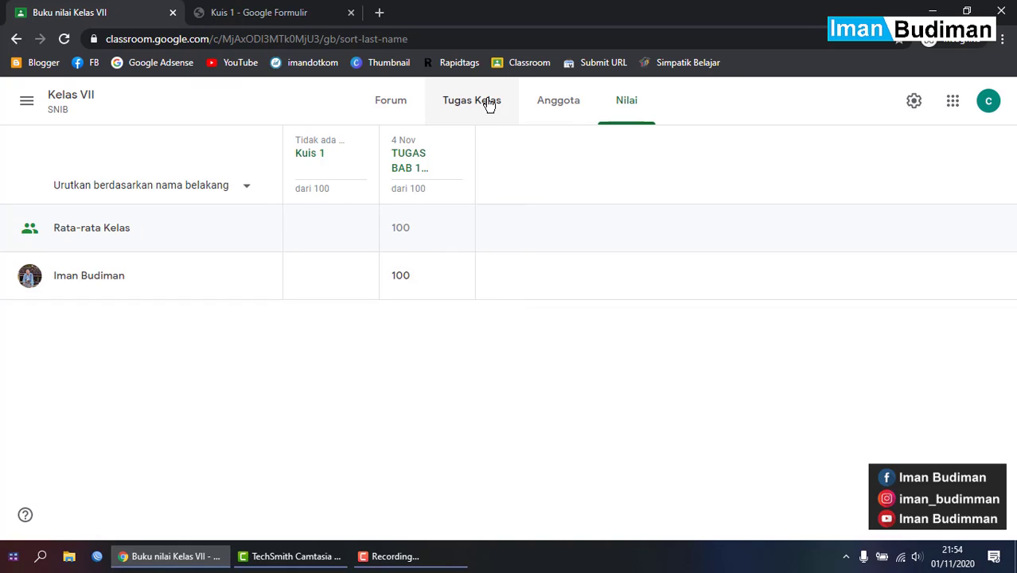
click(468, 116)
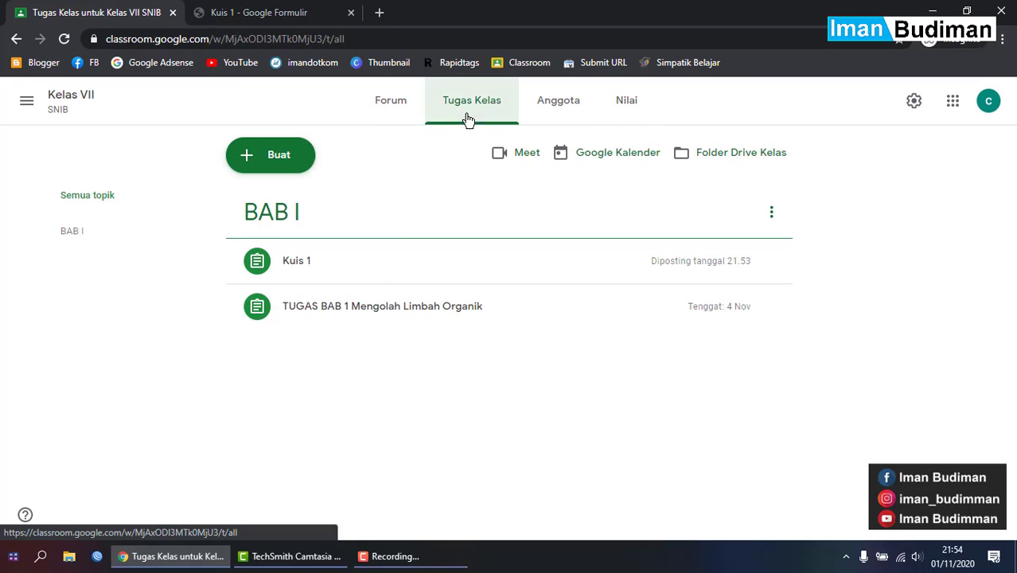
click(393, 261)
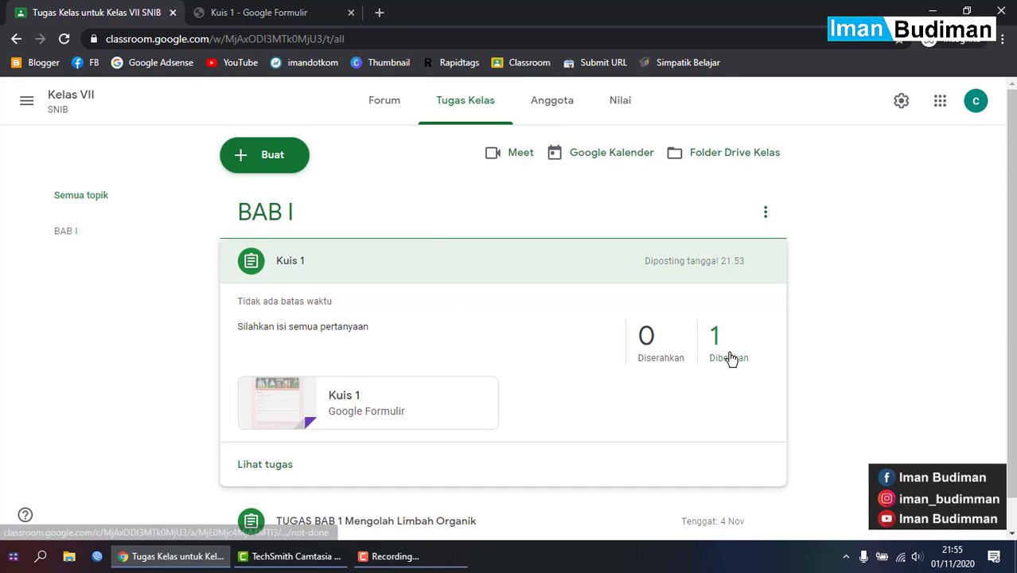
click(540, 344)
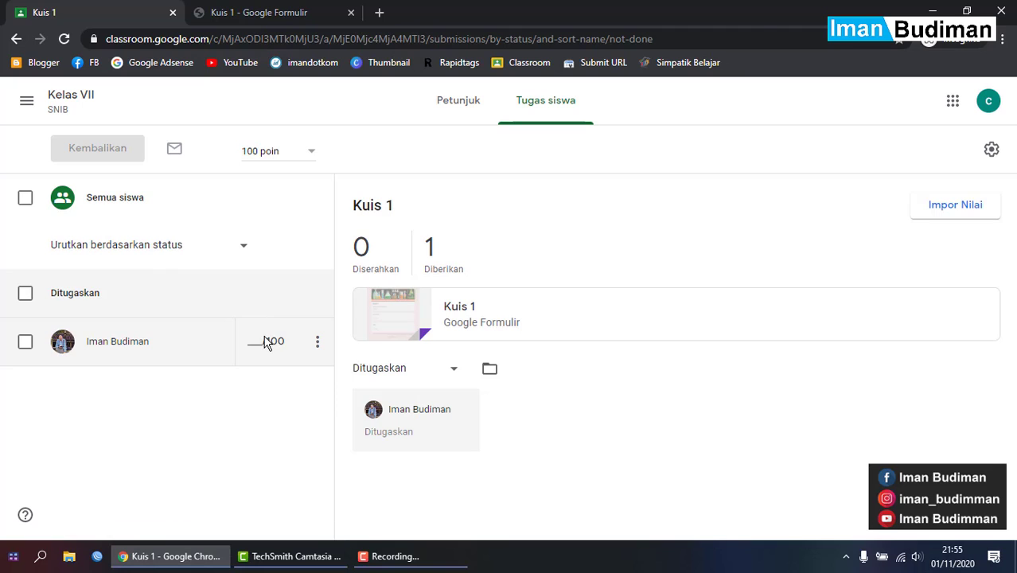
click(267, 343)
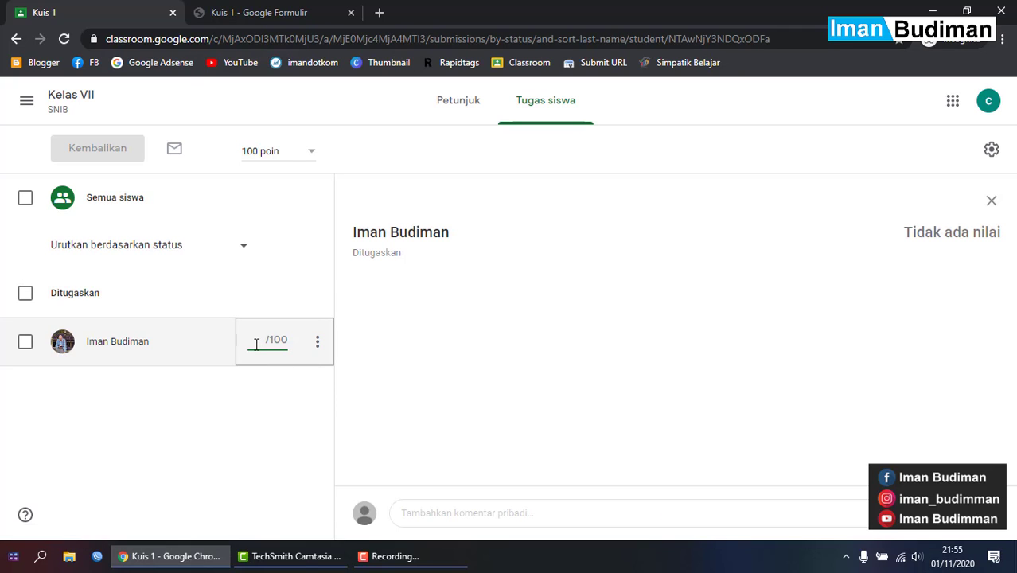
- Scroll through the Kuis 1 form from the title to the IPA question and back up
click(255, 12)
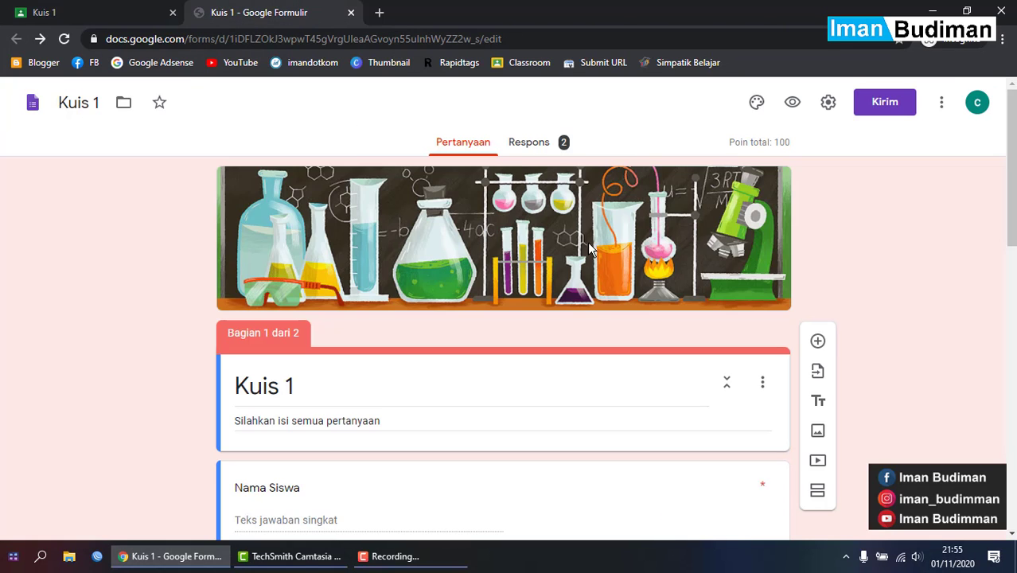
scroll(823, 280, down, 1)
scroll(823, 280, down, 2)
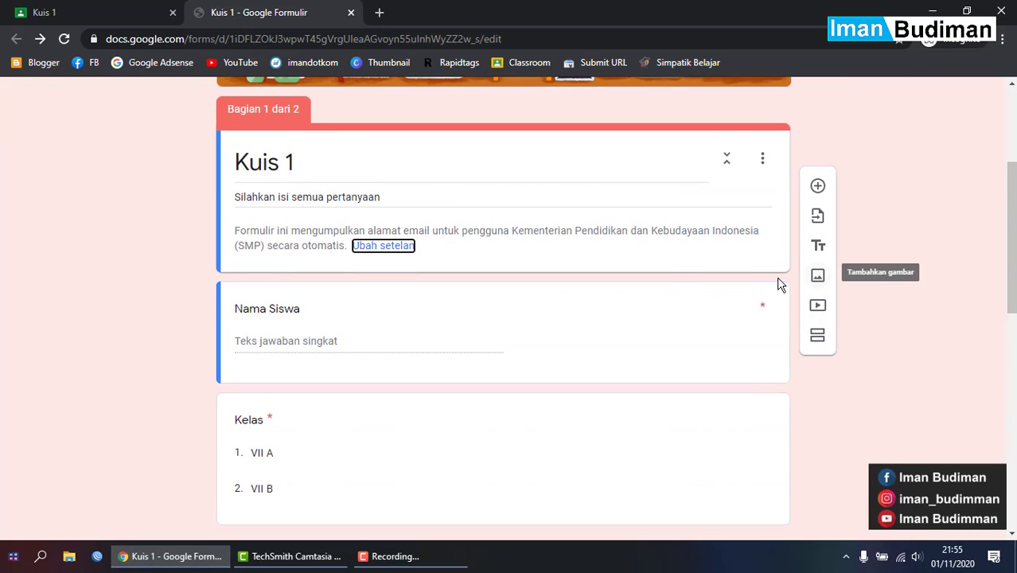
scroll(681, 272, down, 3)
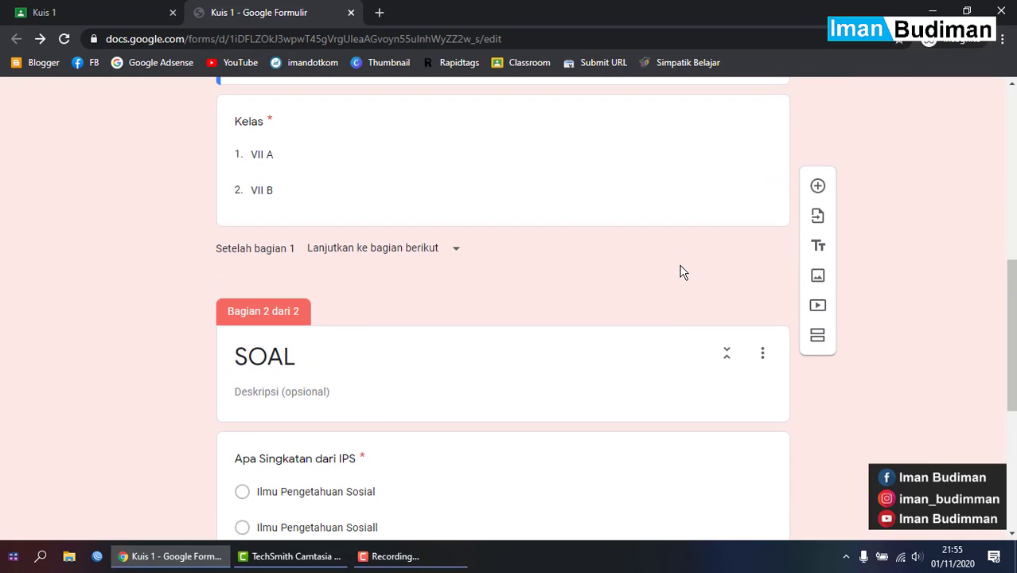
scroll(679, 270, up, 6)
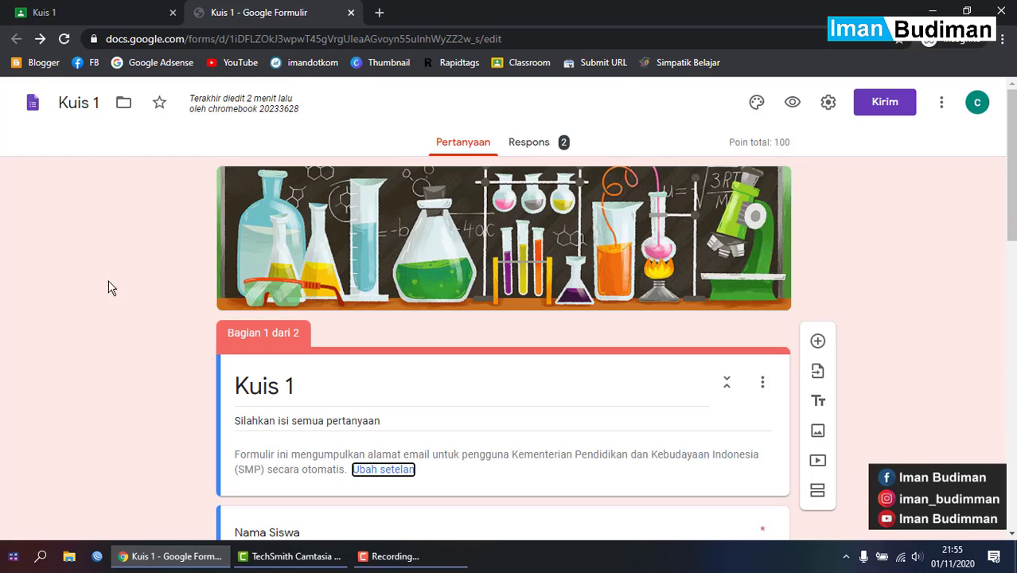
scroll(179, 303, down, 10)
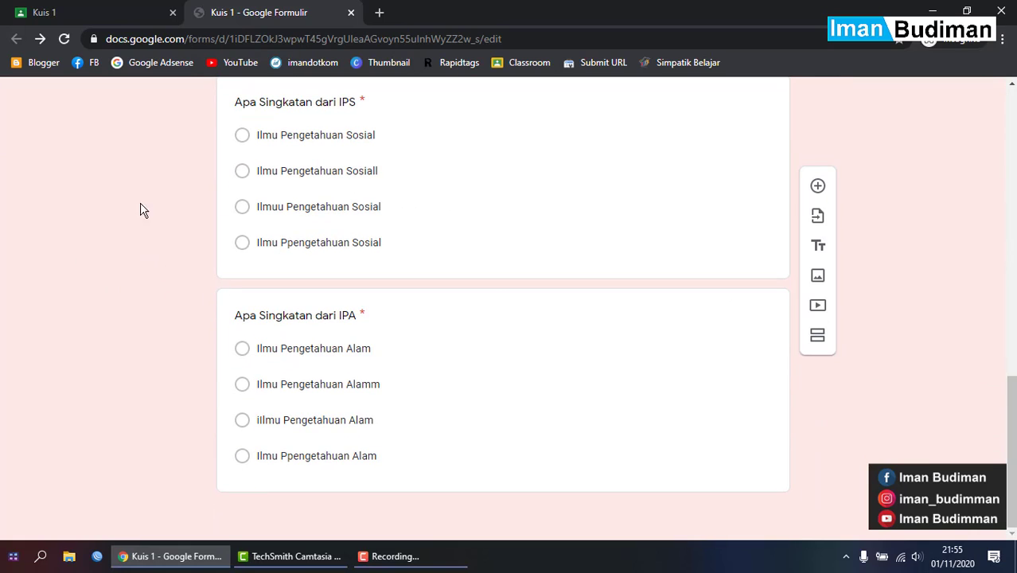
scroll(141, 210, up, 8)
scroll(165, 356, up, 3)
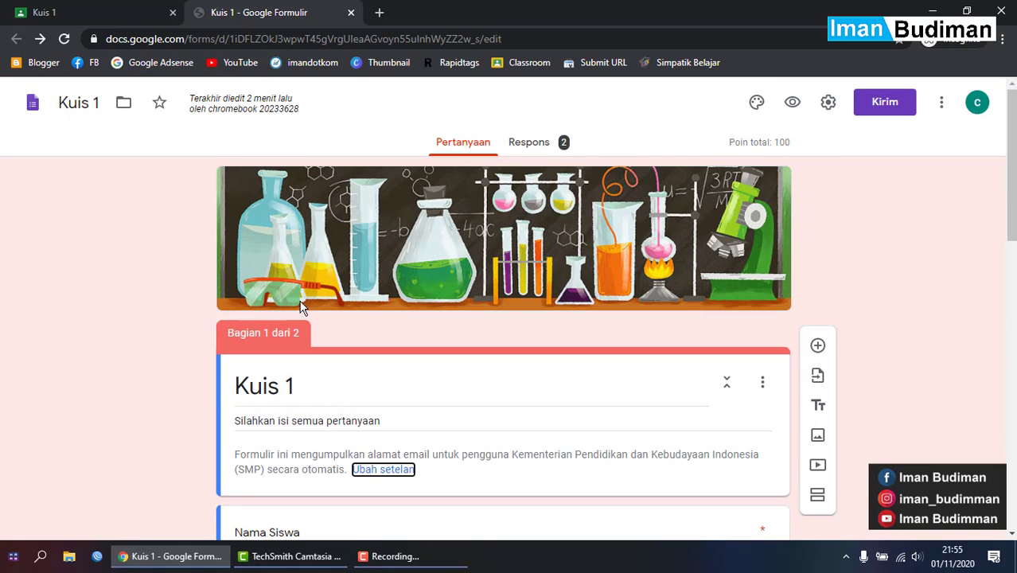
- View Kuis 1's Petunjuk, then go to Kelas VII's Tugas Kelas list and on to Forum
click(89, 10)
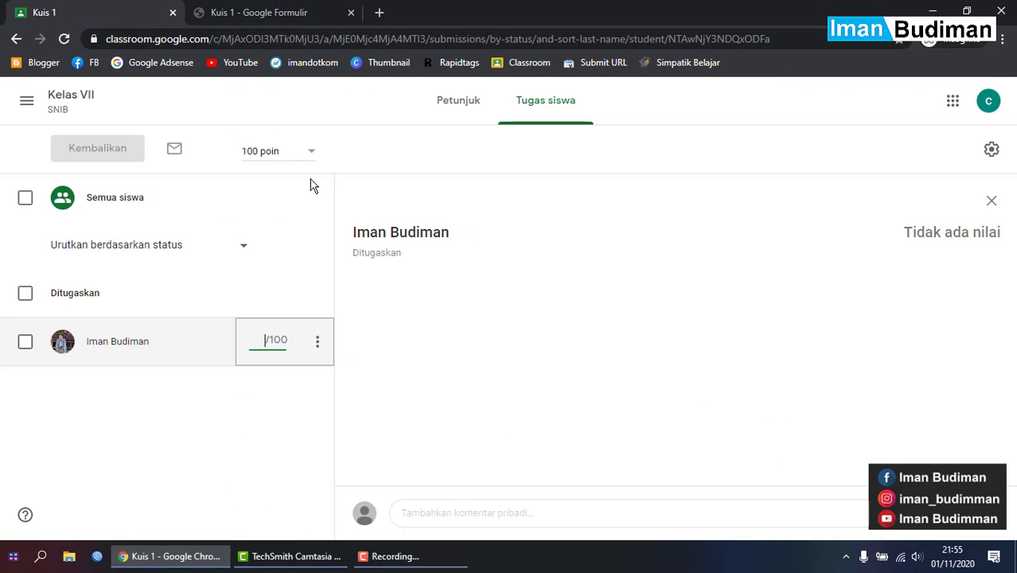
click(461, 111)
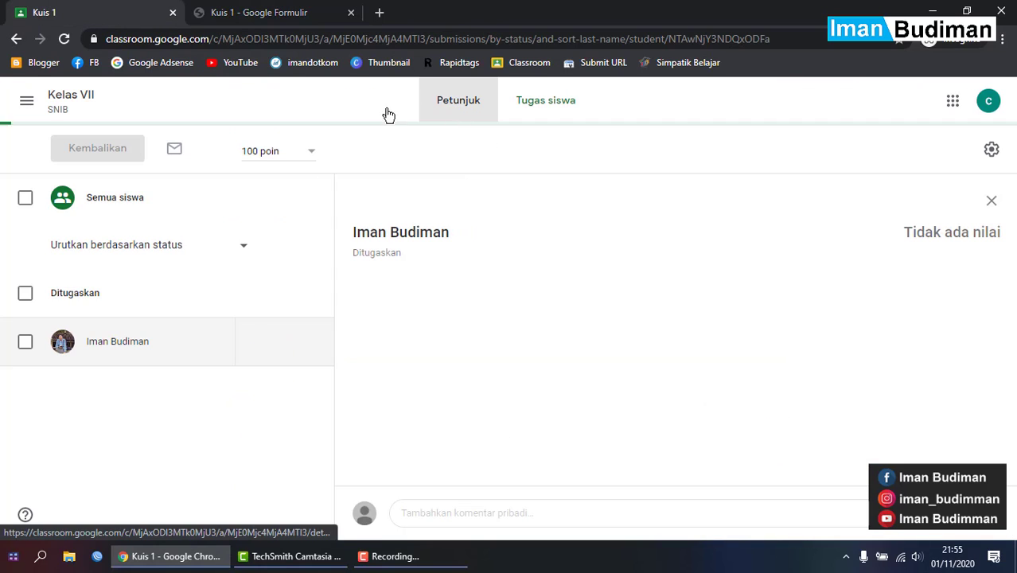
click(80, 102)
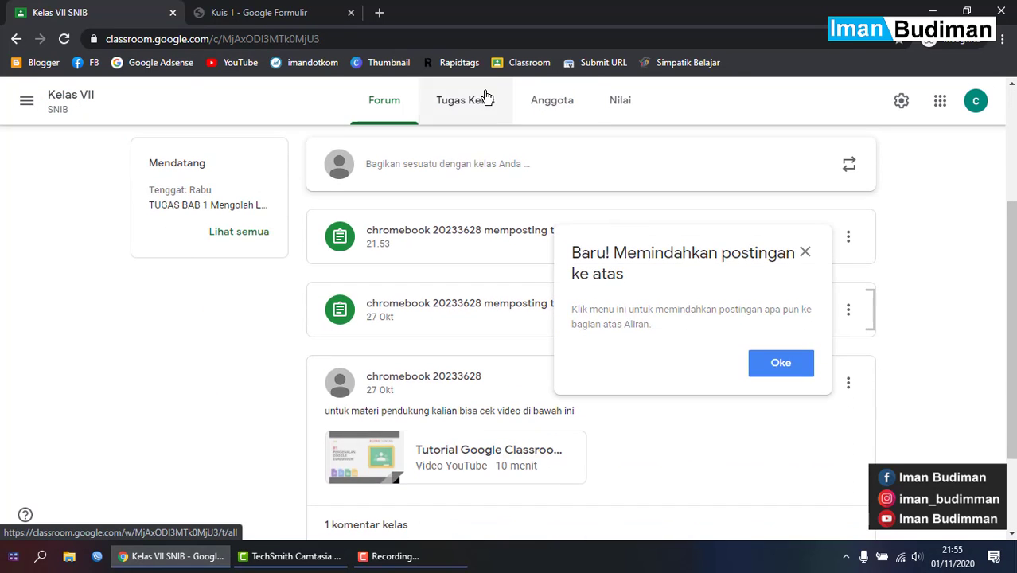
click(482, 99)
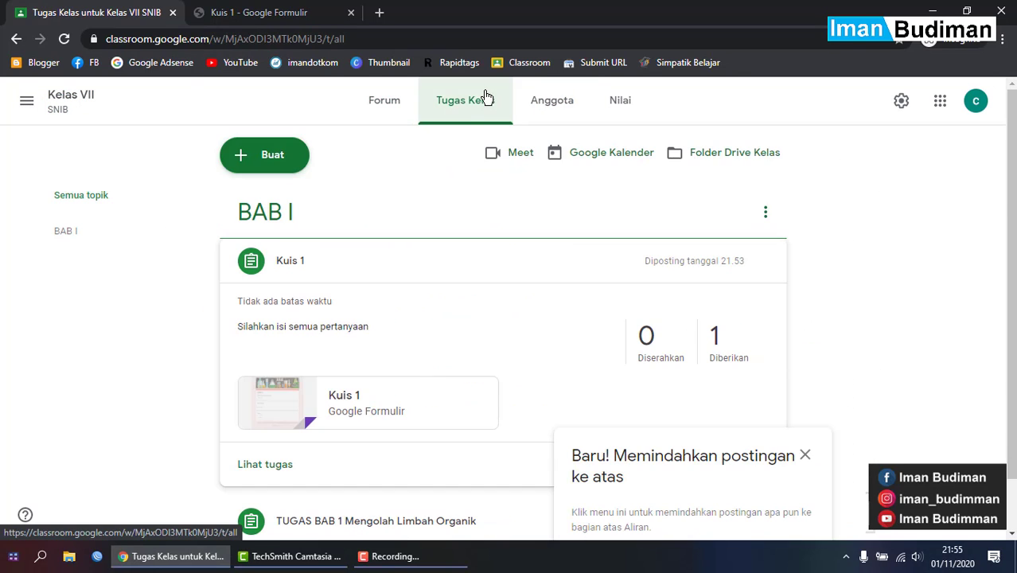
click(268, 160)
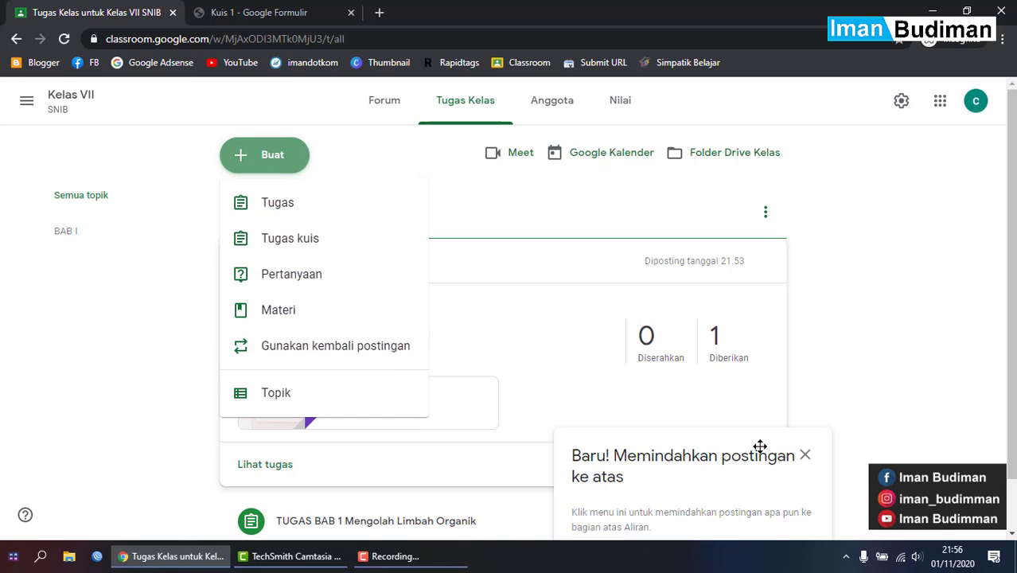
click(476, 206)
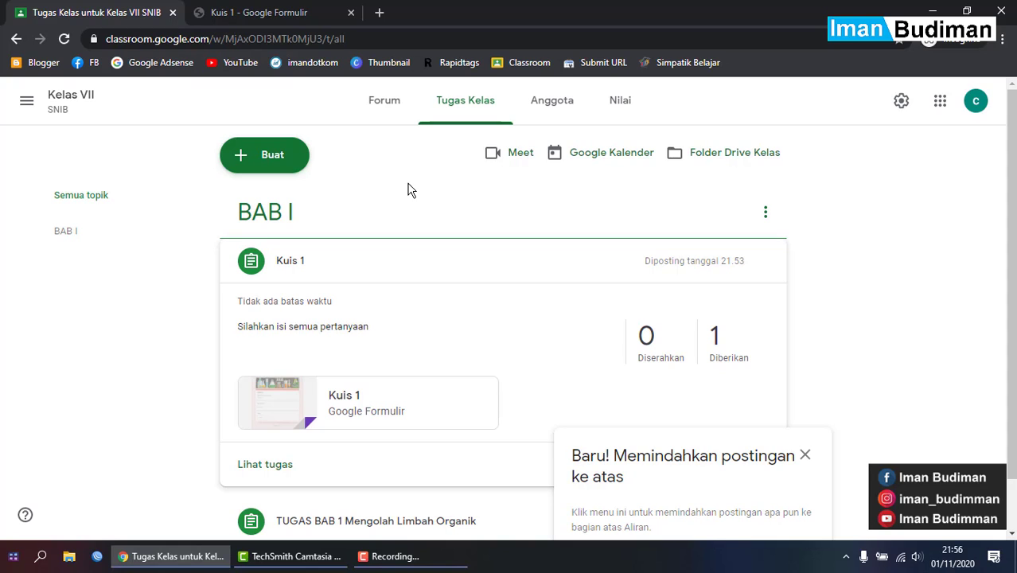
click(375, 104)
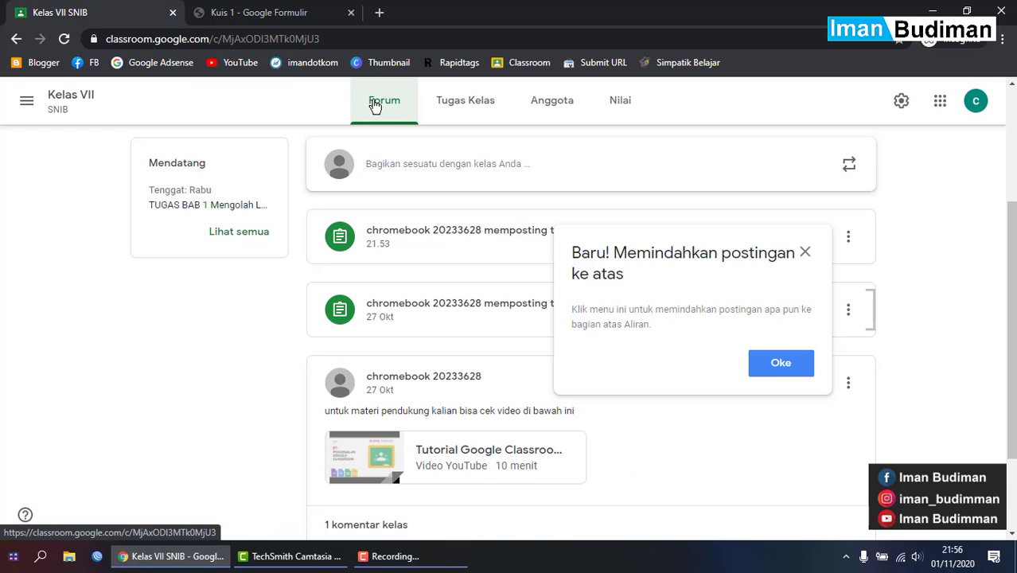